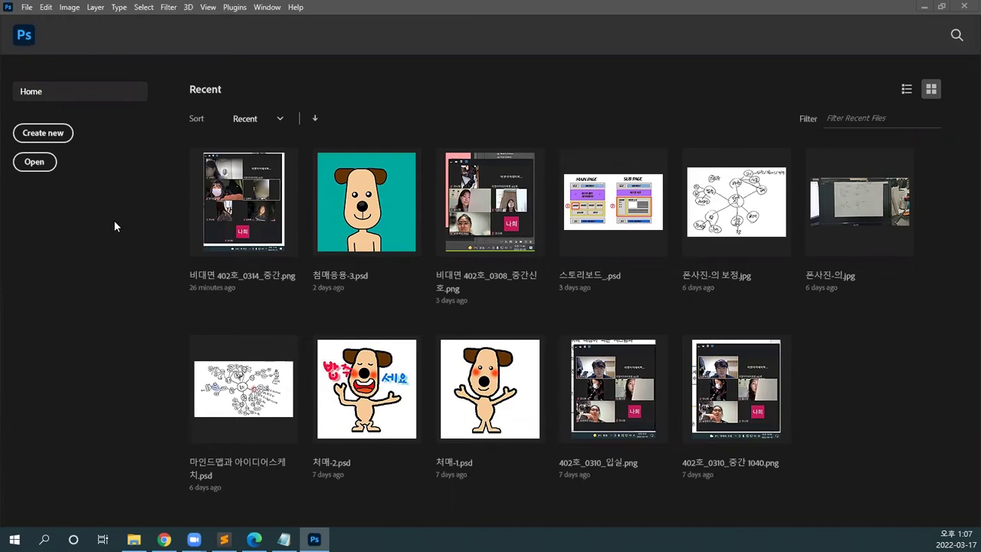
Clear Photoshop's recent files list via File > Open Recent > Clear Recent File List.
left_click(28, 7)
mouse_move(51, 78)
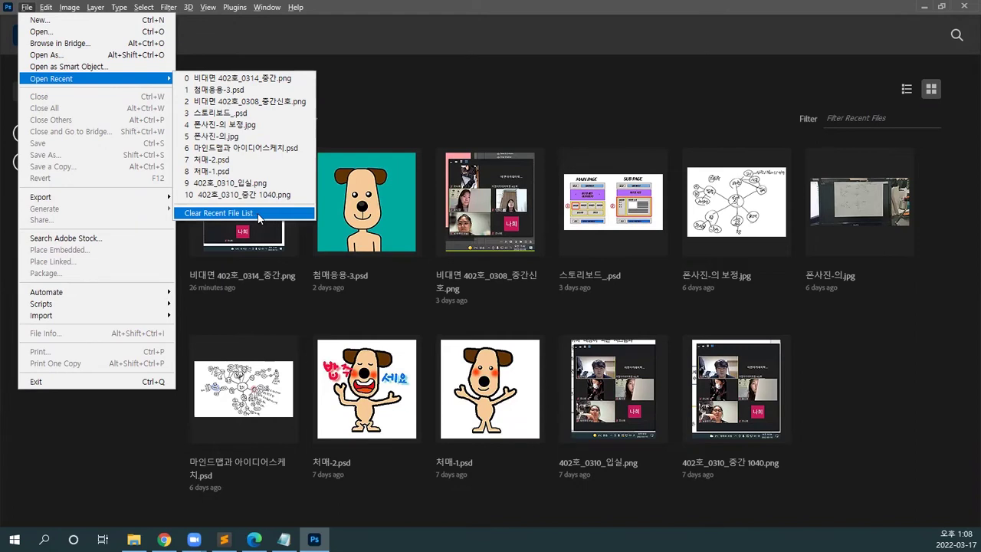
left_click(258, 218)
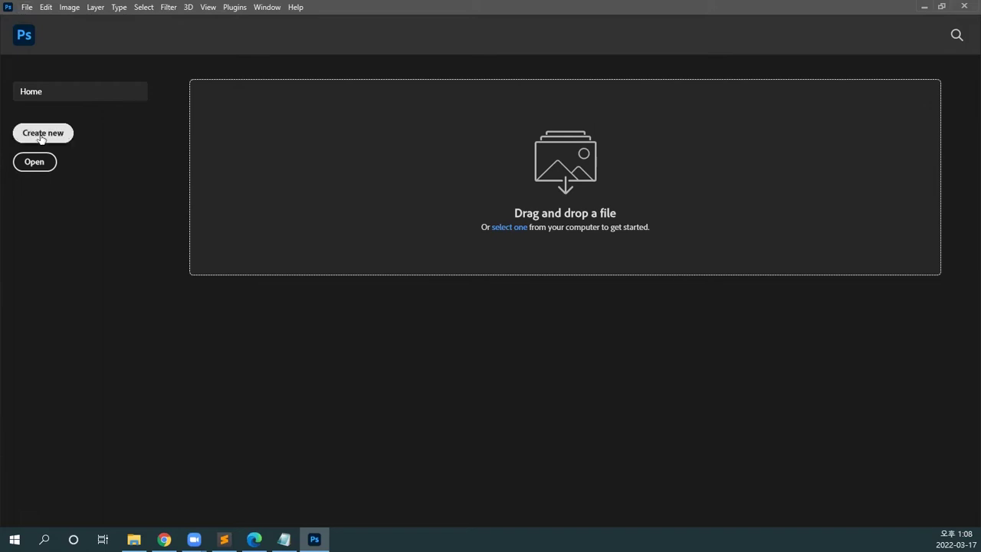
Cancel the legacy New dialog without creating a document, then bring up General preferences with Ctrl+K.
key("alt")
left_click(47, 138)
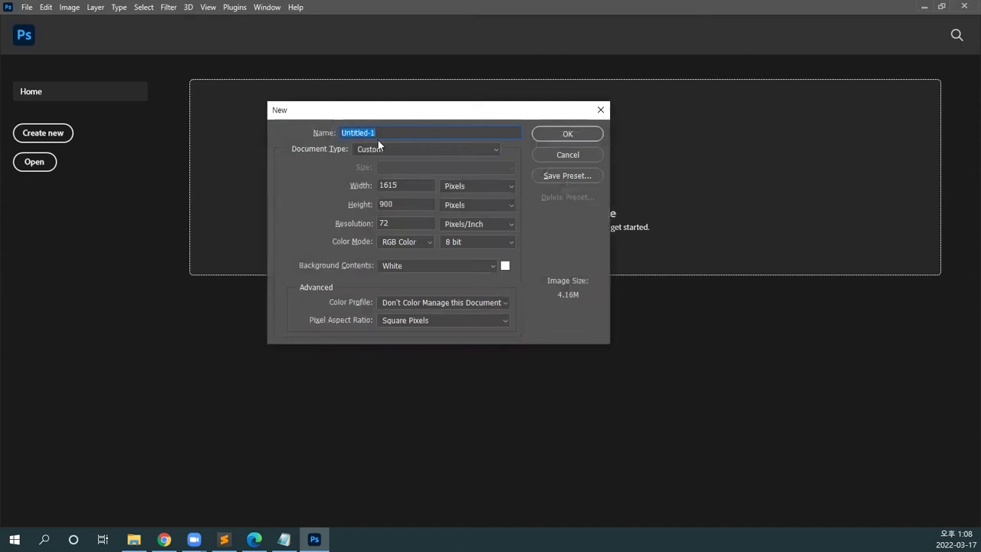
left_click(534, 154)
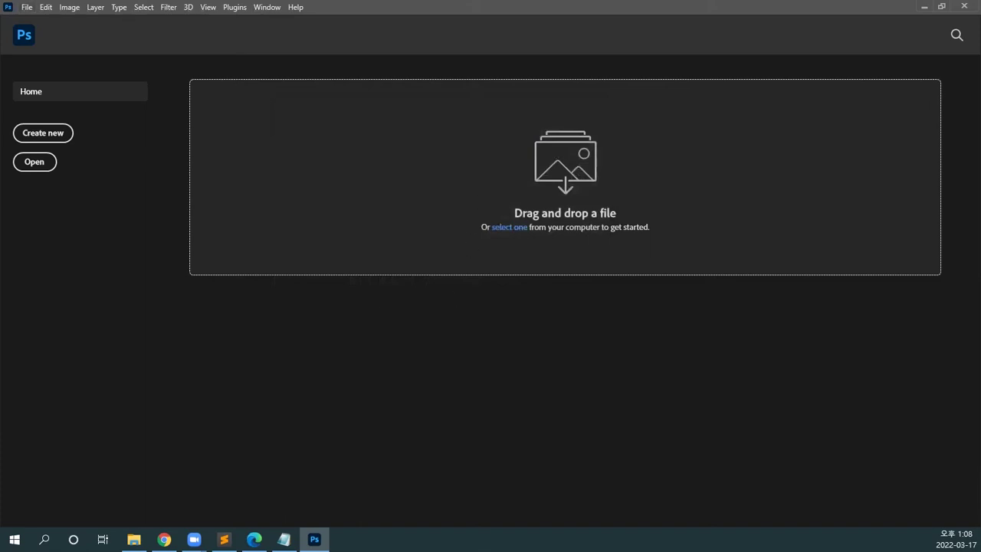
key("ctrl+k")
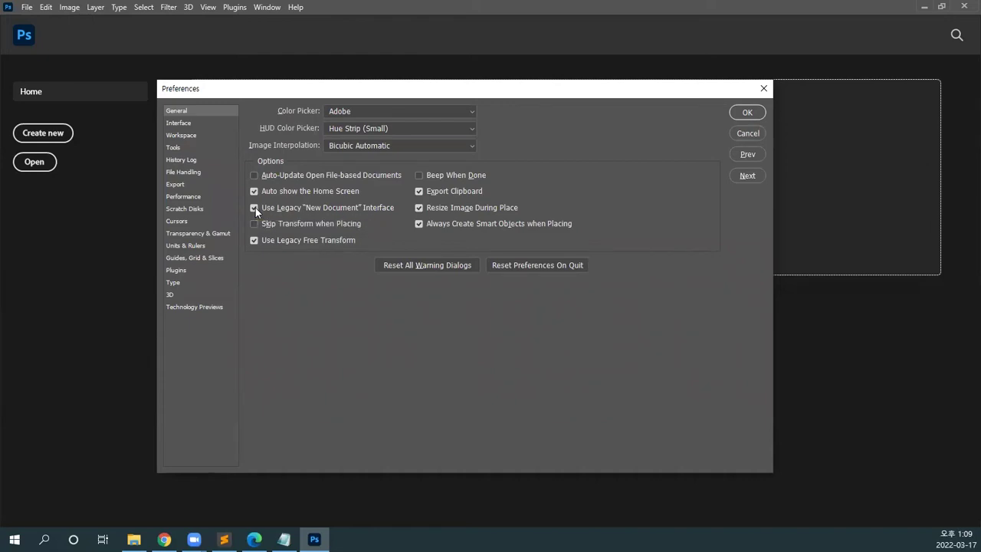
Uncheck Use Legacy "New Document" Interface, confirm with OK, and call up a new document with Ctrl+N.
key("alt")
left_click(743, 114)
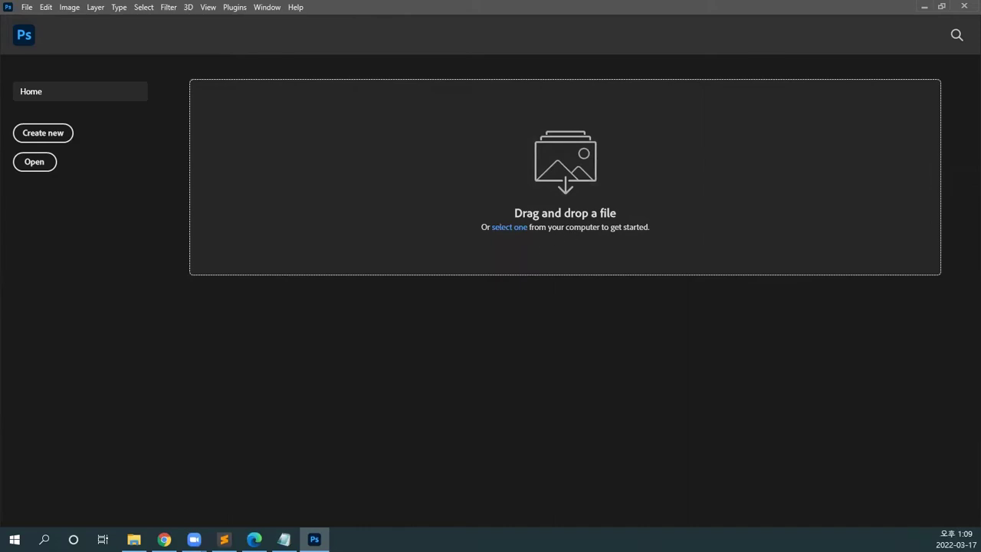
key("ctrl+n")
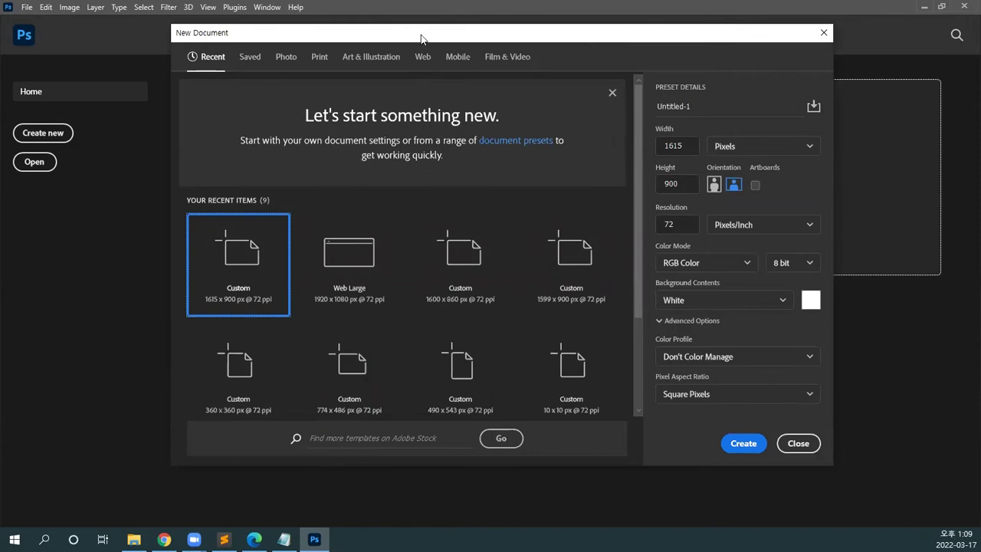
Create Untitled-1 from the Web tab's Web Large 1920×1080 px preset.
left_click(420, 62)
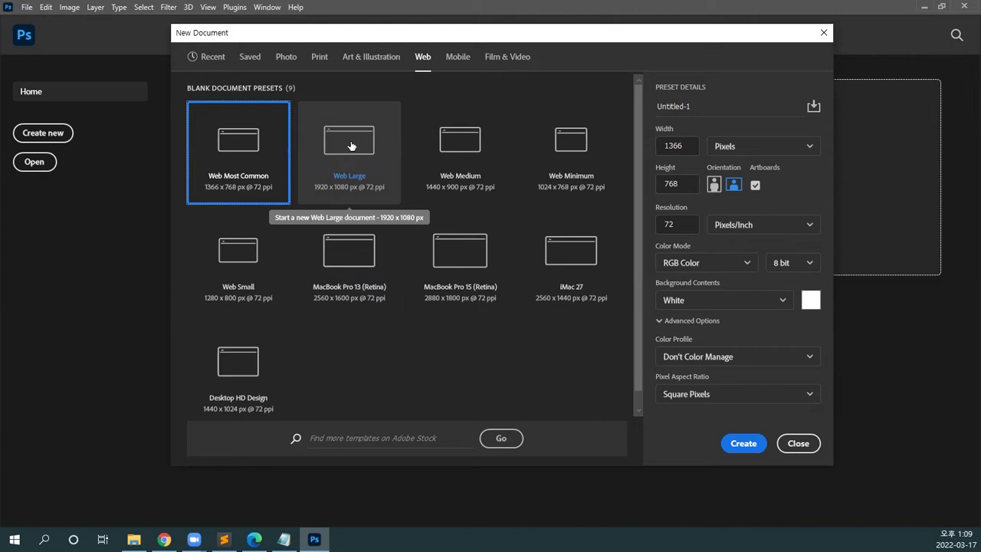
left_click(351, 147)
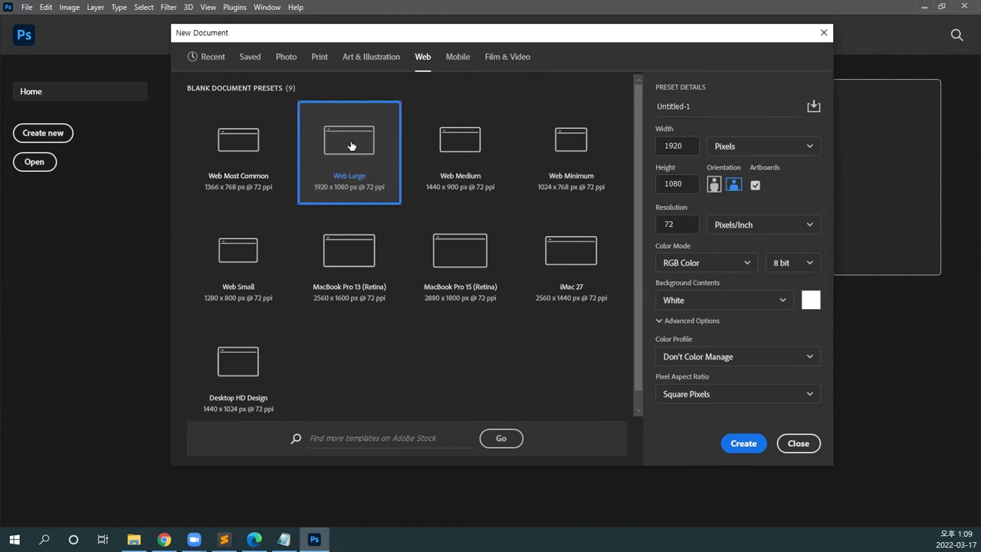
double_click(351, 146)
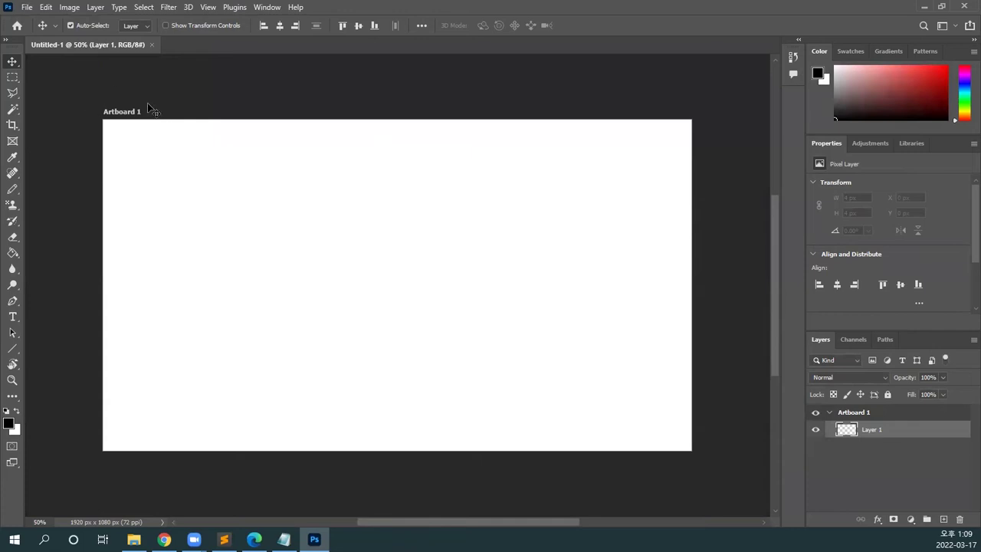
Ungroup Artboard 1 with Ctrl+Shift+G so only Layer 1 remains, then deselect all layers.
left_click(884, 415)
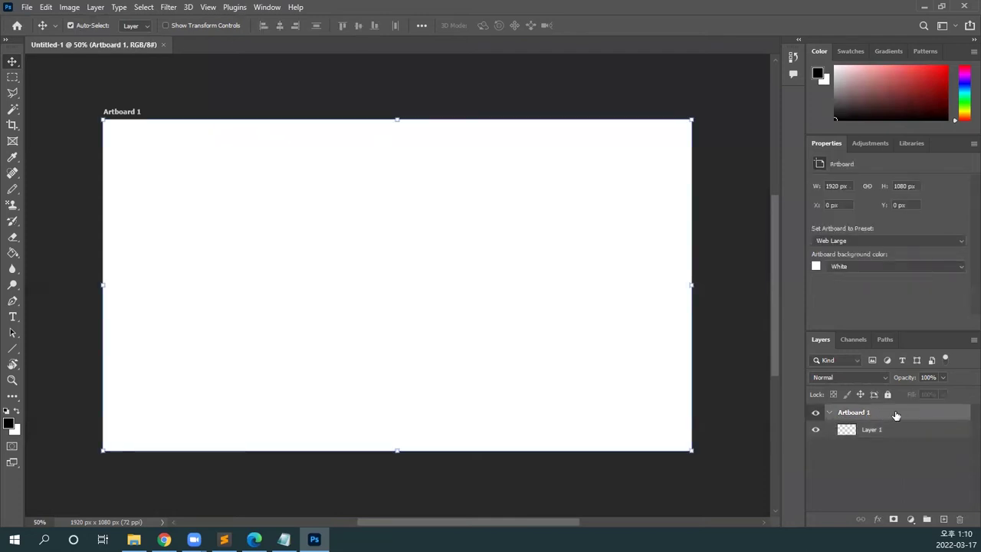
right_click(891, 415)
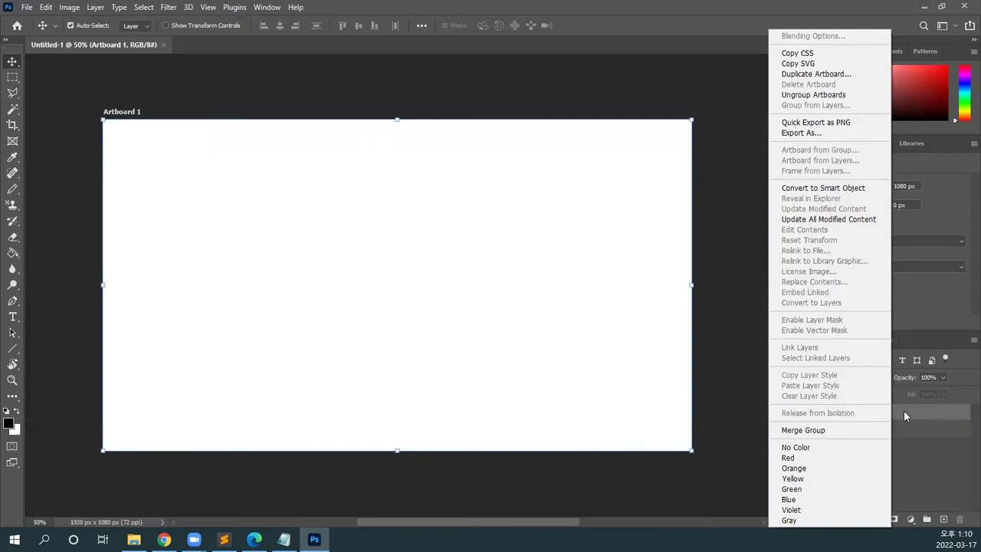
left_click(903, 412)
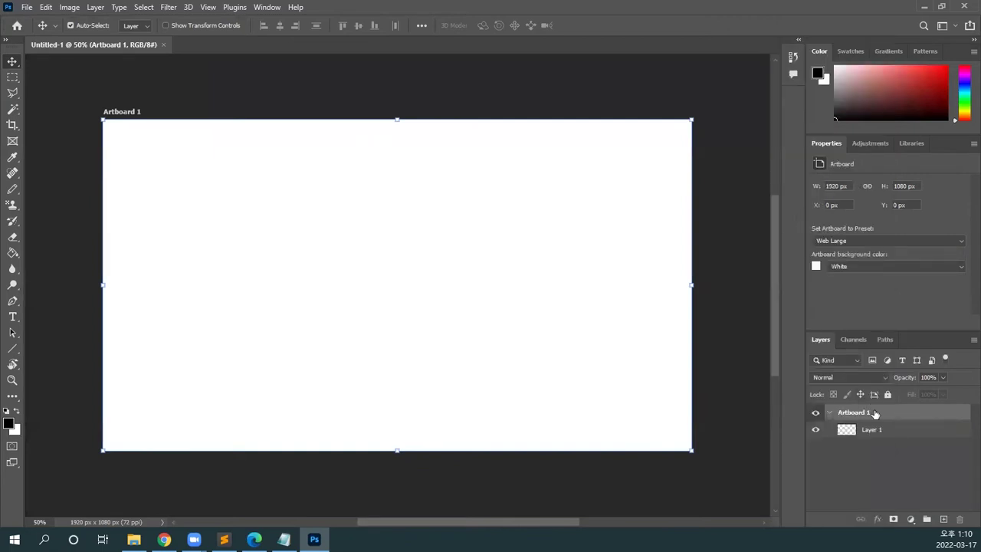
right_click(884, 414)
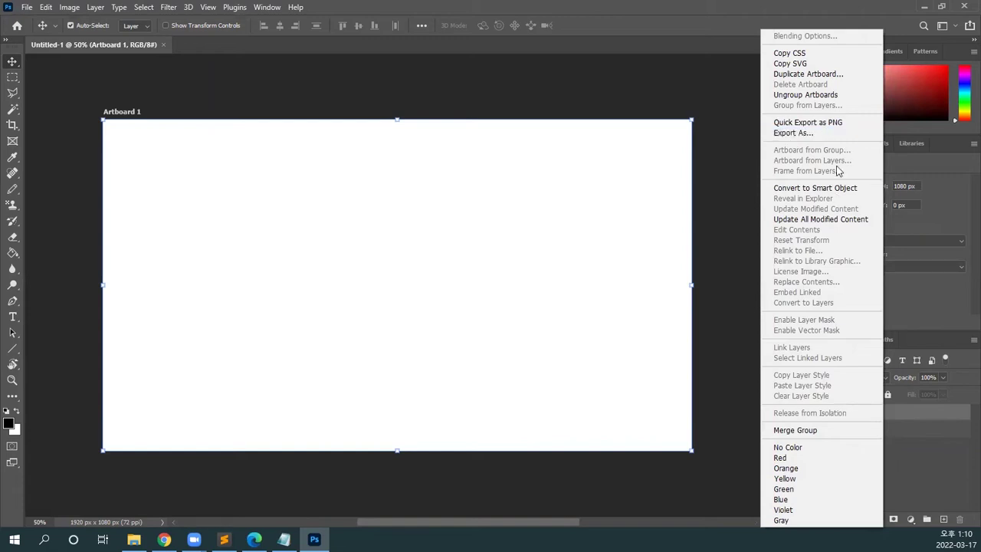
left_click(817, 96)
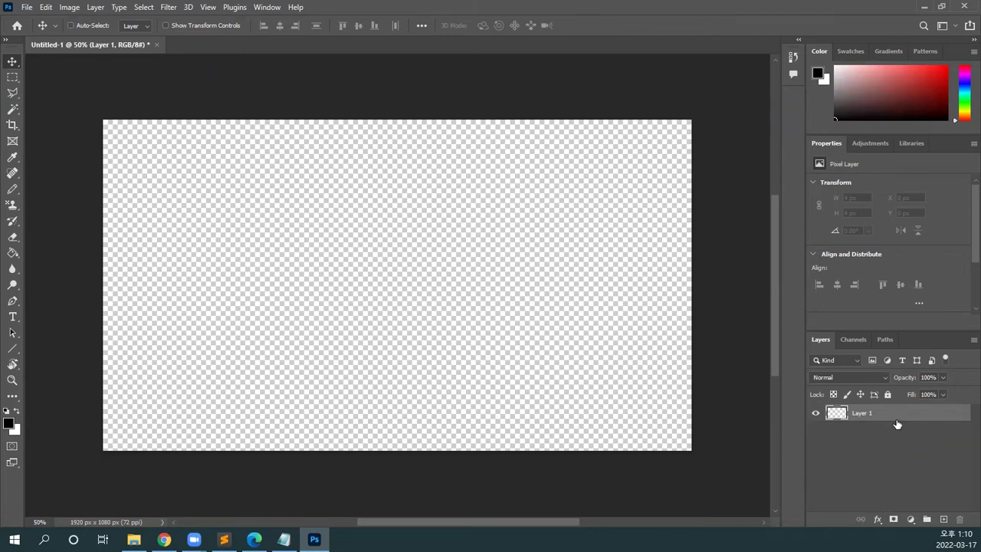
key("ctrl+z")
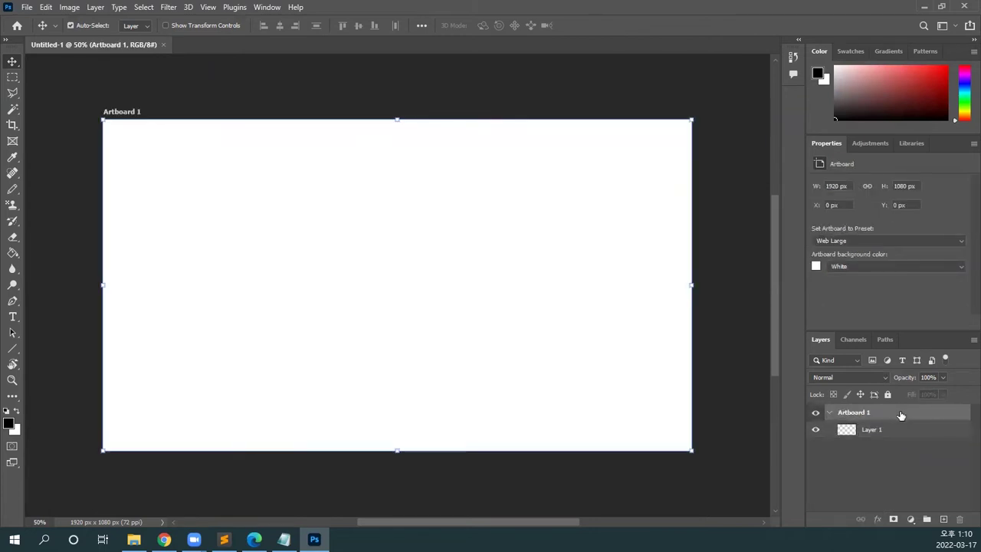
right_click(899, 413)
left_click(909, 414)
key("ctrl")
key("ctrl+shift+g")
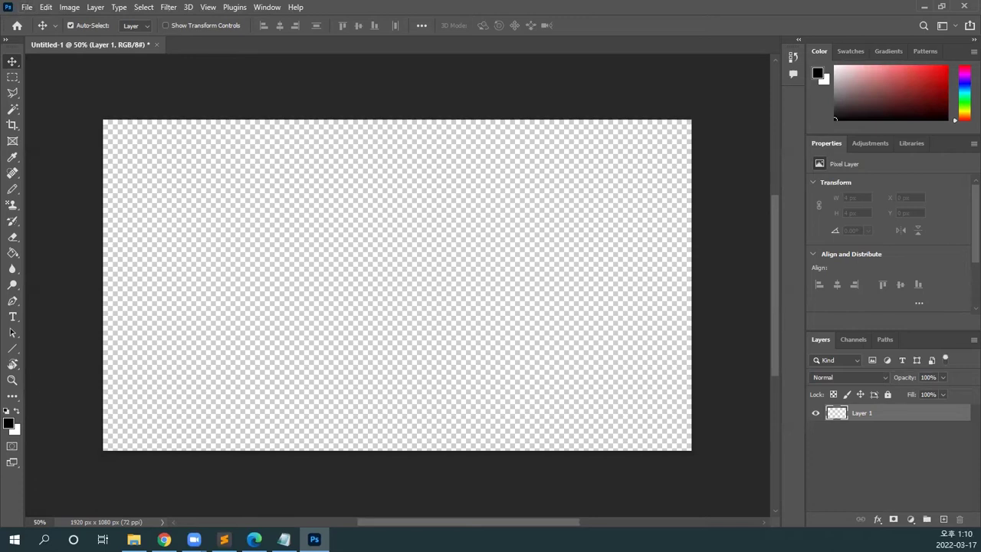
left_click(180, 447)
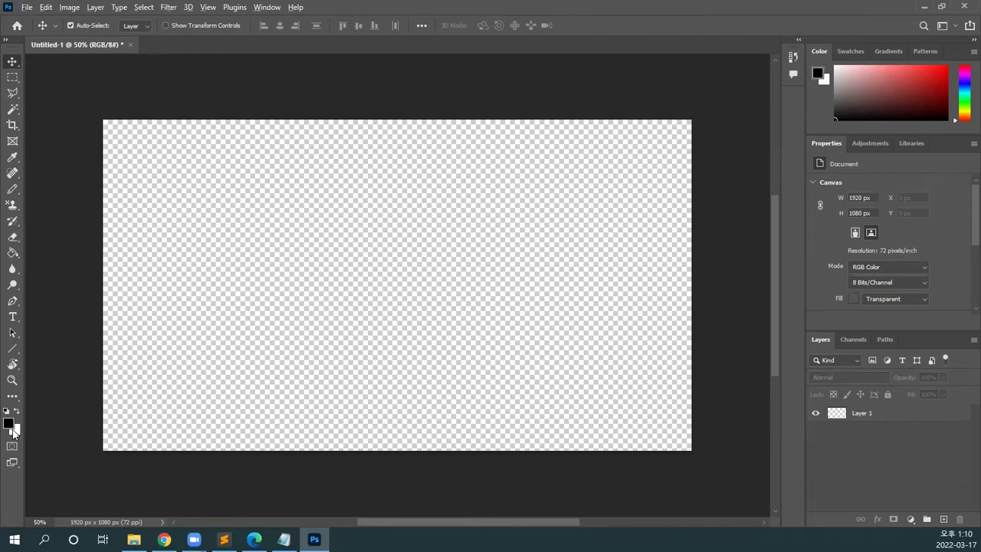
Select Layer 1 and fill it with the white background colour using Ctrl+Backspace.
key("ctrl")
left_click(859, 416)
key("ctrl+BackSpace")
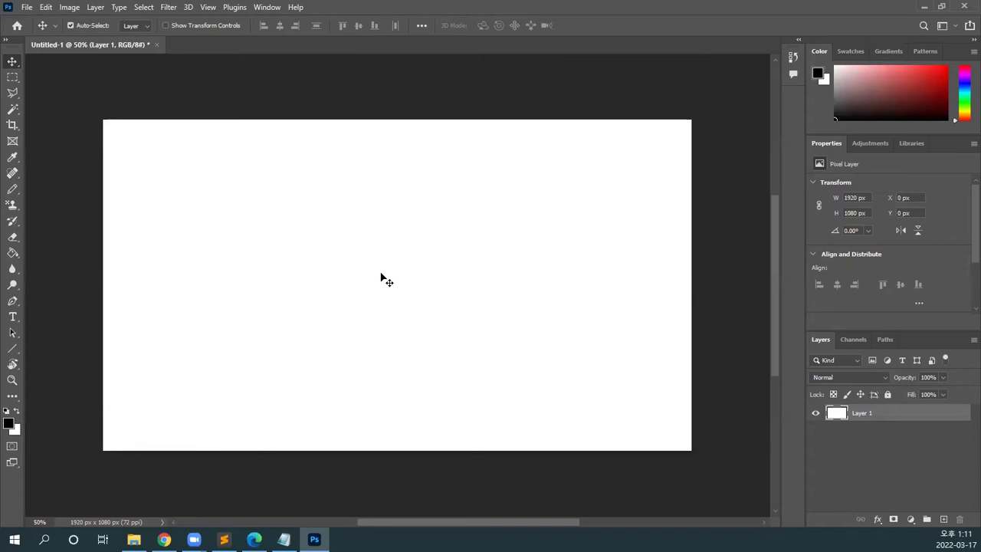
Type an @ on the canvas's left side, enlarge it with Free Transform, and show the rulers.
left_click(13, 317)
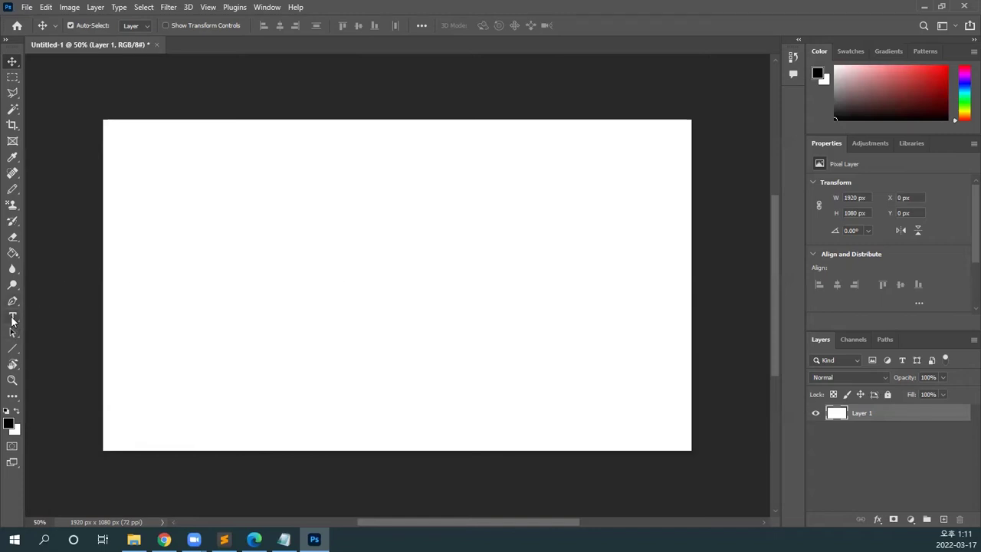
left_click(262, 284)
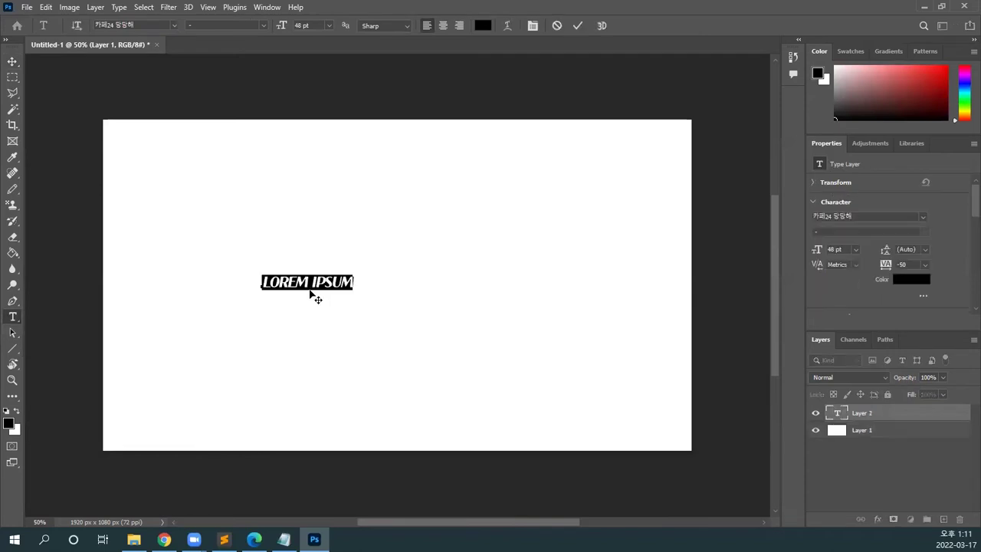
type("@")
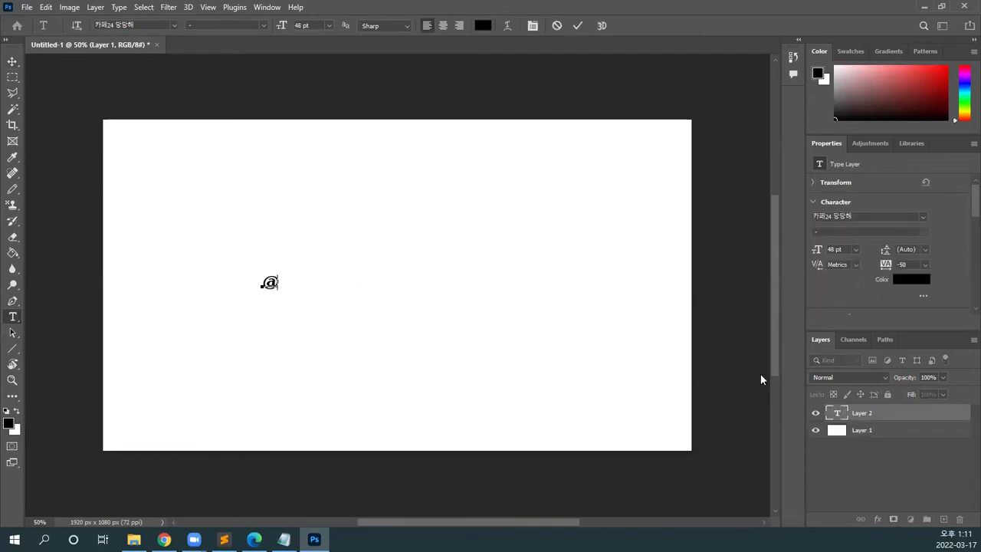
left_click(865, 414)
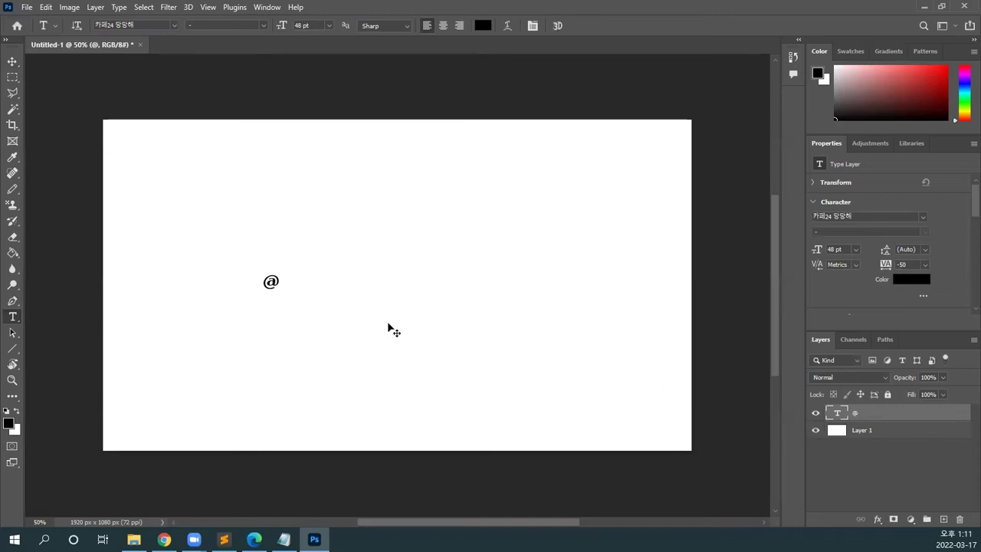
key("ctrl+t")
left_click_drag(280, 273, 431, 198)
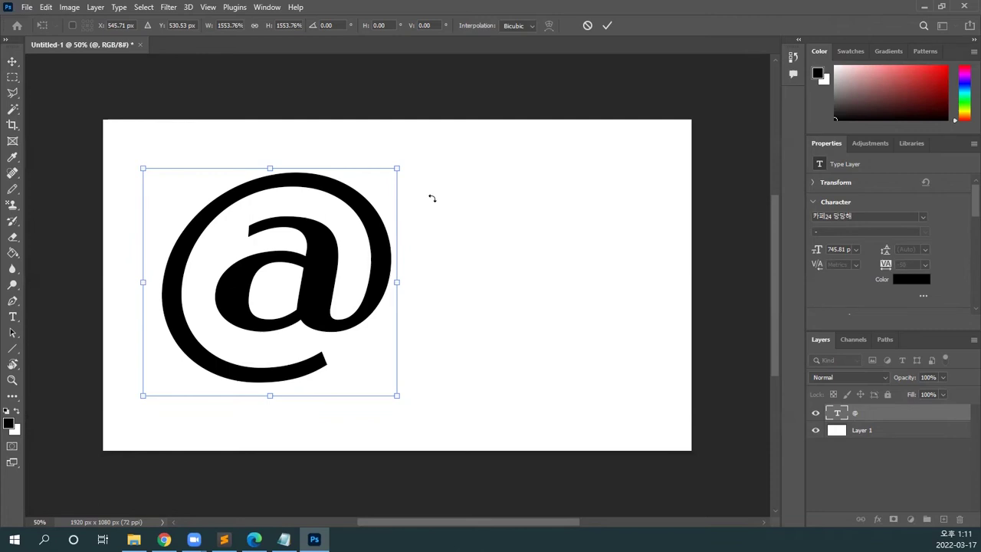
key("Return")
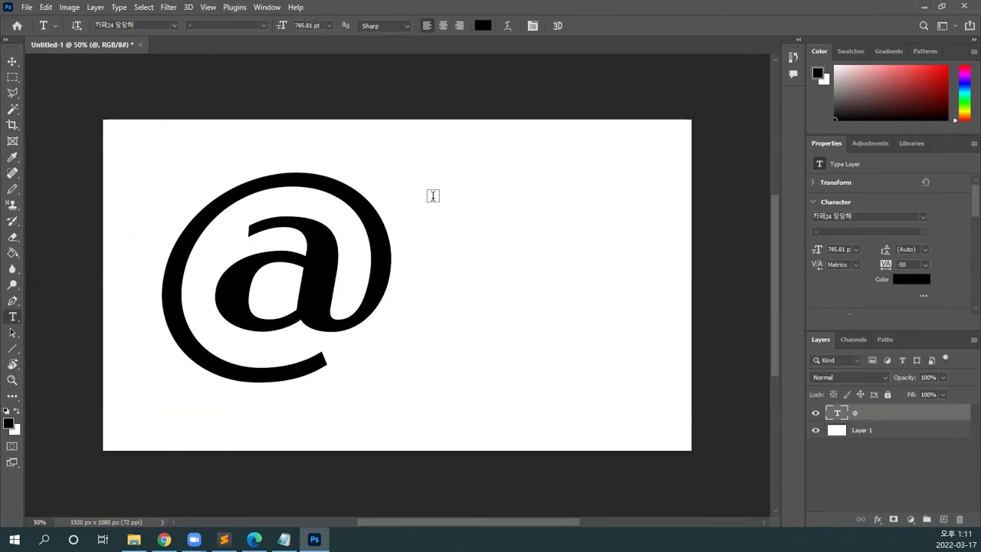
left_click(13, 61)
key("ctrl+r")
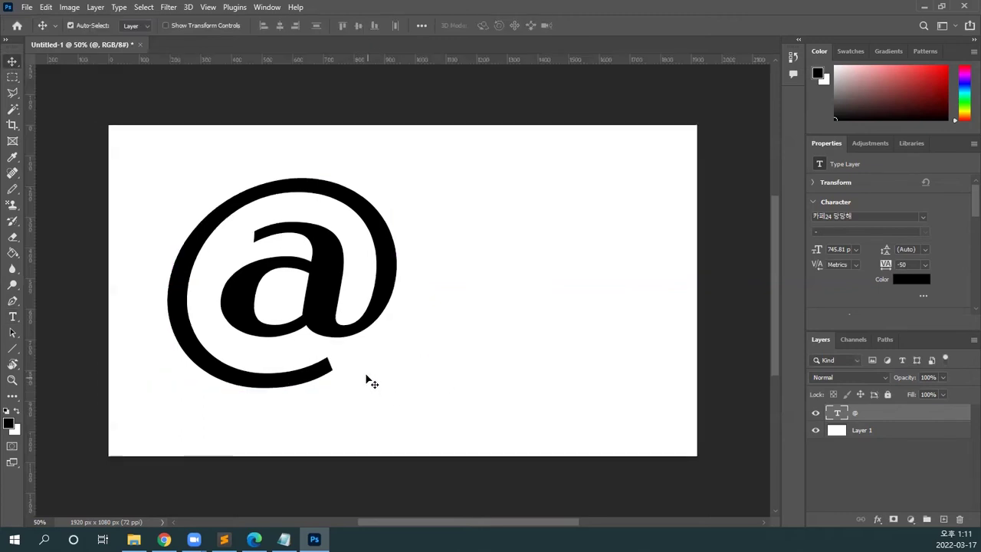
Place horizontal guides along the top and bottom of the @ symbol.
key("ctrl")
key("ctrl+r")
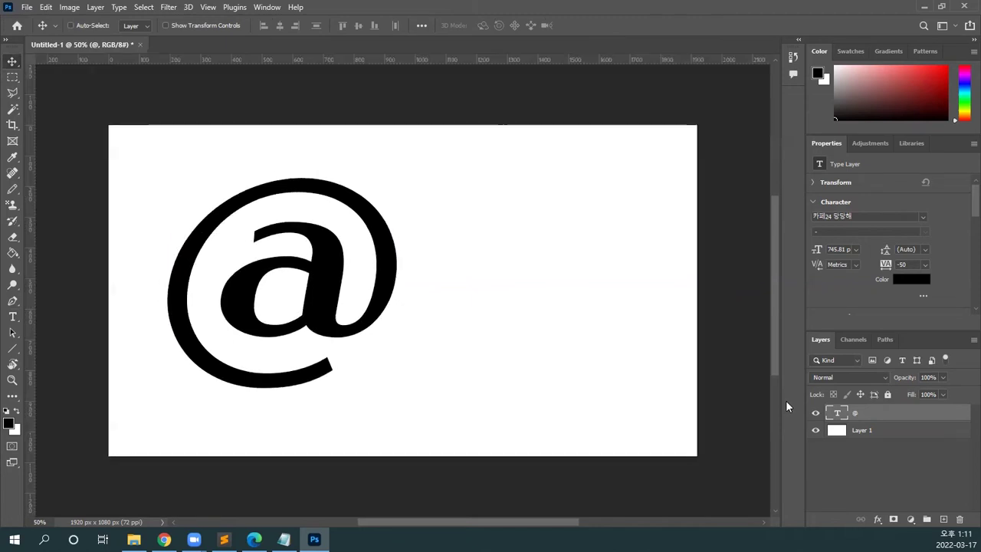
key("ctrl+r")
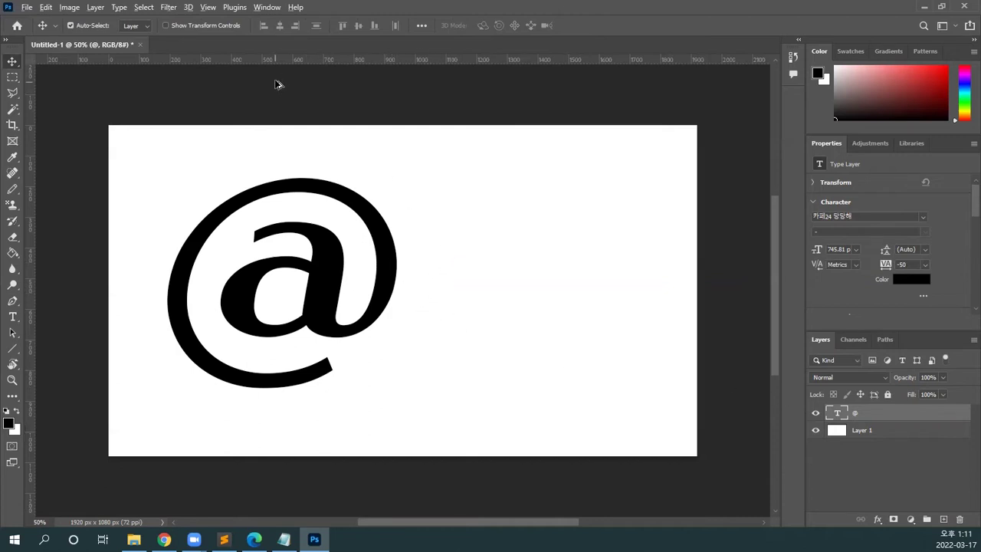
left_click_drag(230, 59, 247, 179)
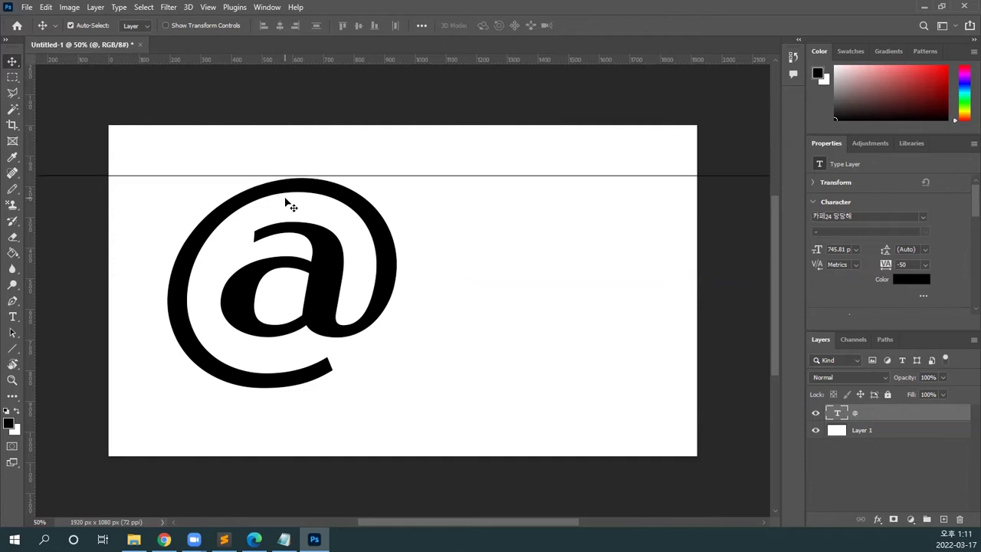
left_click_drag(290, 59, 306, 388)
Place vertical guides at the @ symbol's left edge and right edge at 934.7 px.
left_click_drag(31, 295, 167, 301)
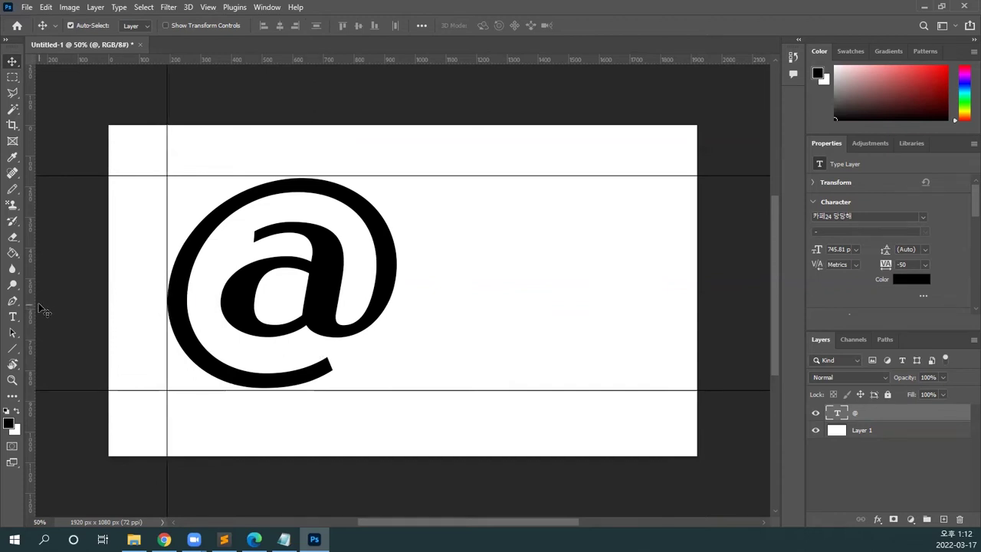
left_click_drag(34, 308, 396, 315)
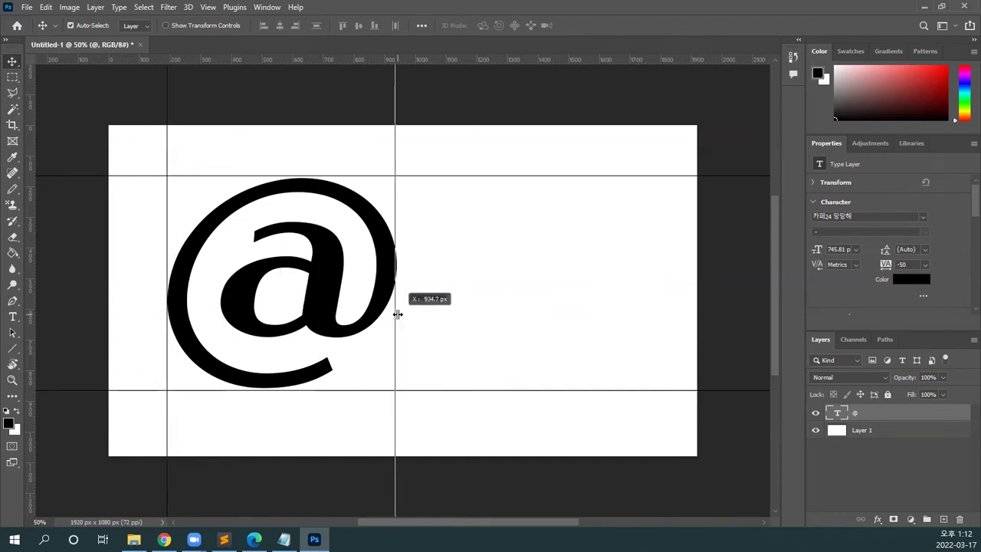
left_click_drag(397, 315, 396, 315)
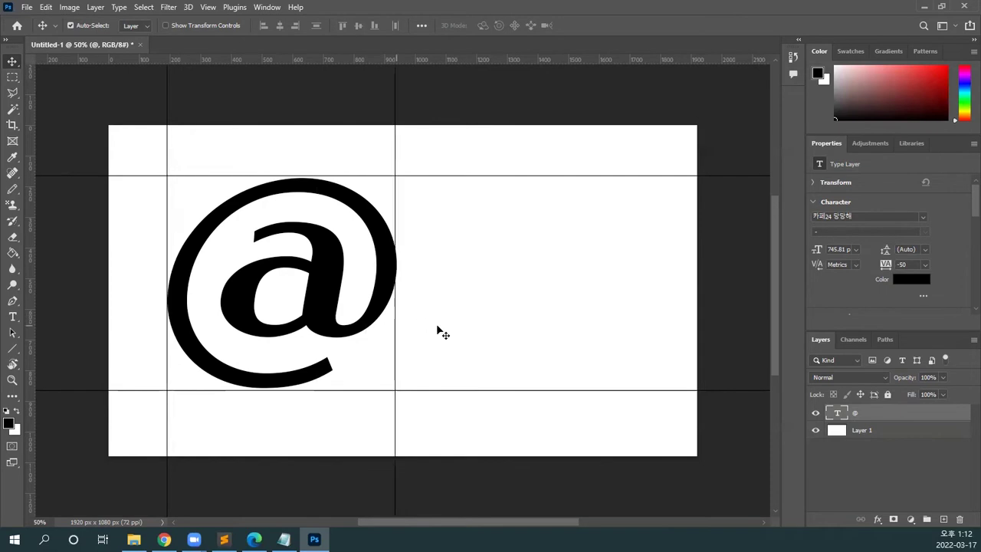
key("ctrl")
key("ctrl+k")
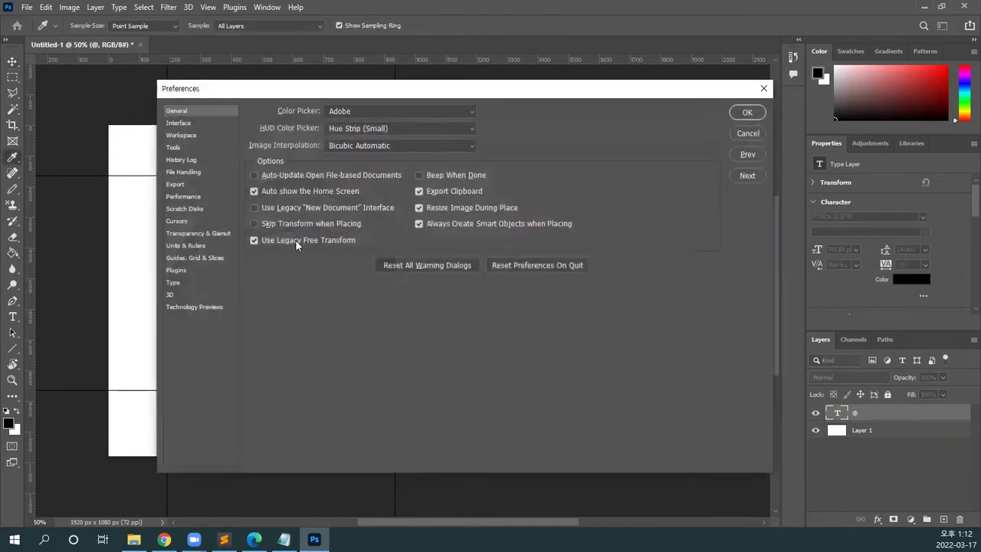
Set the Canvas guide colour to Light Red under Guides, Grid & Slices and confirm with OK.
left_click(207, 259)
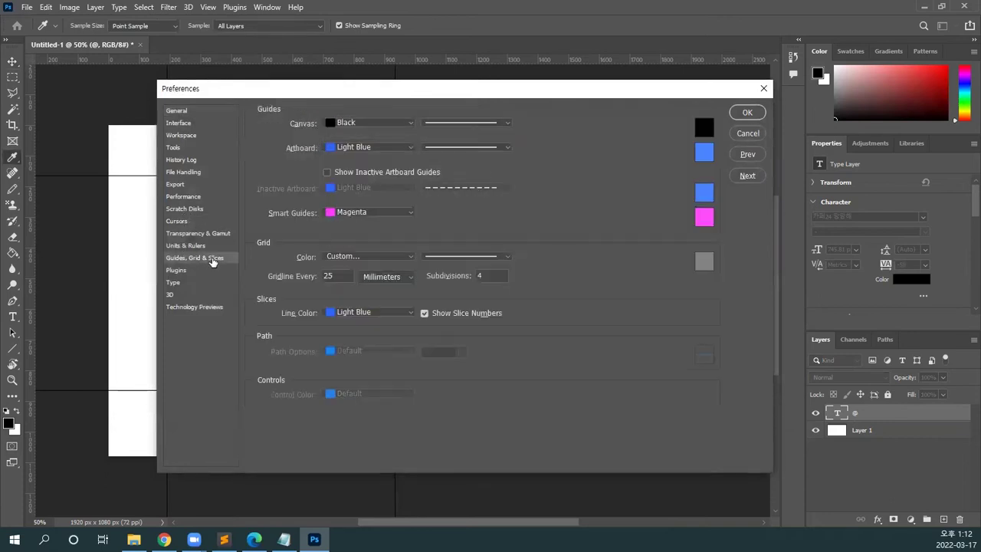
left_click(337, 122)
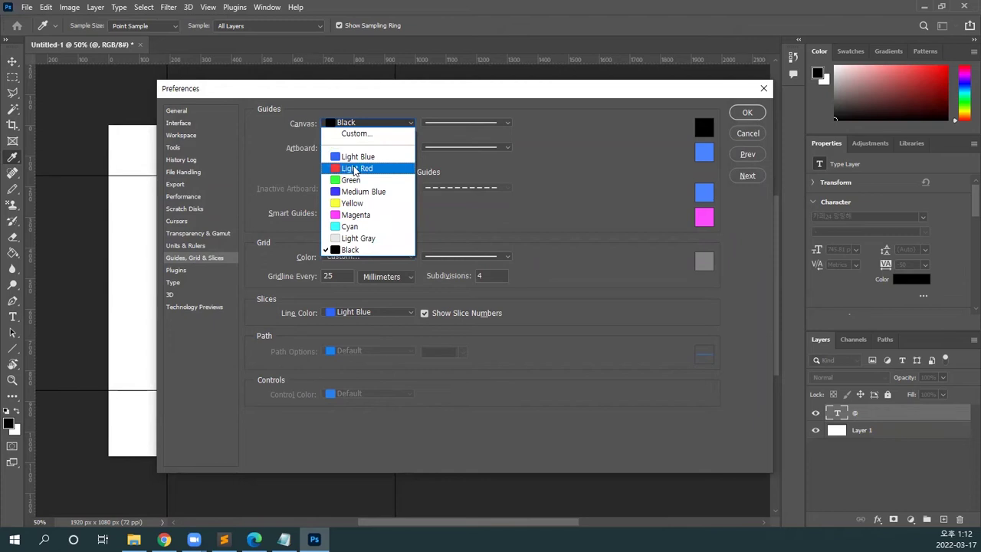
left_click(354, 169)
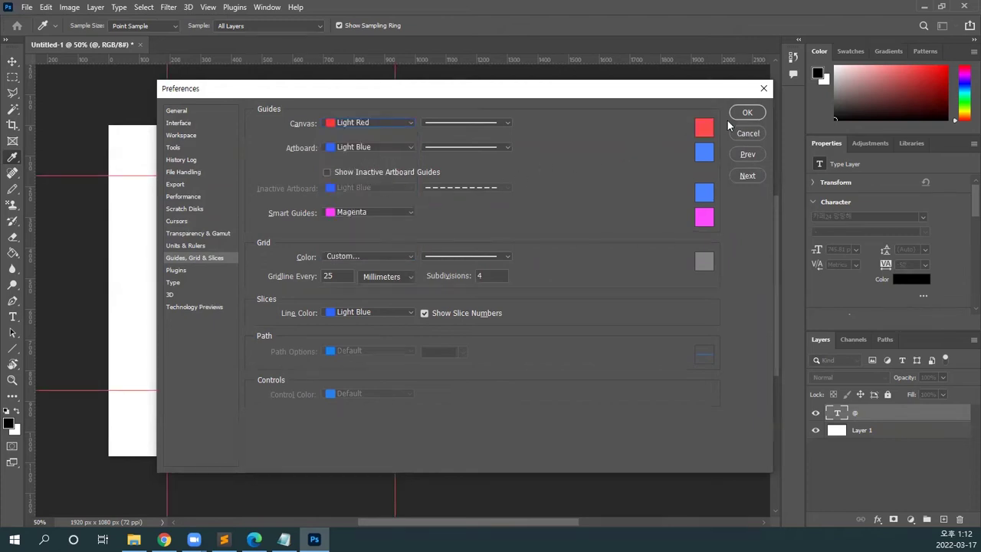
left_click(747, 114)
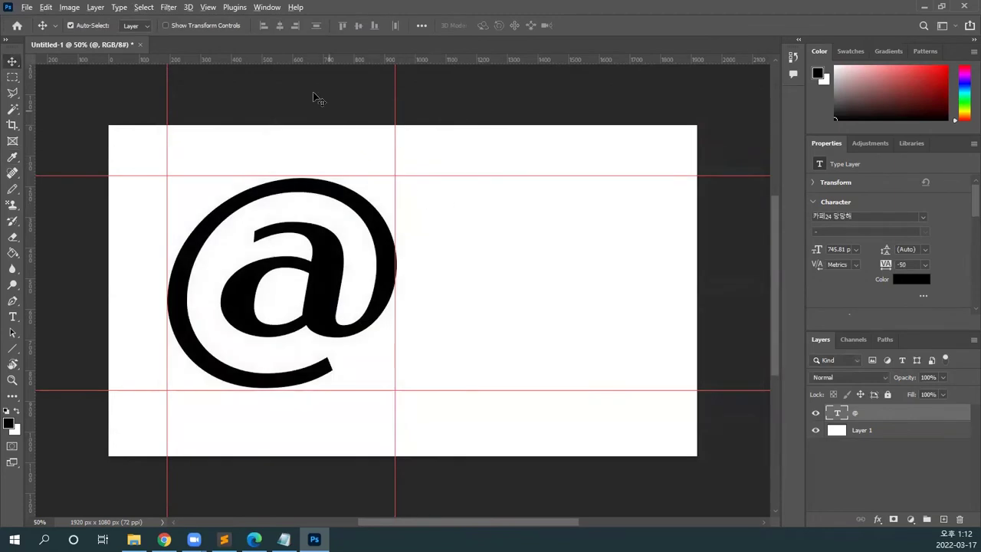
left_click(208, 8)
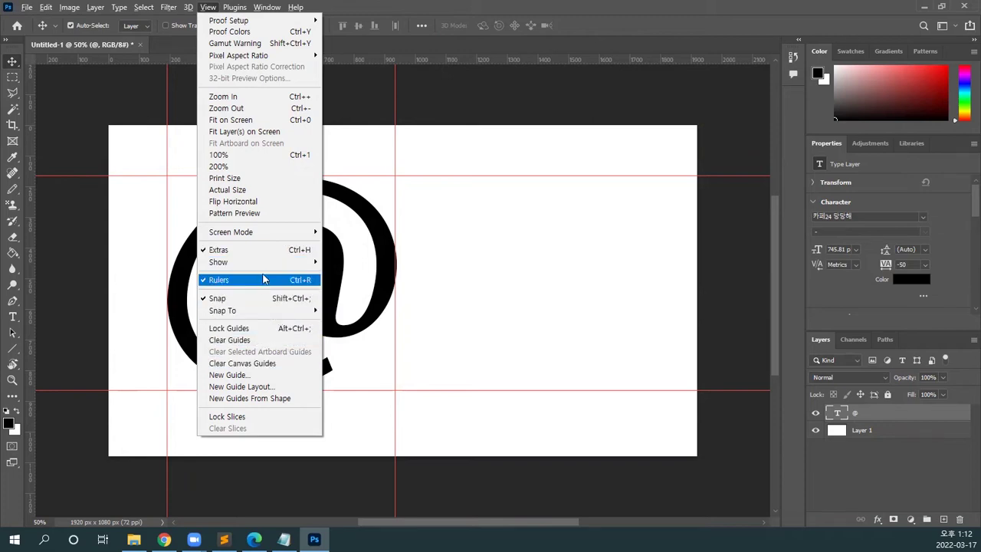
mouse_move(230, 262)
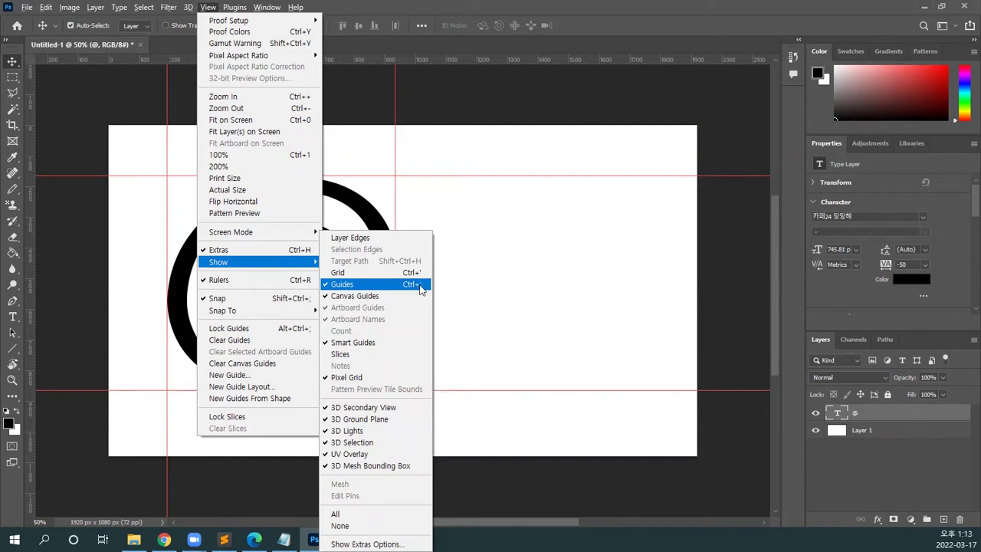
key("Escape")
key("Escape")
left_click(411, 289, "ctrl")
key("ctrl+semicolon")
key("ctrl+semicolon")
key("ctrl+semicolon")
key("ctrl+semicolon")
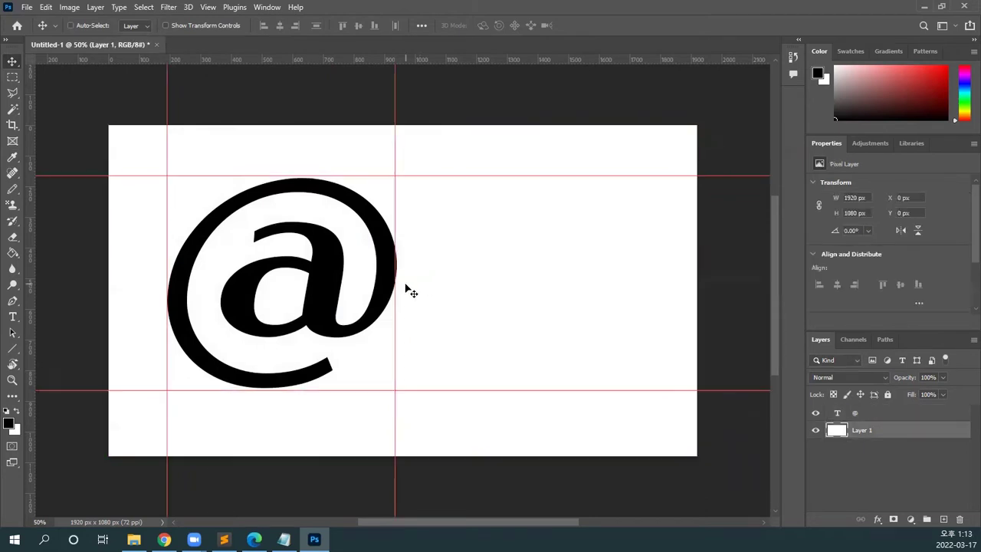
key("ctrl+semicolon")
key("ctrl+semicolon")
key("ctrl+semicolon")
key("ctrl+semicolon")
key("ctrl")
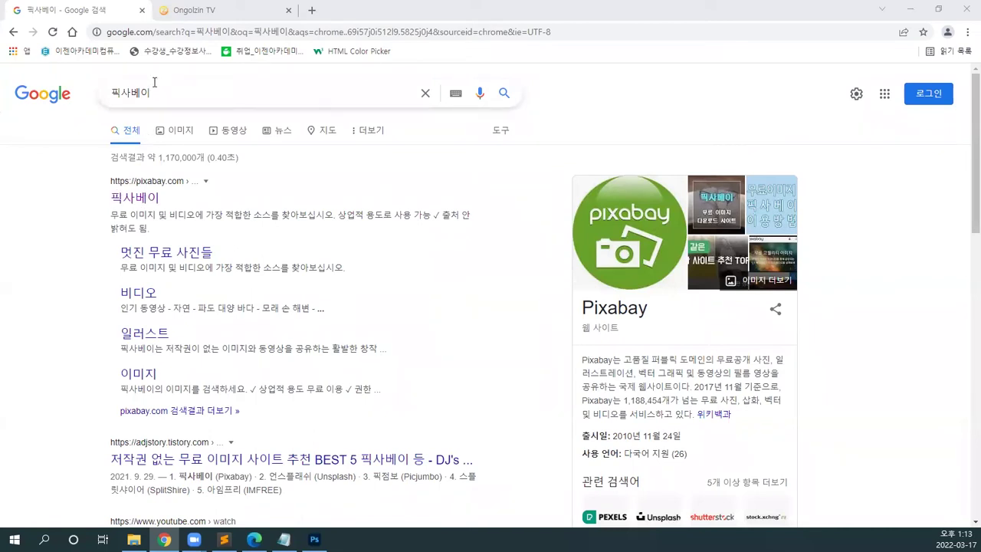
Follow the 픽사베이 search result to pixabay.com/ko.
left_click(144, 197)
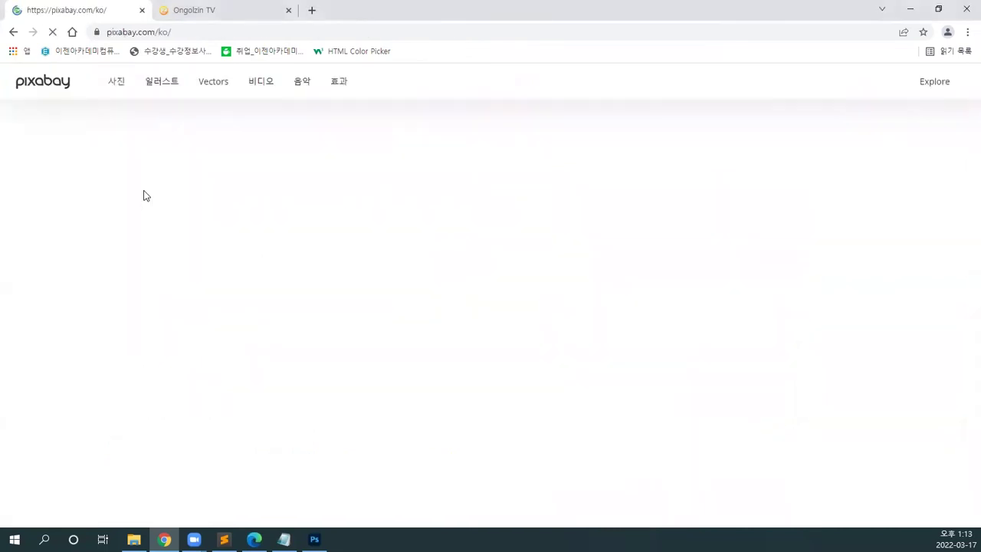
Scroll down through the Pixabay home page and back up to the top.
scroll(149, 196, "down", 2)
scroll(152, 201, "down", 4)
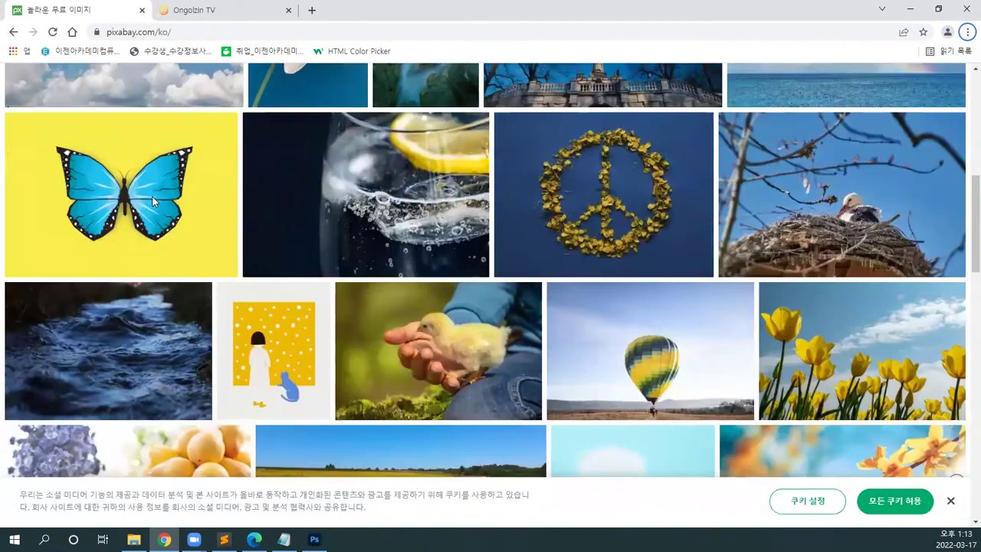
scroll(152, 201, "down", 3)
scroll(152, 200, "down", 1)
scroll(151, 200, "down", 1)
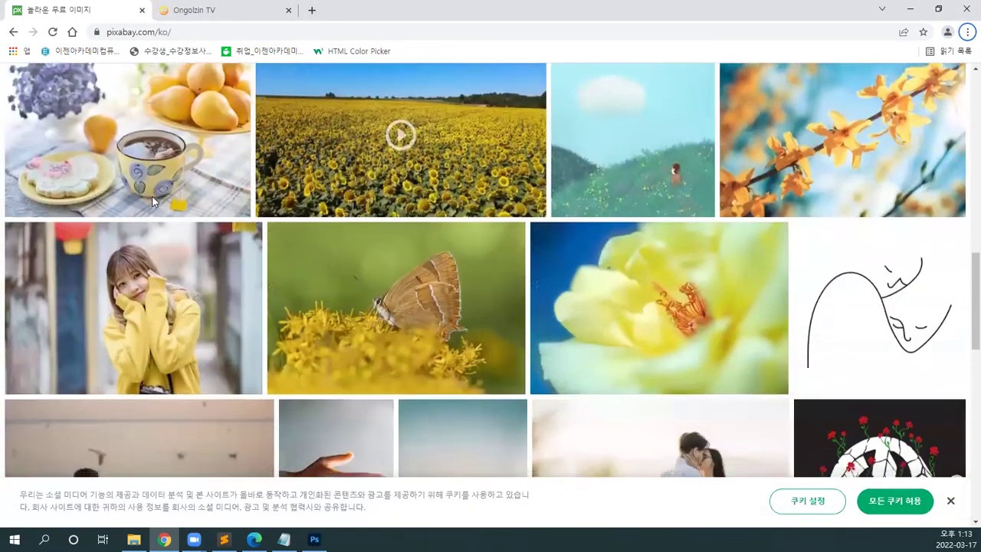
scroll(152, 201, "down", 2)
scroll(151, 201, "up", 4)
scroll(152, 201, "up", 2)
scroll(152, 200, "up", 1)
scroll(152, 201, "down", 1)
scroll(152, 200, "up", 3)
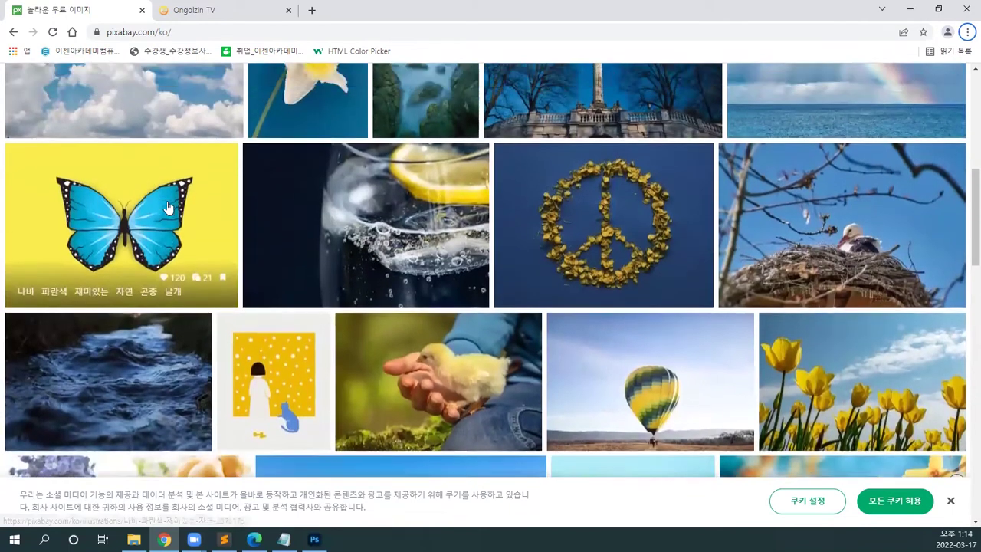
scroll(169, 207, "up", 1)
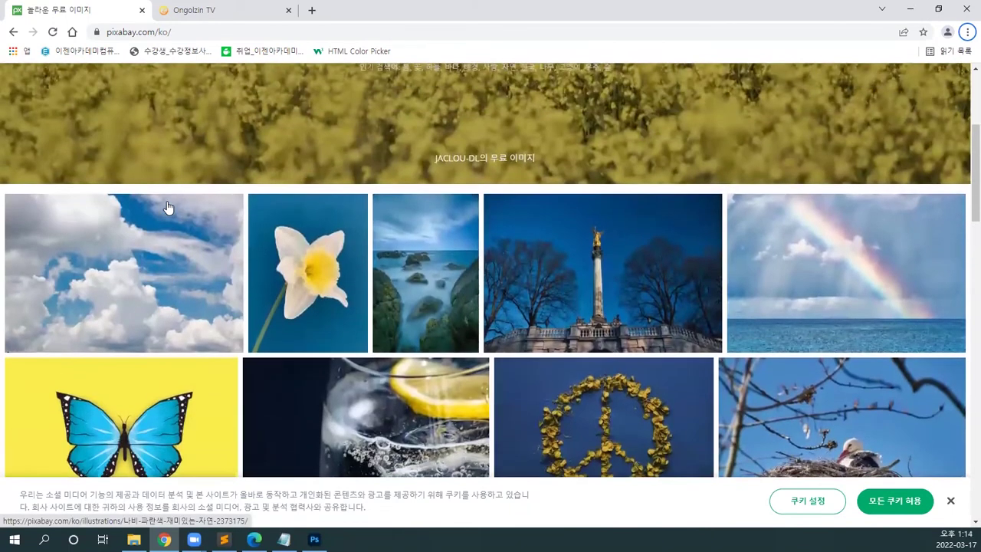
scroll(207, 224, "down", 1)
scroll(207, 225, "down", 1)
scroll(207, 225, "down", 1)
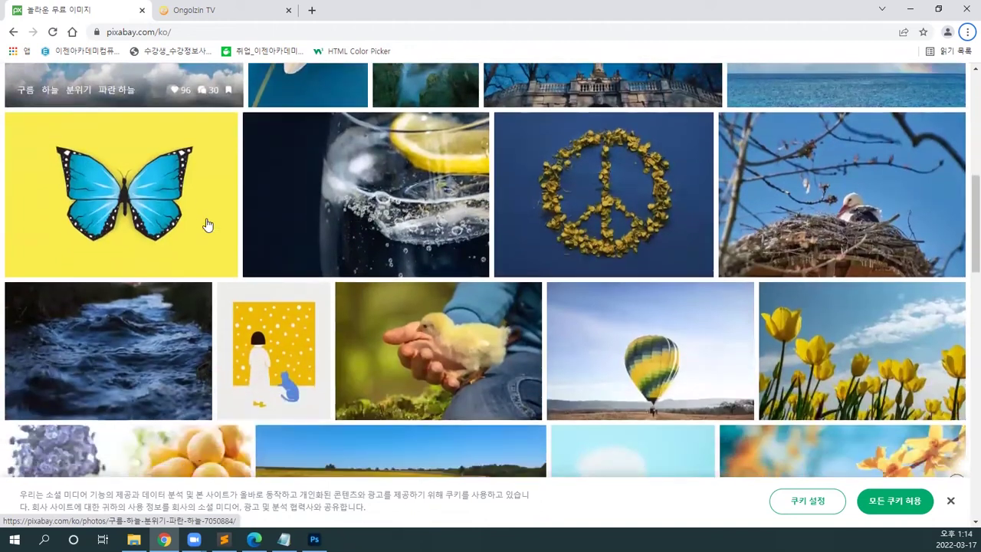
scroll(206, 224, "down", 1)
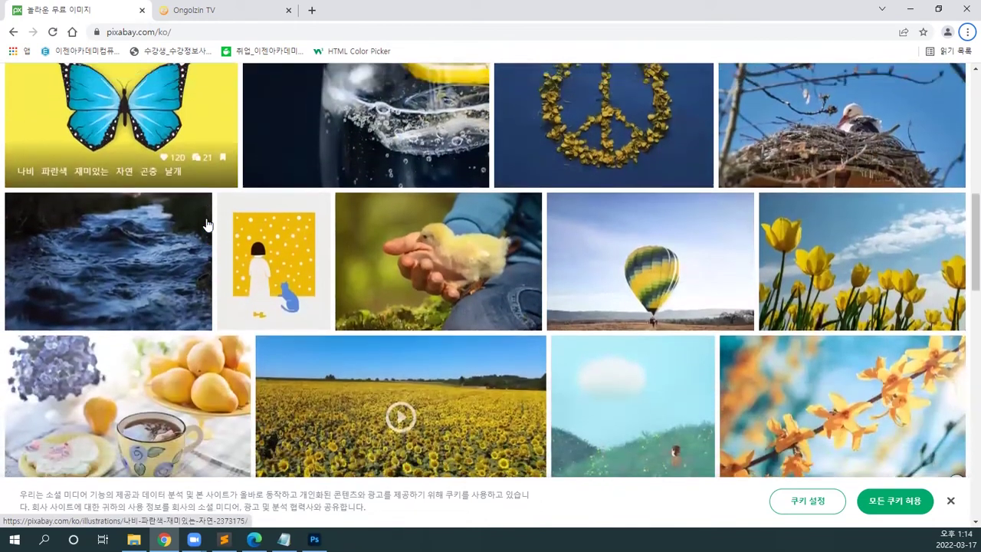
scroll(207, 224, "down", 1)
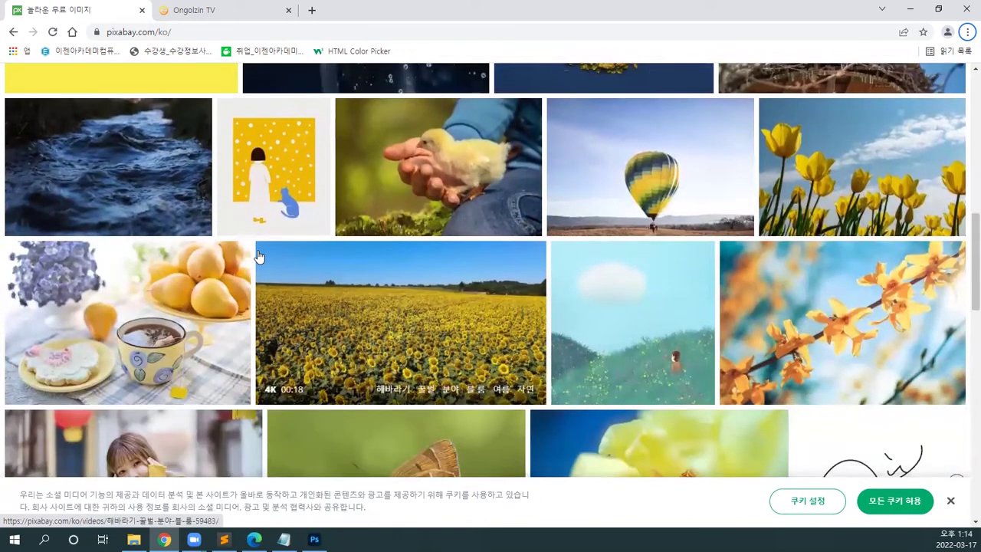
scroll(192, 138, "up", 2)
scroll(196, 109, "up", 1)
scroll(197, 112, "up", 2)
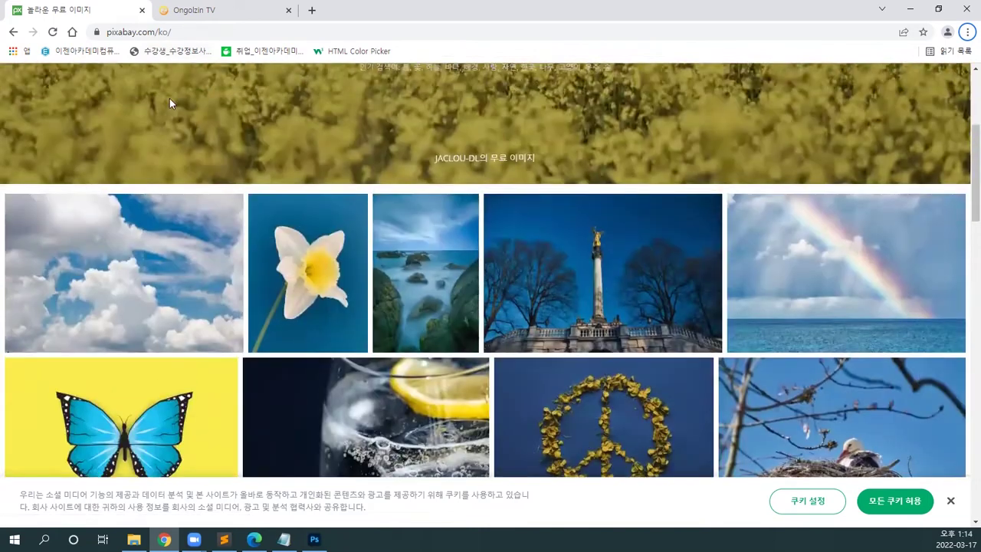
scroll(169, 98, "up", 2)
Go to Pixabay's 사진 (Photos) section and browse its photo grid.
left_click(117, 81)
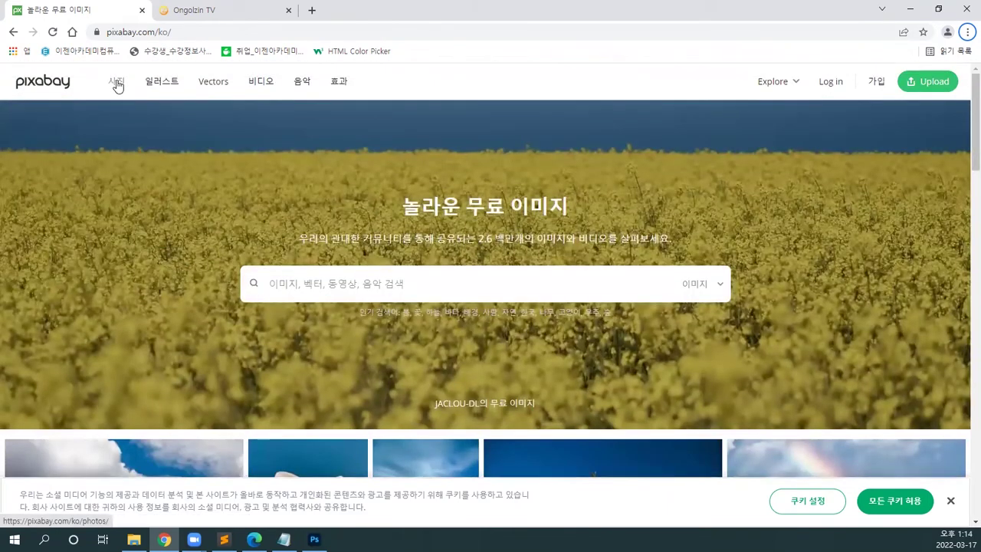
scroll(397, 289, "down", 2)
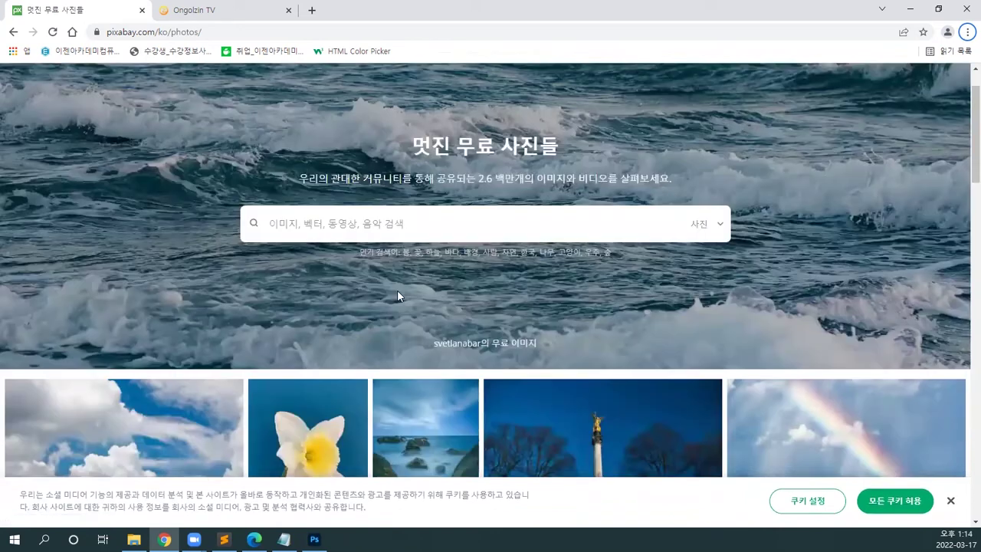
scroll(397, 290, "down", 4)
scroll(396, 288, "down", 2)
scroll(395, 284, "down", 1)
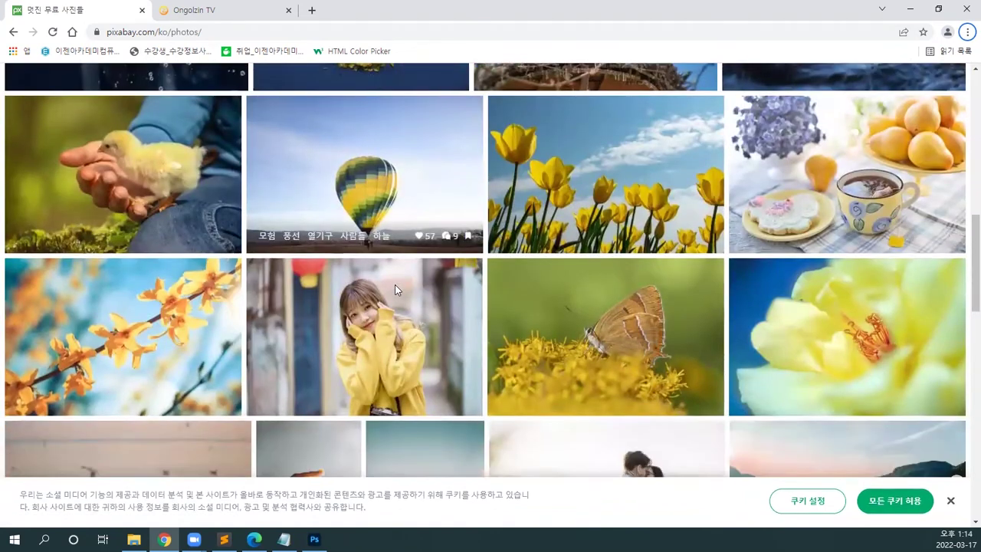
scroll(395, 284, "down", 2)
scroll(398, 291, "down", 2)
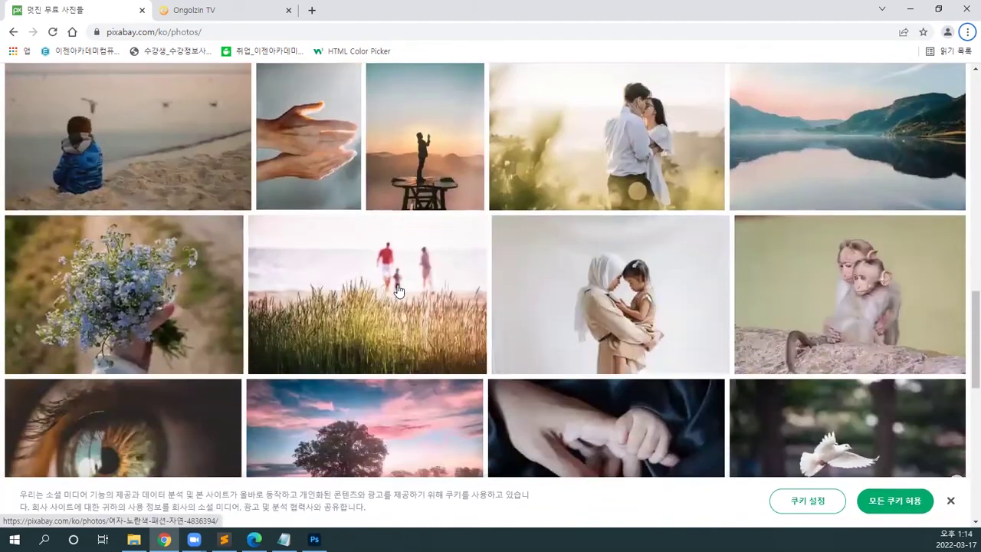
Copy the forget-me-not bouquet photo with 이미지 복사, then return to Photoshop.
left_click(74, 294)
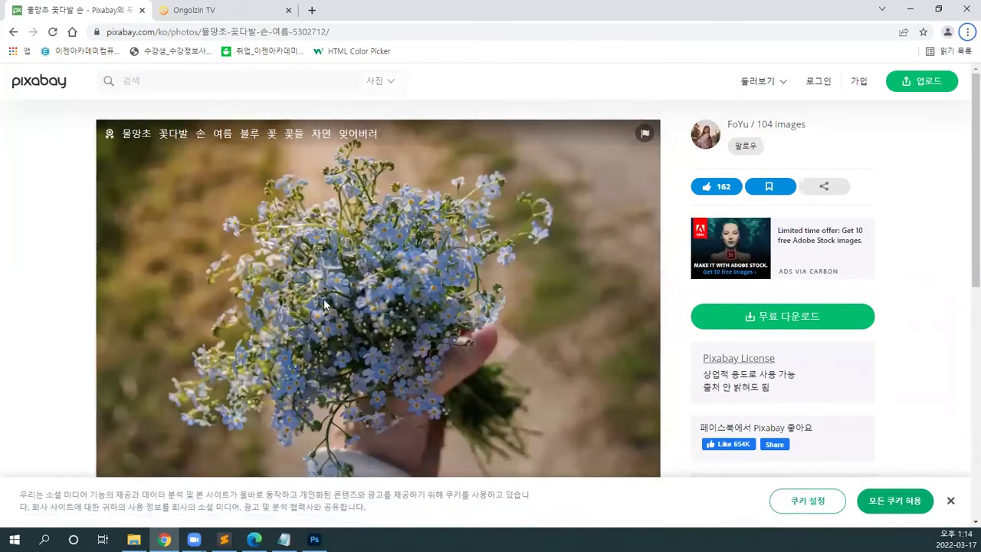
right_click(339, 260)
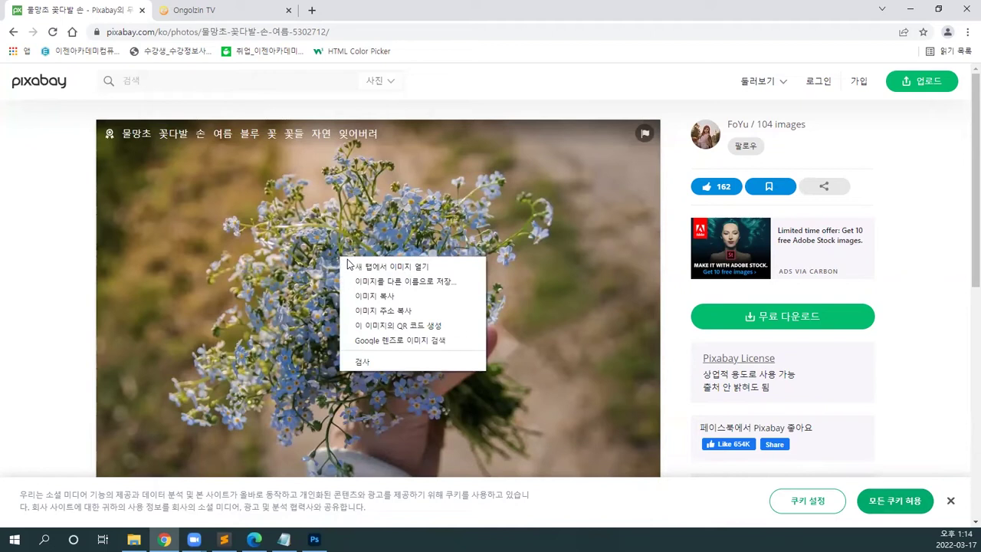
left_click(381, 302)
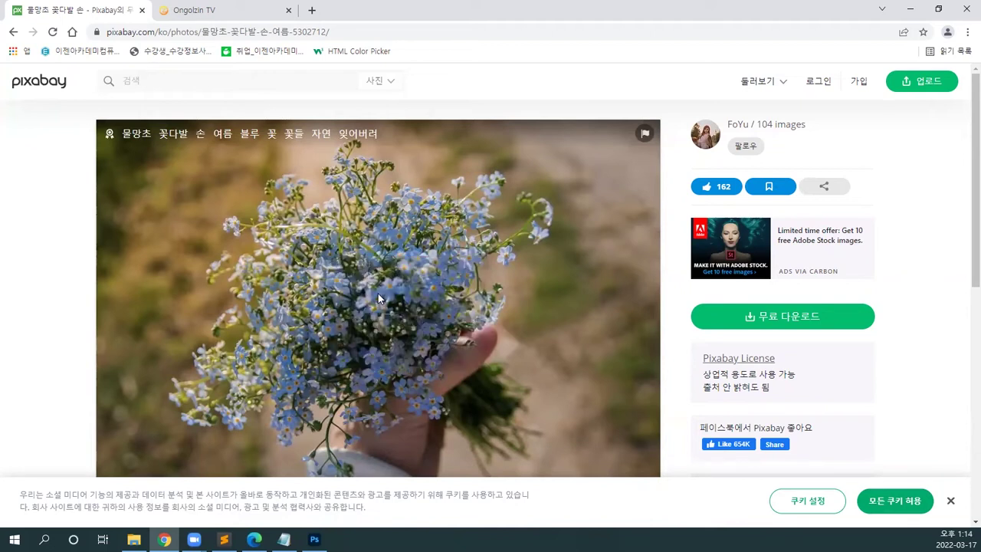
left_click(314, 539)
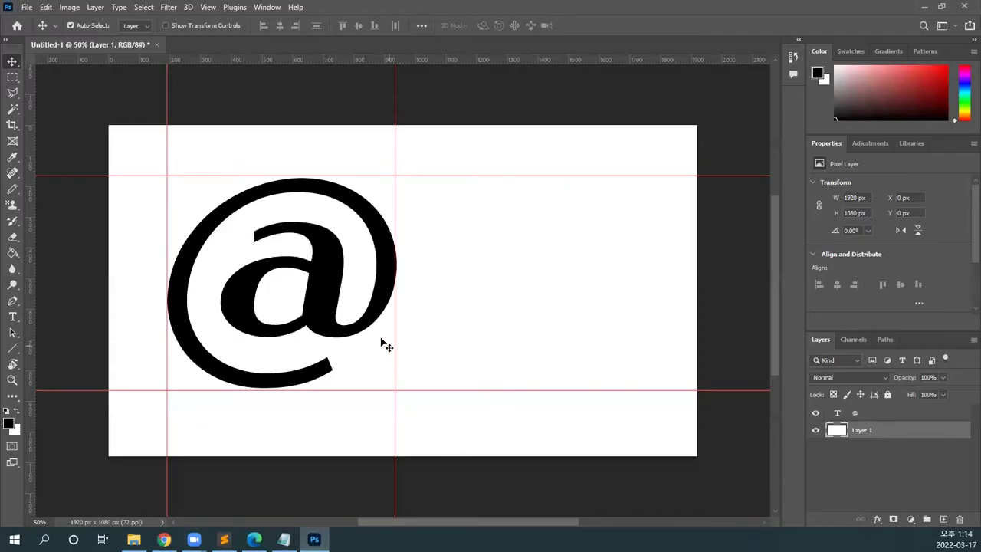
Paste the forget-me-not photo as Layer 2 over the @, checking it sits above.
key("ctrl+v")
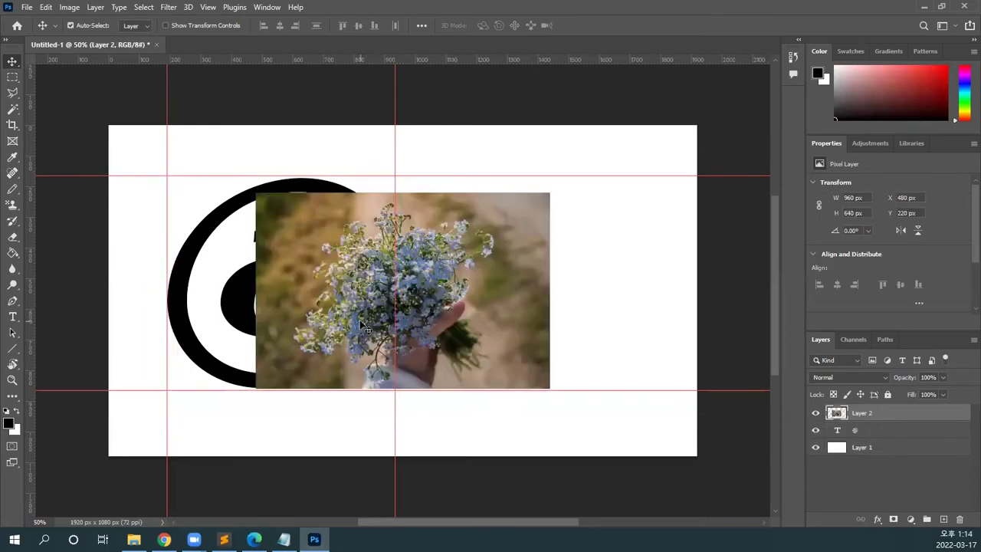
mouse_move(291, 317)
left_mouse_down()
mouse_move(234, 316)
mouse_move(400, 262)
mouse_move(345, 288)
mouse_move(345, 305)
mouse_move(347, 289)
left_mouse_up()
key("ctrl")
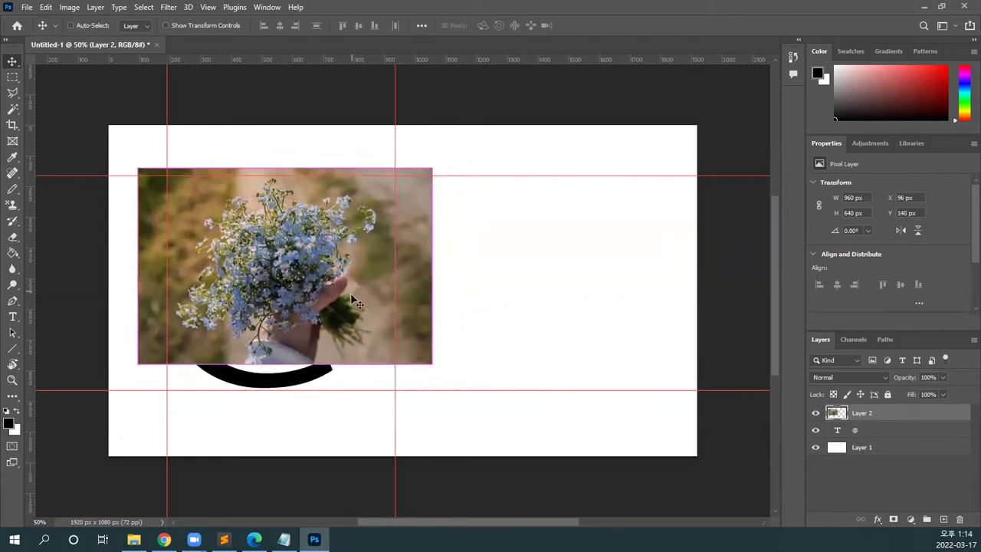
mouse_move(376, 322)
left_mouse_down()
mouse_move(466, 291)
mouse_move(429, 283)
mouse_move(453, 288)
mouse_move(435, 291)
left_mouse_up()
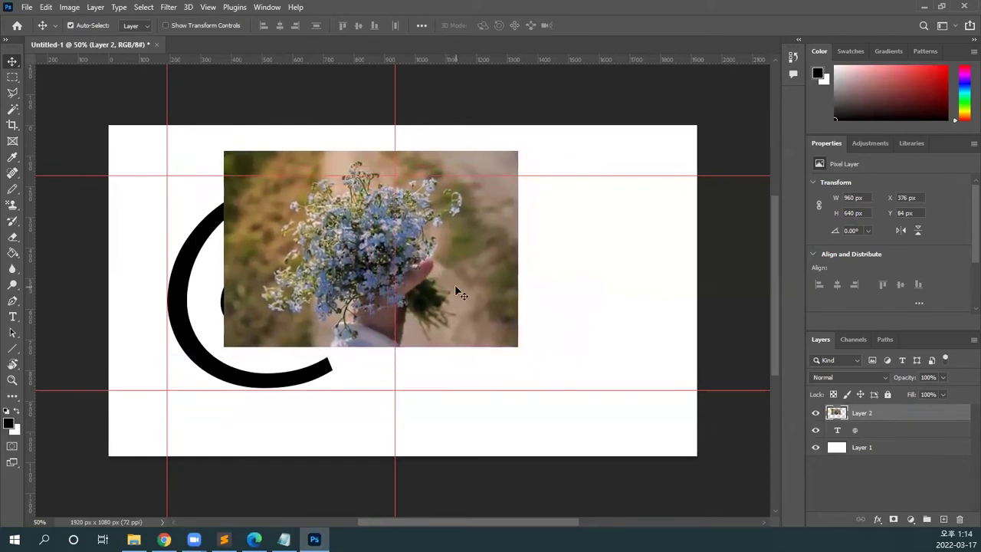
left_click(863, 435)
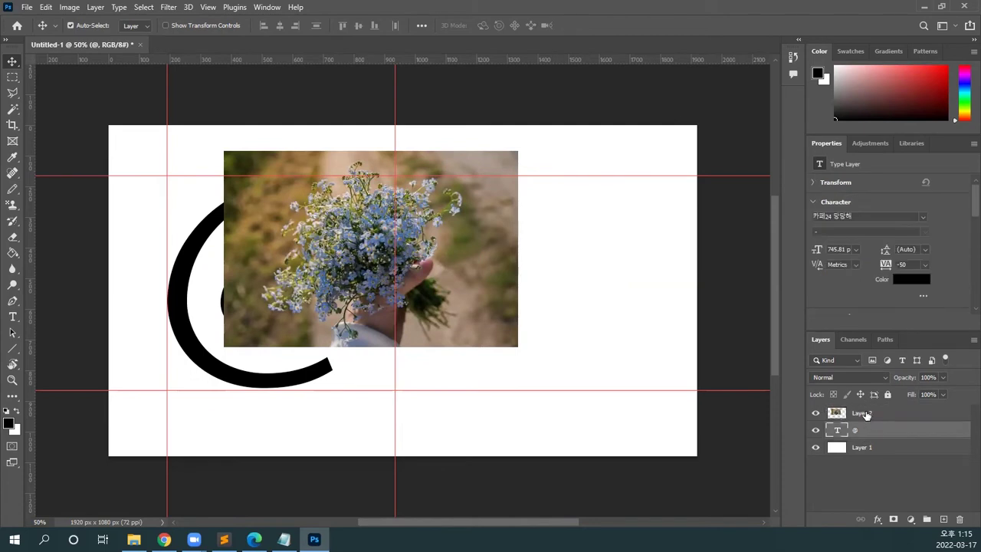
left_click(866, 415)
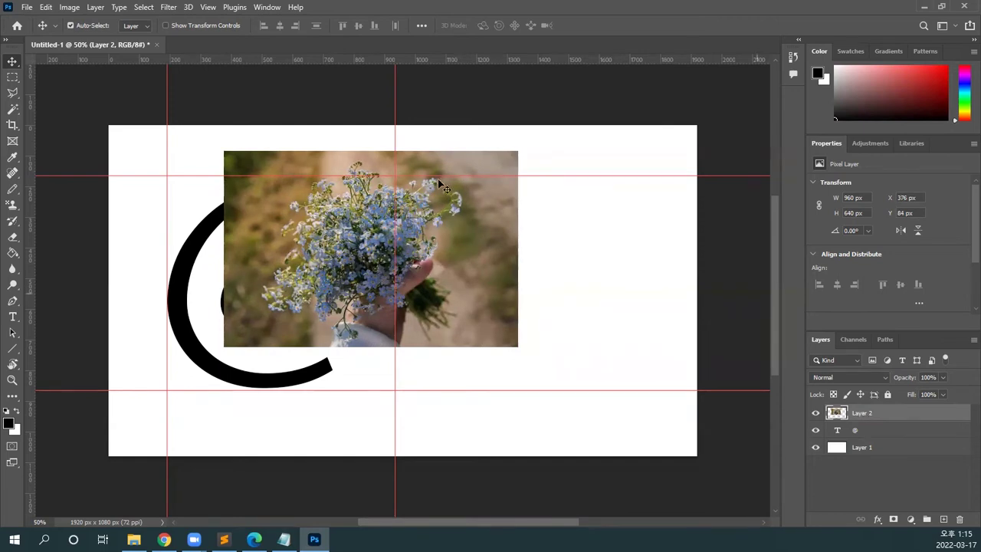
Clip Layer 2 into the @ and shift the flowers to X 131, Y 282 px.
left_click(97, 9)
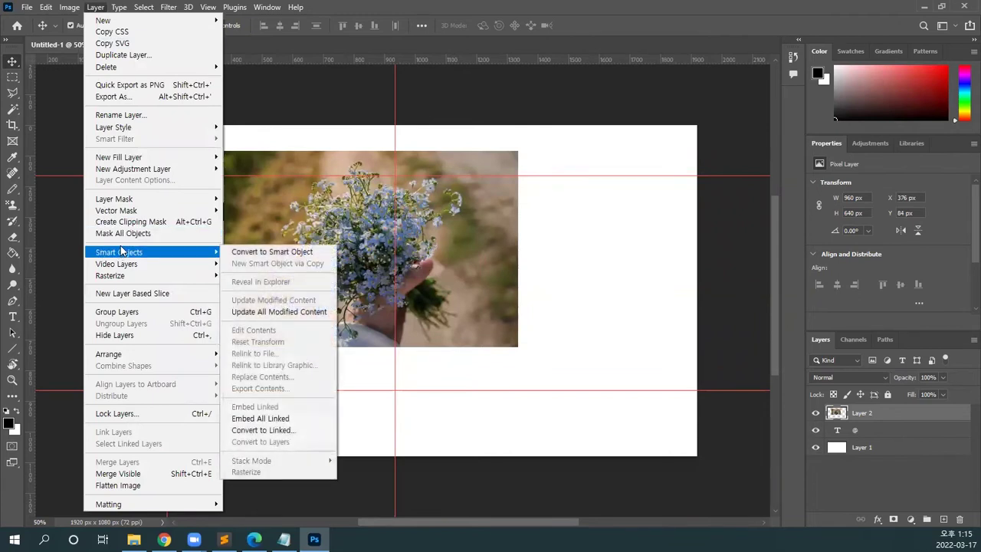
left_click(170, 224)
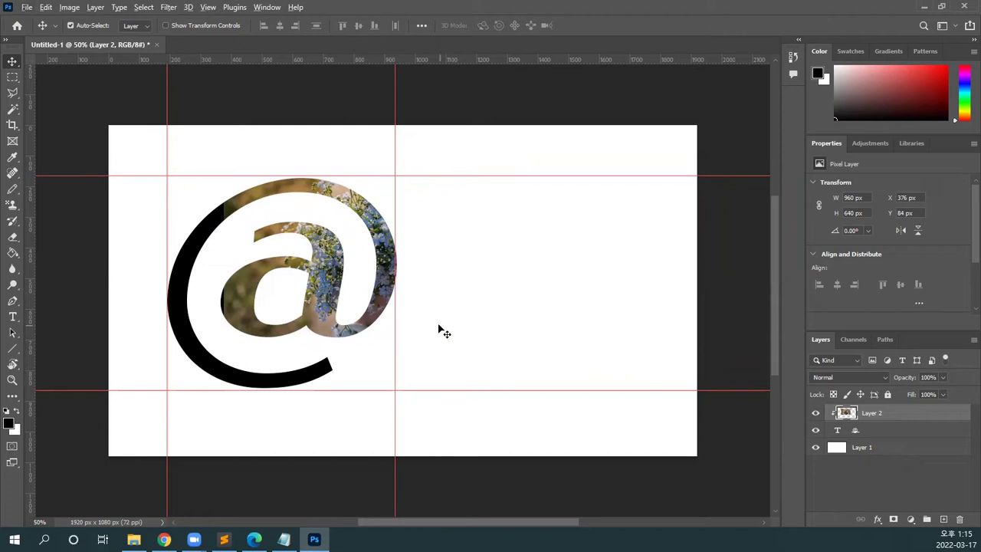
mouse_move(332, 290)
left_mouse_down()
mouse_move(272, 295)
mouse_move(258, 273)
left_mouse_up()
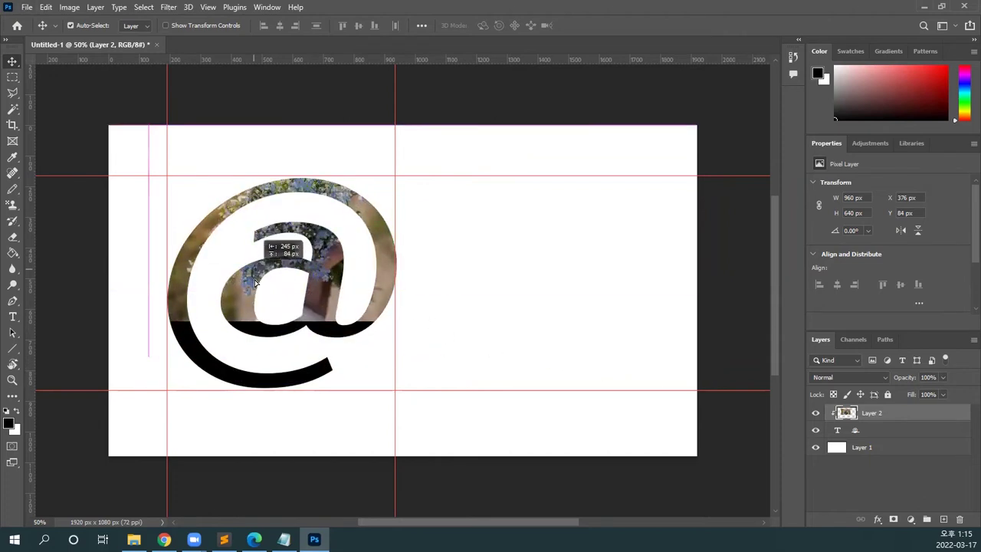
left_click_drag(259, 273, 257, 350)
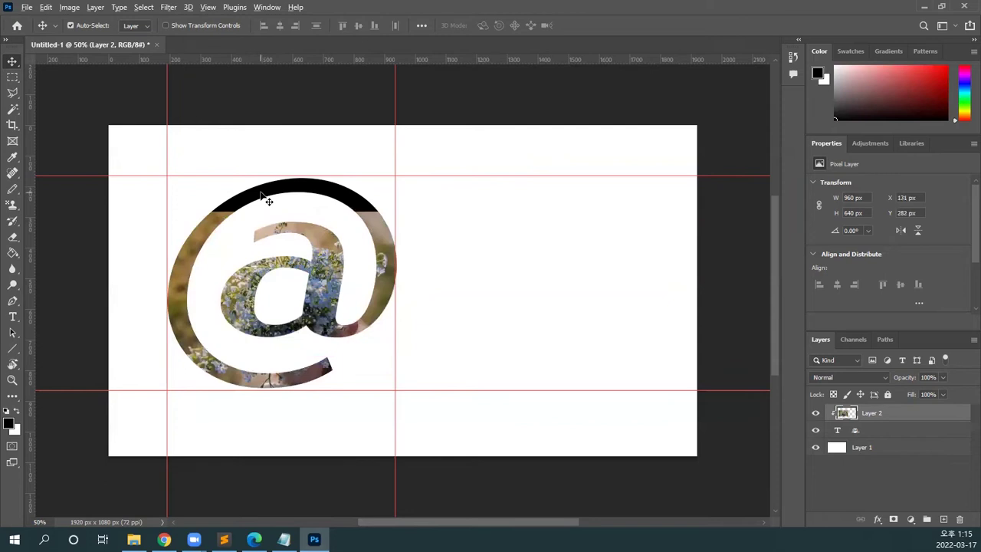
Recolour the @ text to brown #99723b, sampled from the photo, then begin Save As.
left_click(858, 432)
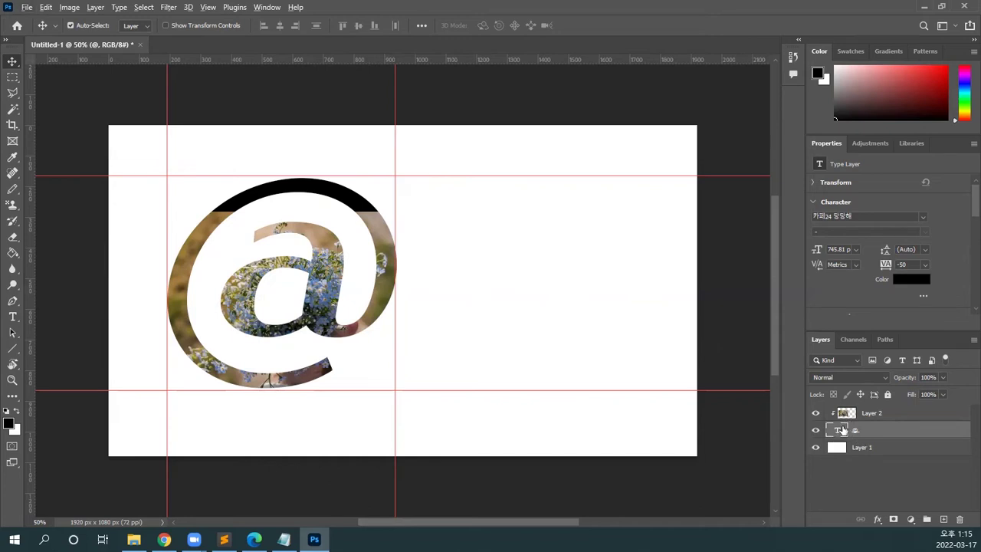
double_click(839, 432)
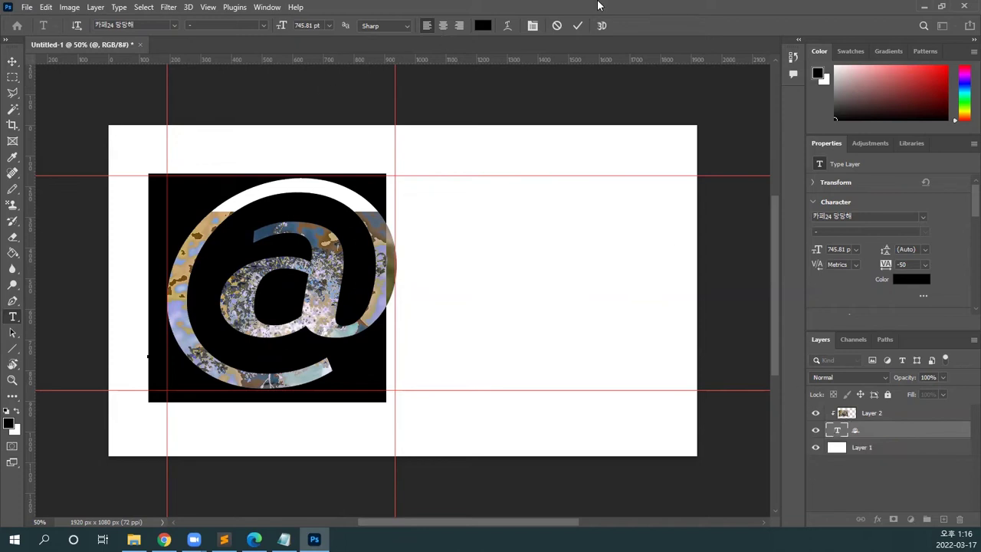
left_click(482, 26)
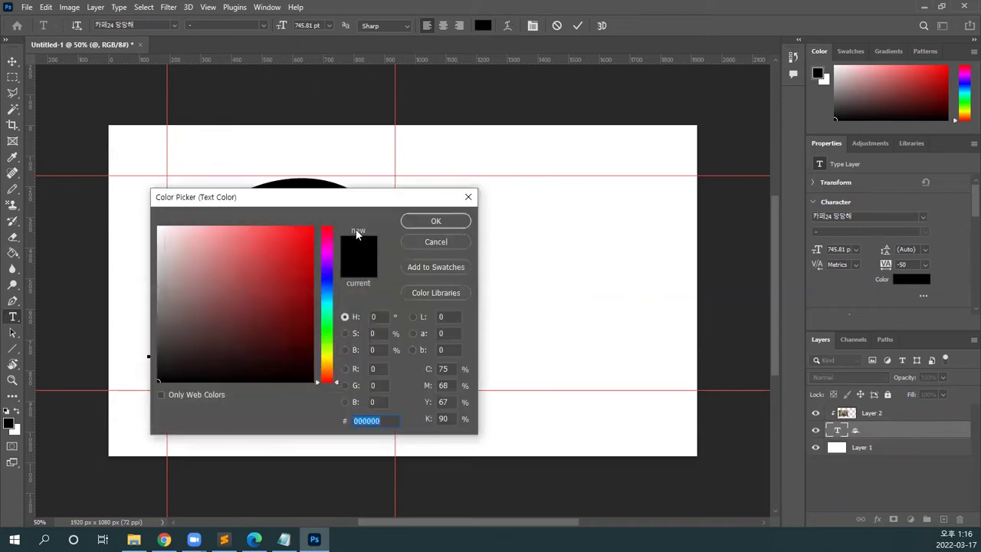
left_click_drag(249, 200, 412, 196)
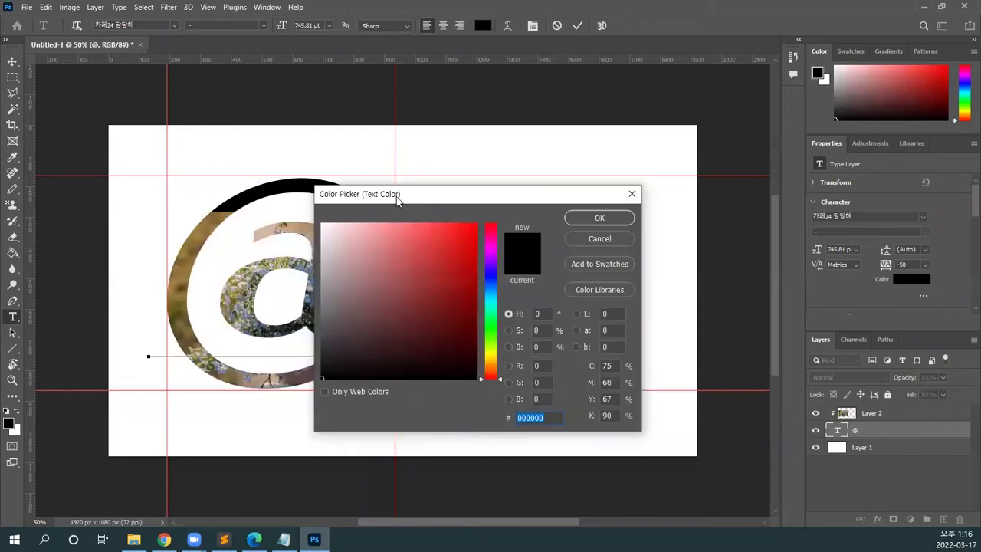
left_click(221, 215)
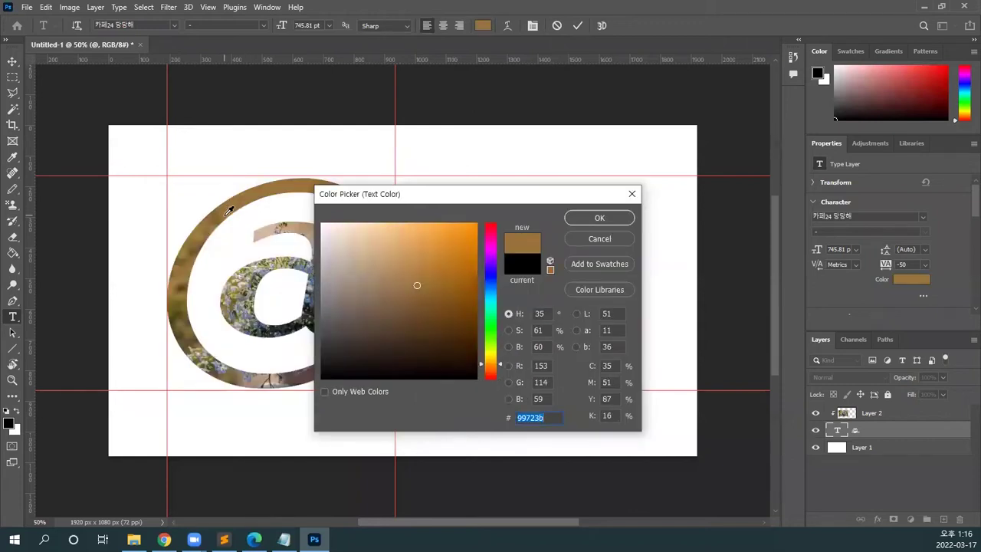
left_click(578, 219)
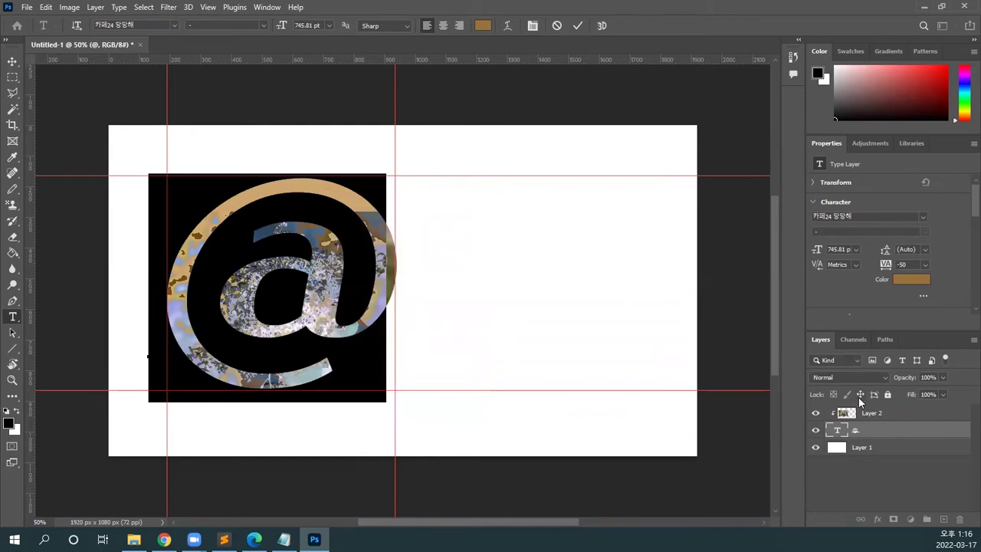
key("ctrl+Return")
key("ctrl+s")
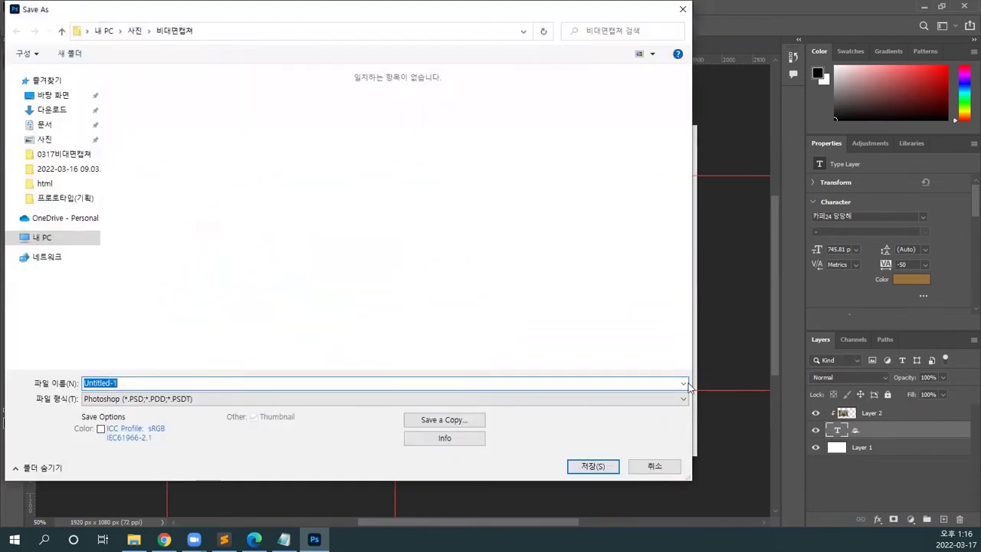
Save the document to the Desktop as the PSD '마스크2'.
mouse_move(68, 221)
left_click(66, 96)
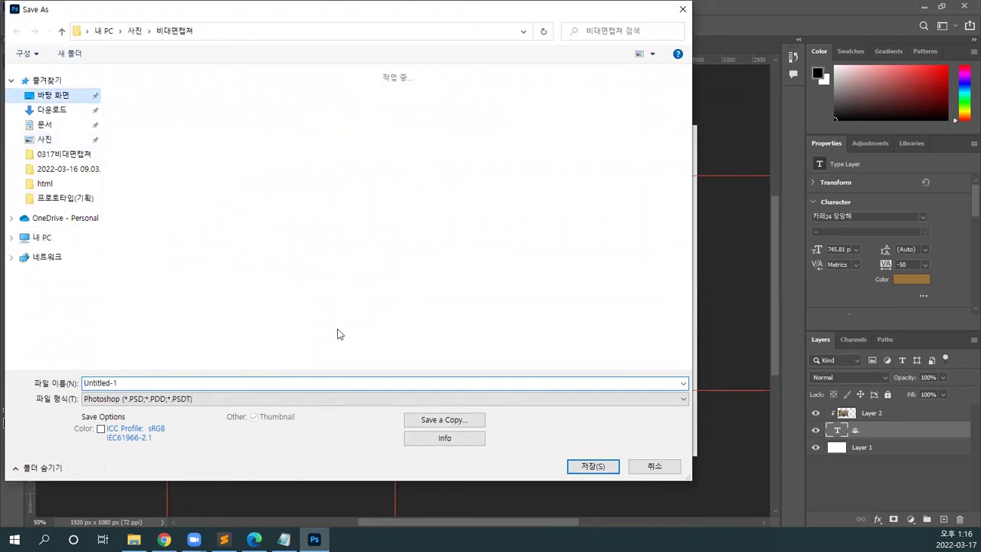
left_click(181, 386)
type("ak")
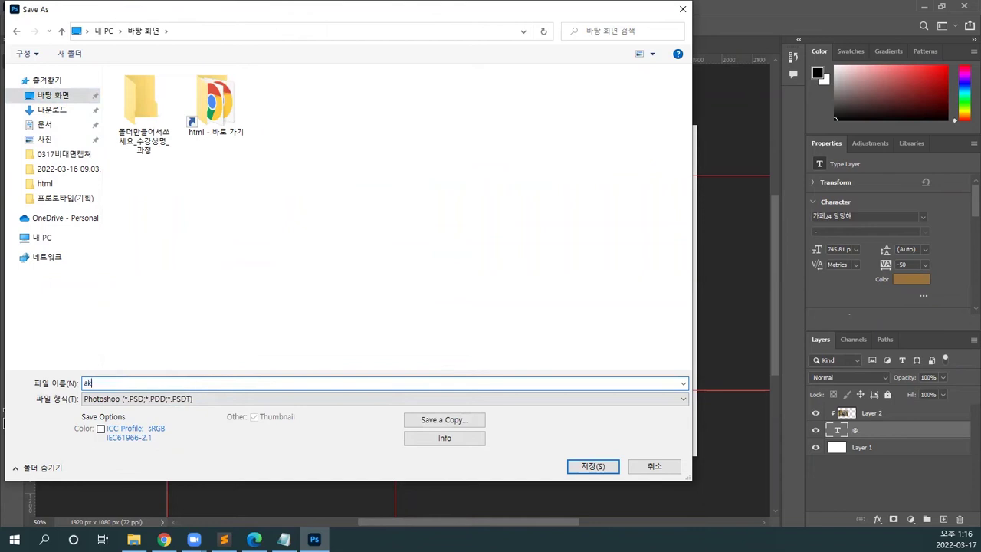
type("ㅁ스크2")
key("Return")
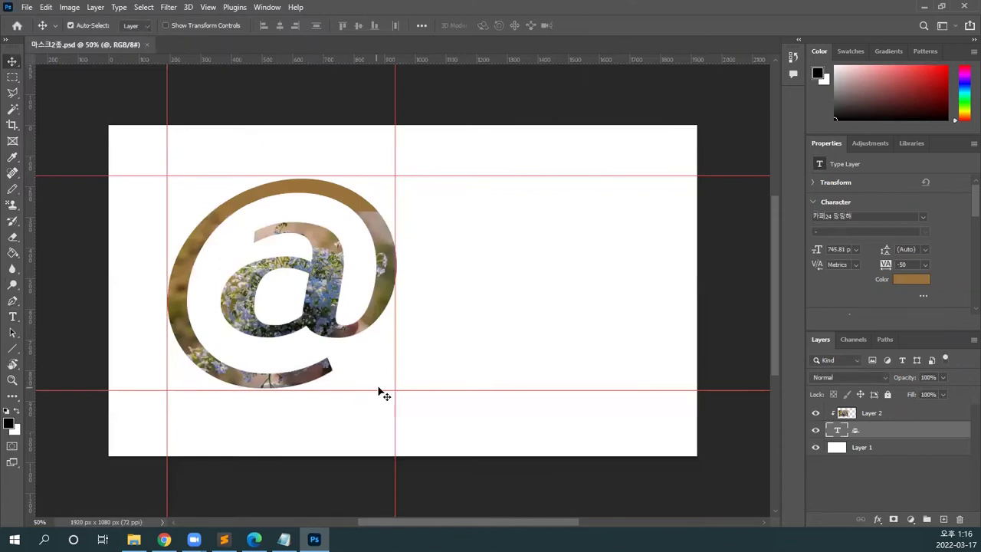
Select the Layer 2 photo layer and pick the Line tool.
left_click(337, 272)
left_click(875, 414)
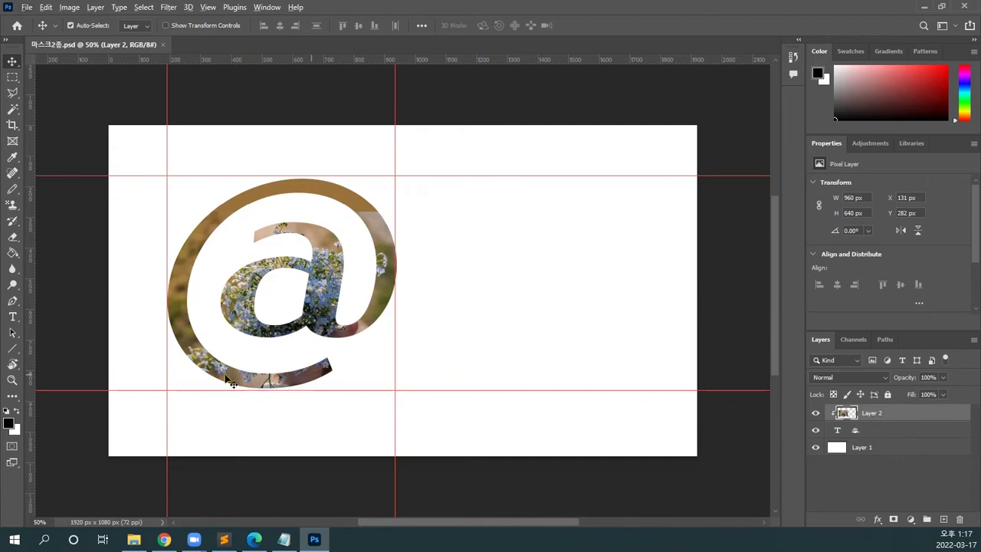
left_click(12, 348)
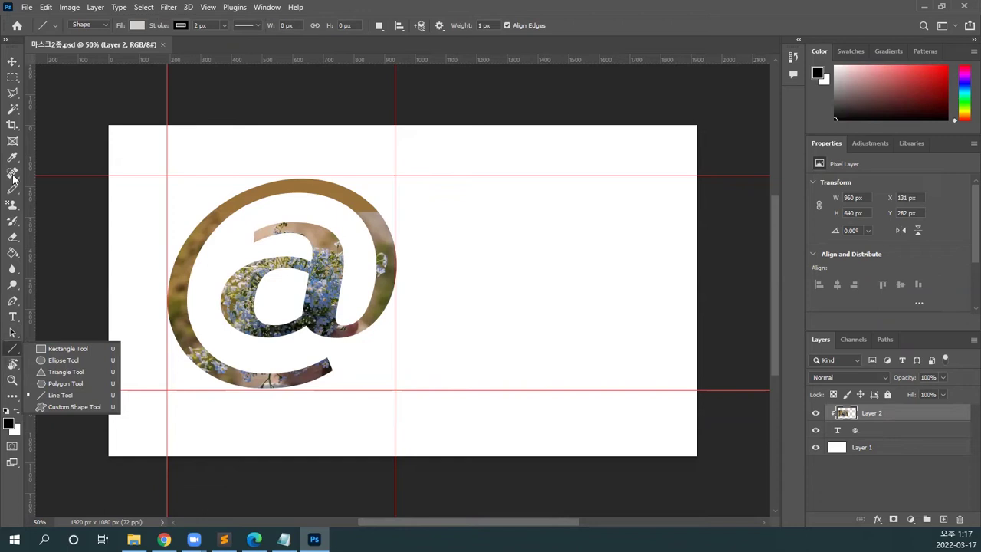
Show the toolbar in two columns and switch to the Ellipse Tool.
left_click(8, 40)
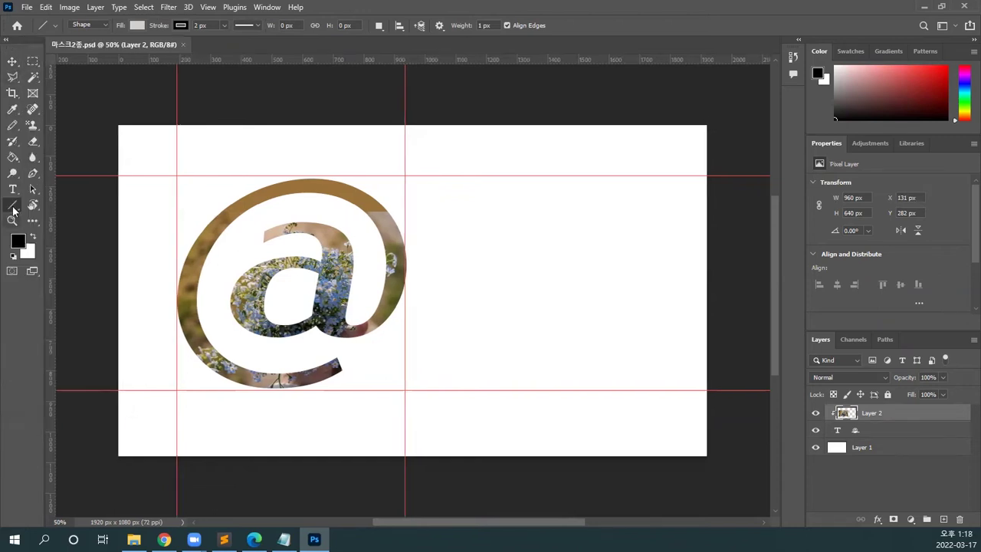
right_click(13, 208)
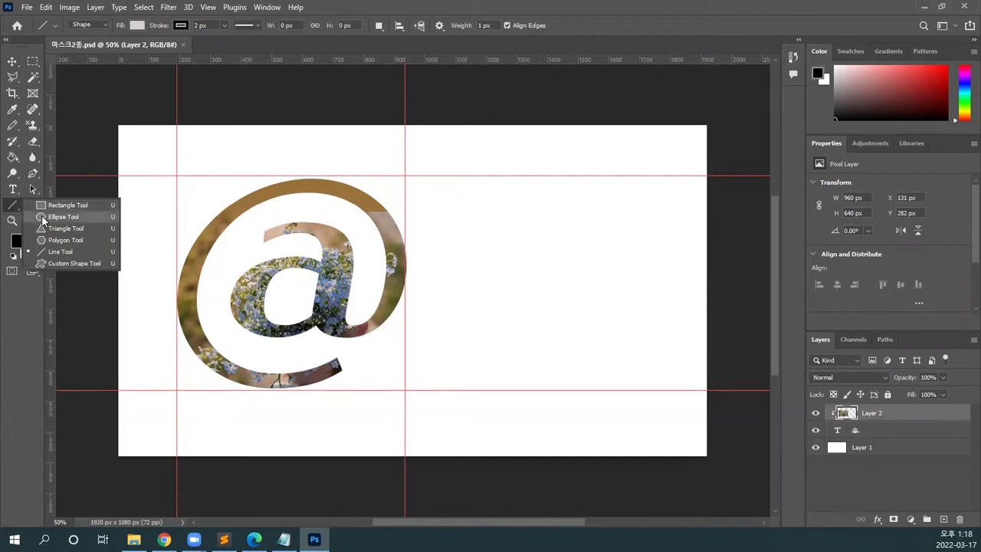
left_click(41, 216)
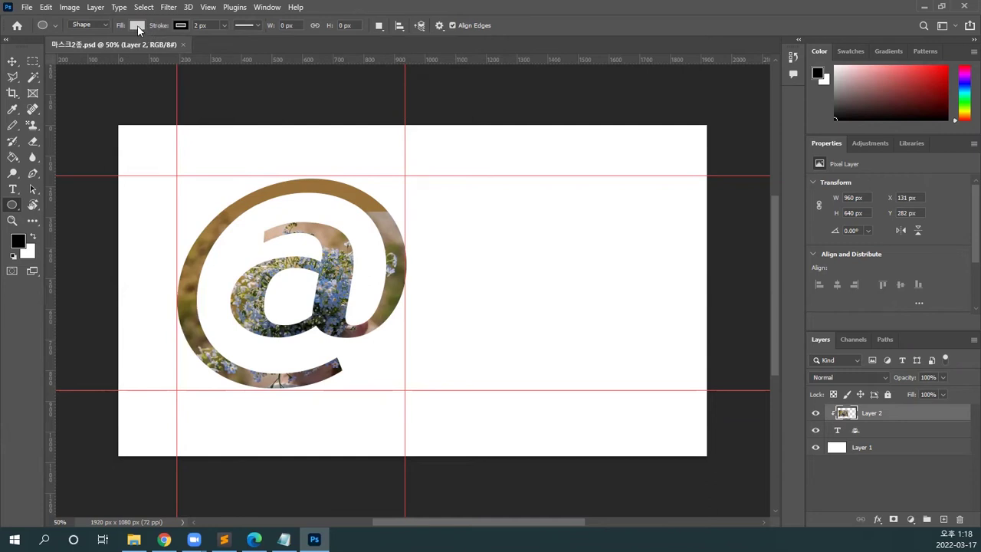
Give new ellipse shapes a purple fill and no stroke.
left_click(137, 26)
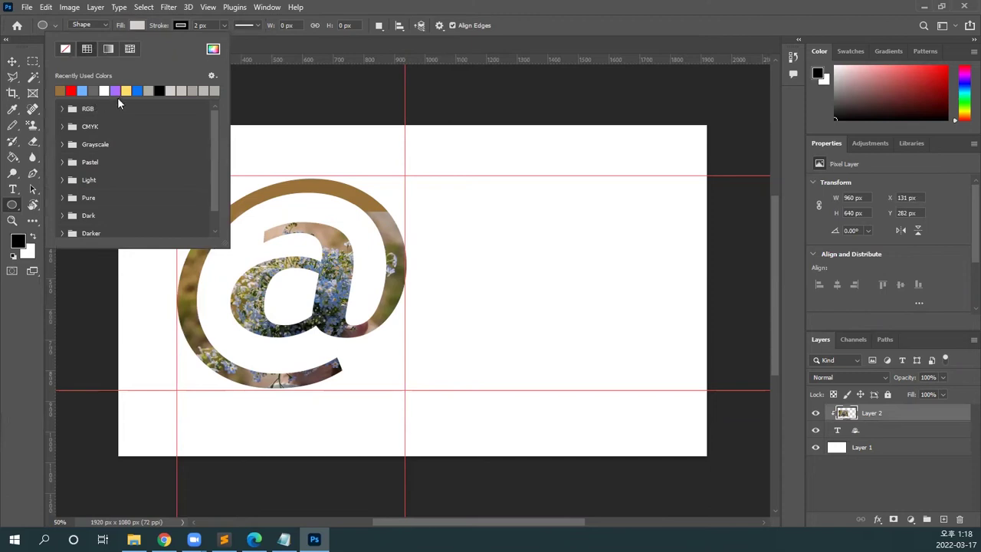
left_click(125, 91)
left_click(184, 24)
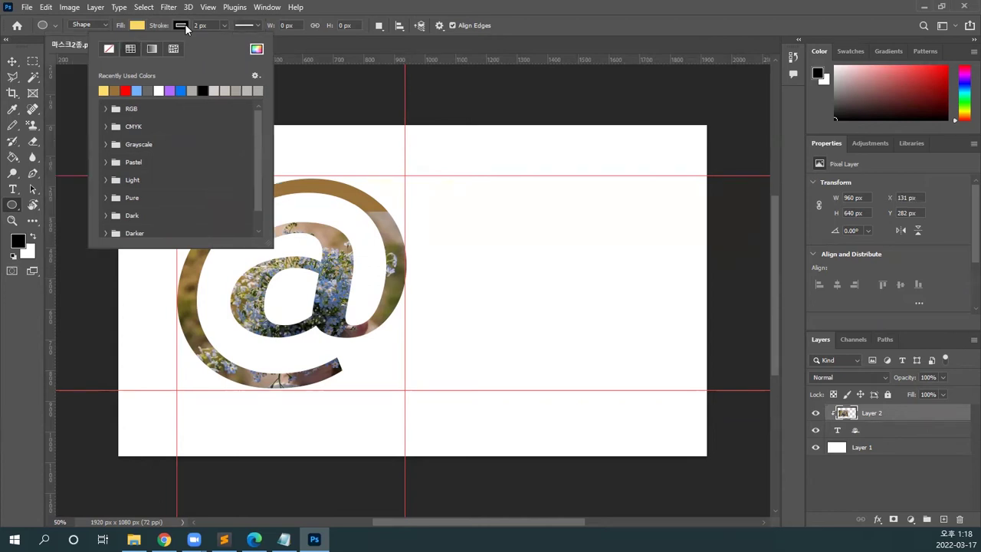
left_click(110, 49)
double_click(325, 7)
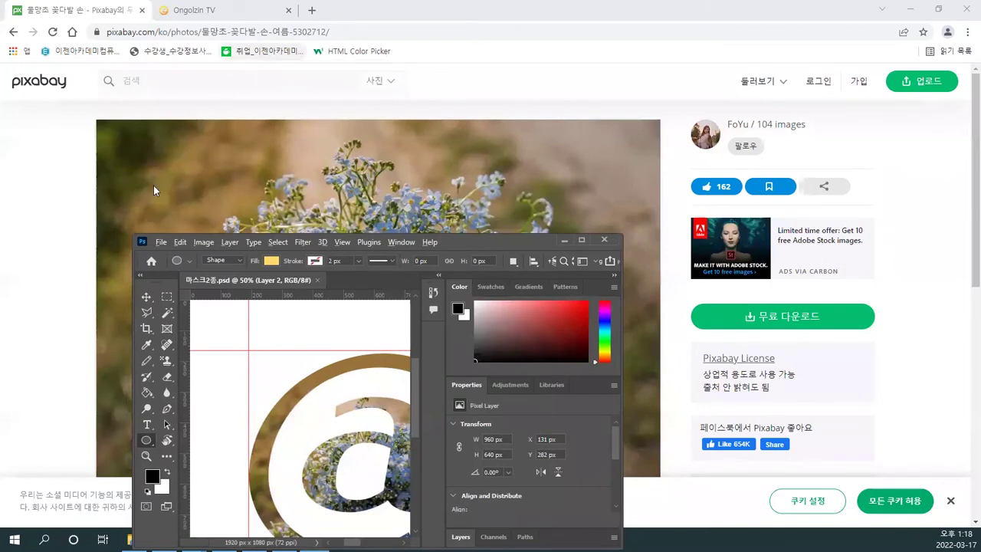
left_click(580, 239)
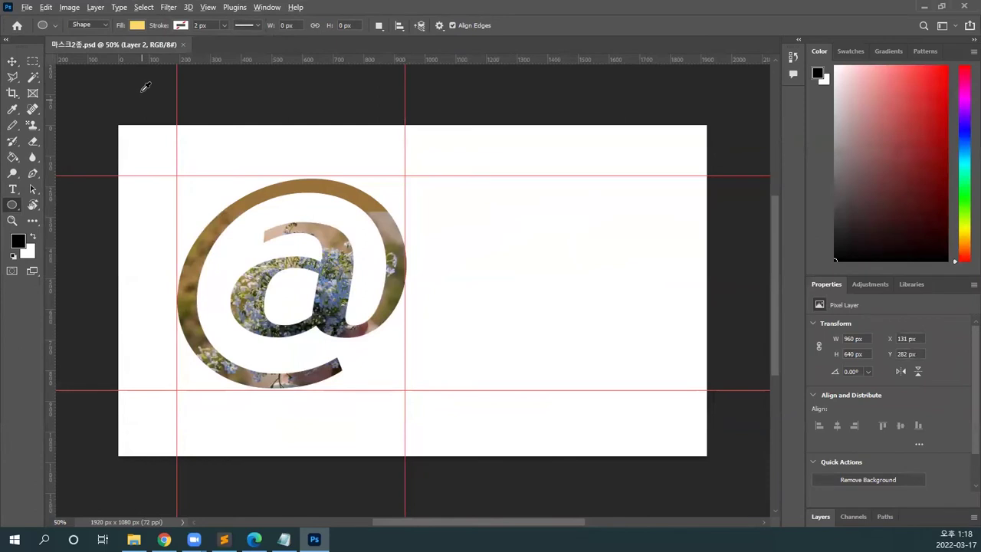
left_click(137, 26)
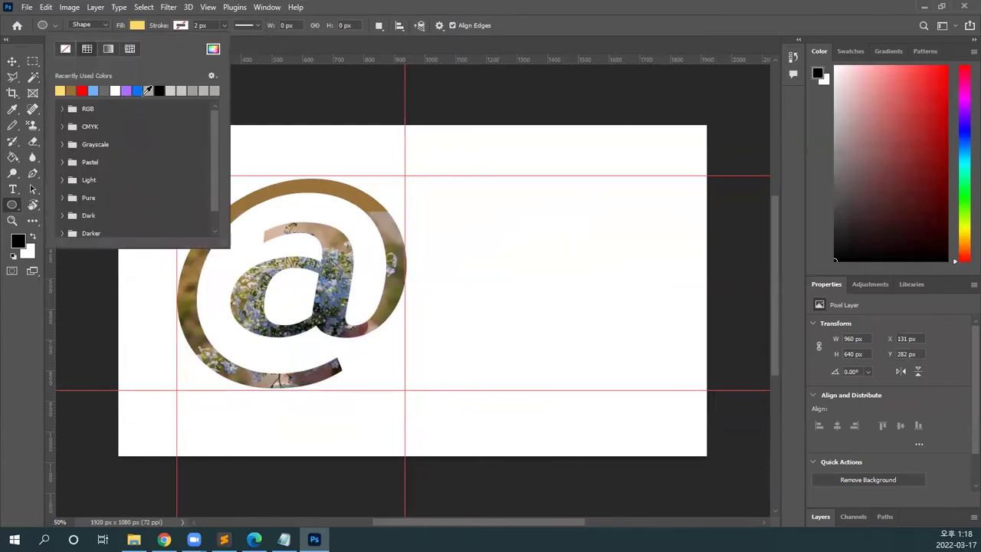
left_click(127, 91)
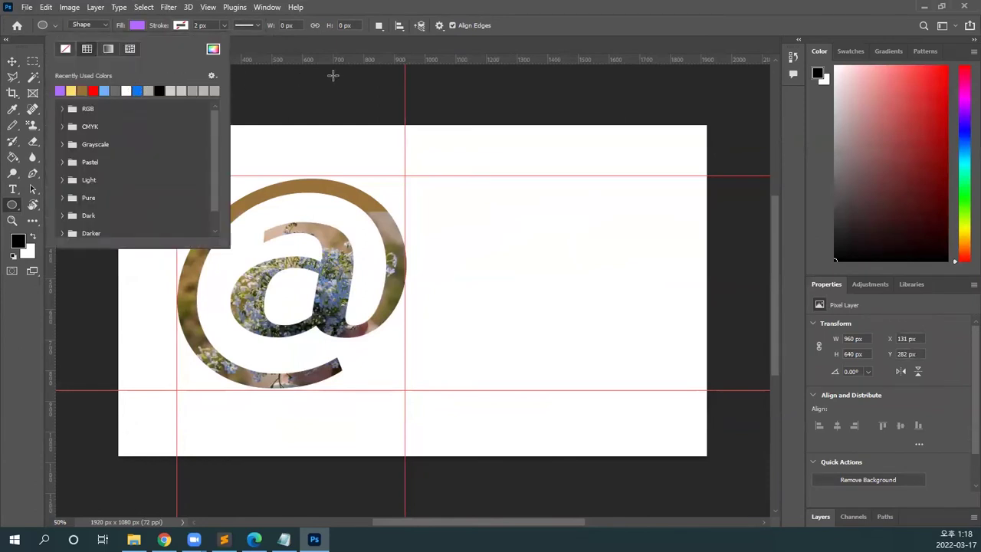
left_click(401, 10)
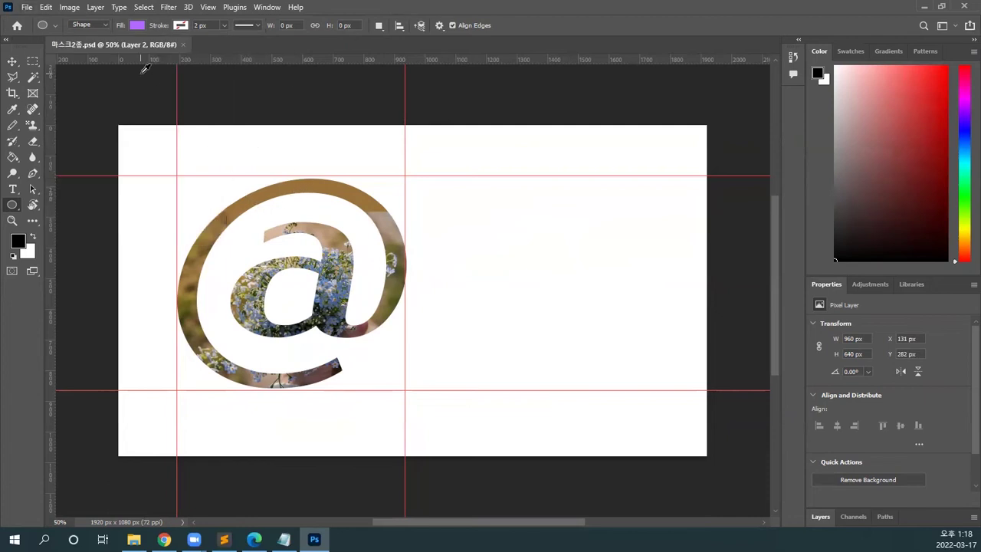
left_click(83, 27)
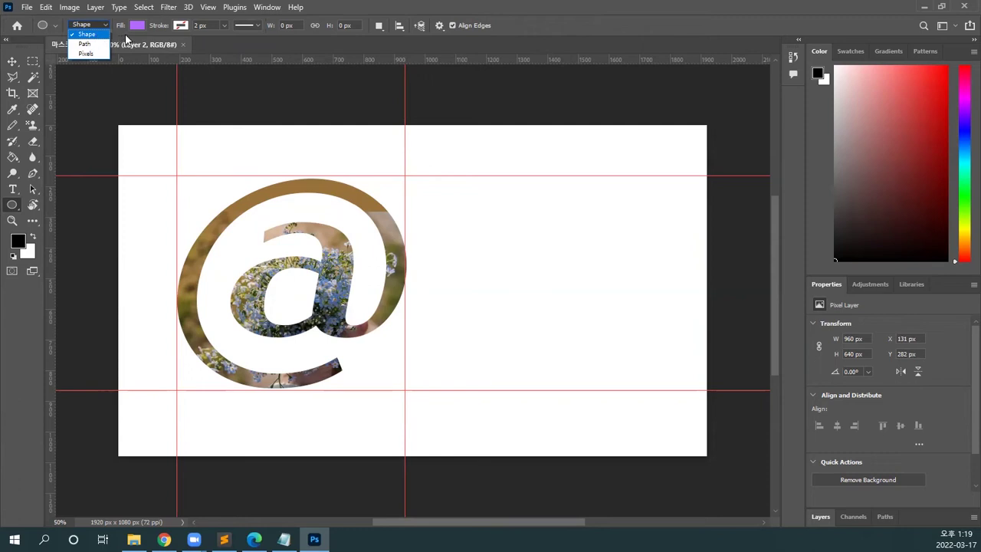
Draw a purple 388 × 388 px circle, Ellipse 1, over the @'s upper left.
left_click(126, 38)
left_click_drag(224, 145, 341, 260)
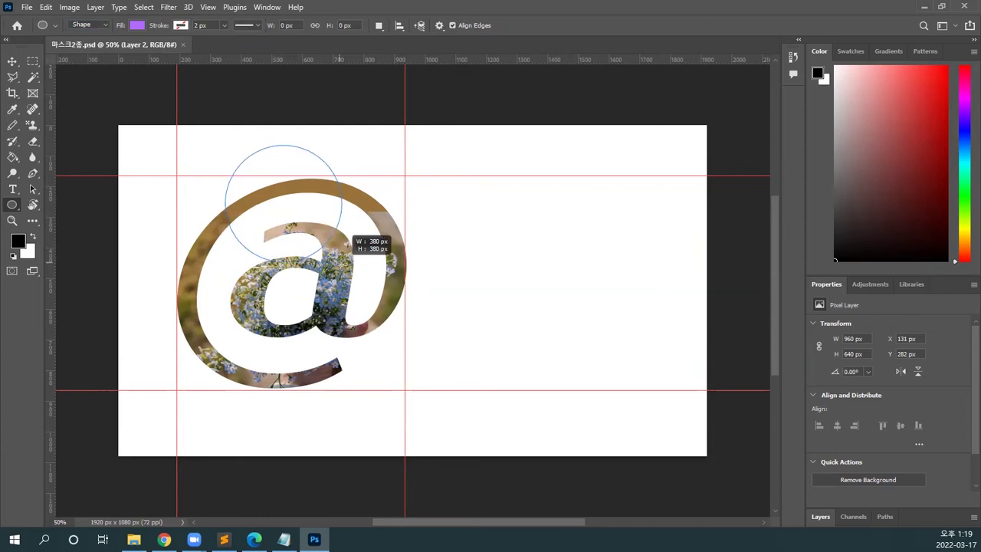
left_click_drag(341, 262, 345, 263)
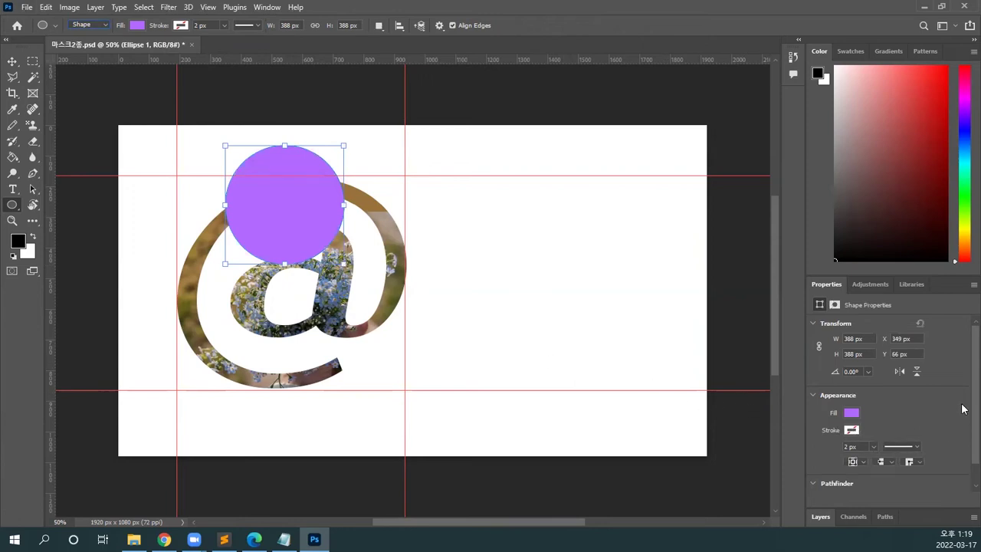
scroll(963, 467, "down", 1)
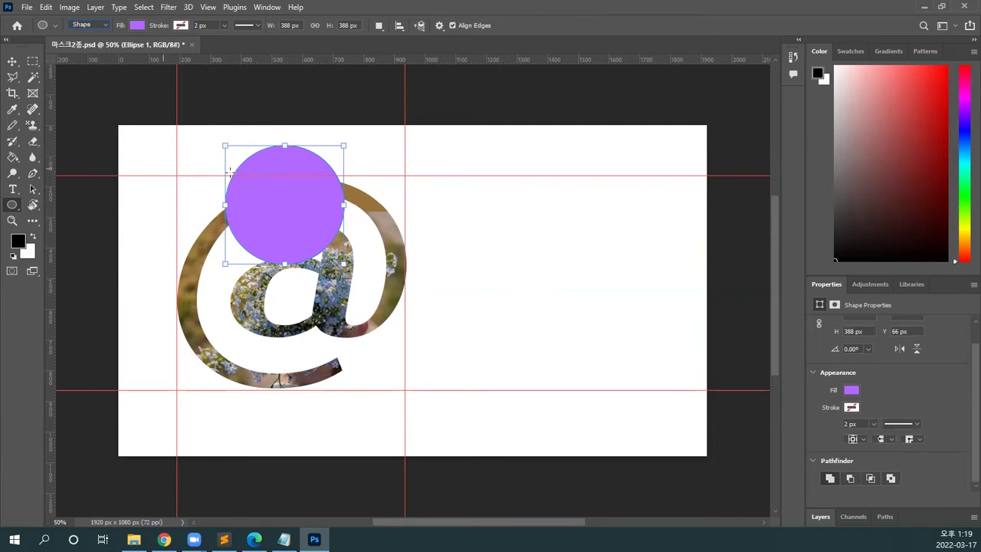
Switch to the Move tool and bring up the Layers panel.
left_click(12, 62)
left_click(452, 274)
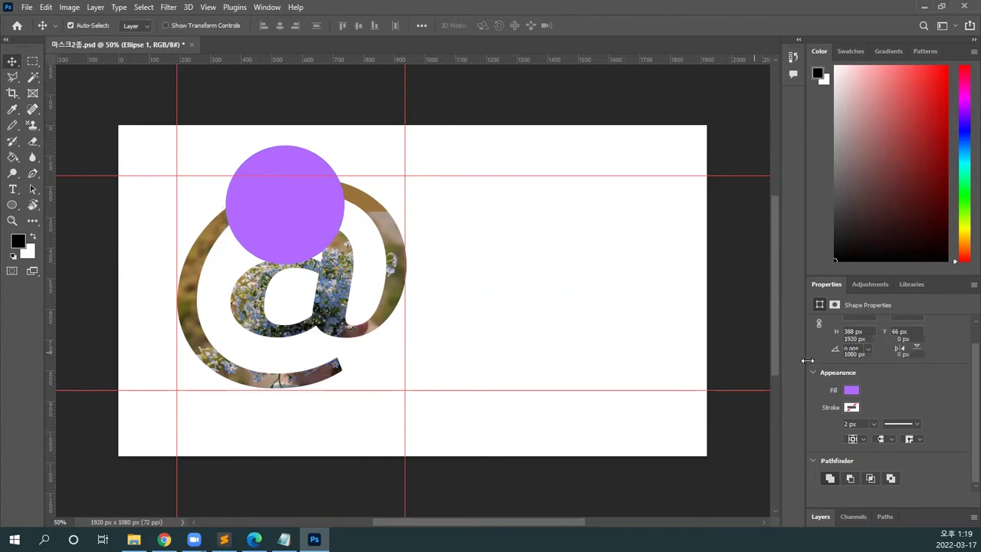
scroll(964, 362, "down", 2)
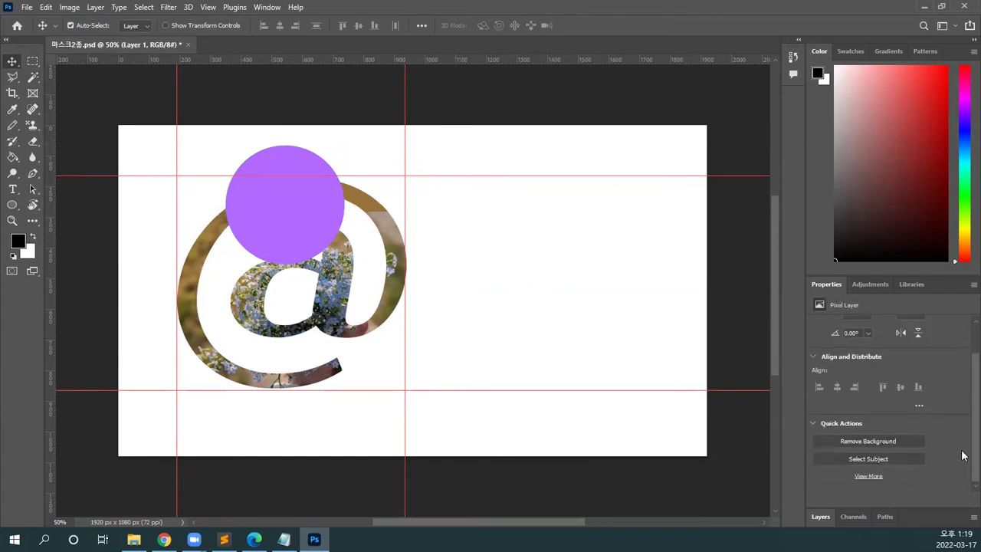
left_click_drag(880, 274, 878, 125)
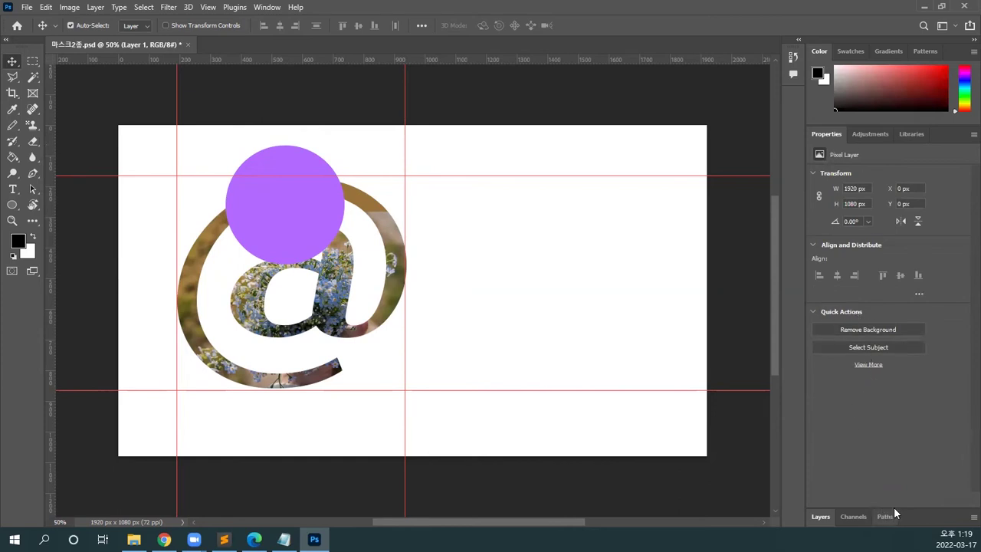
key("F7")
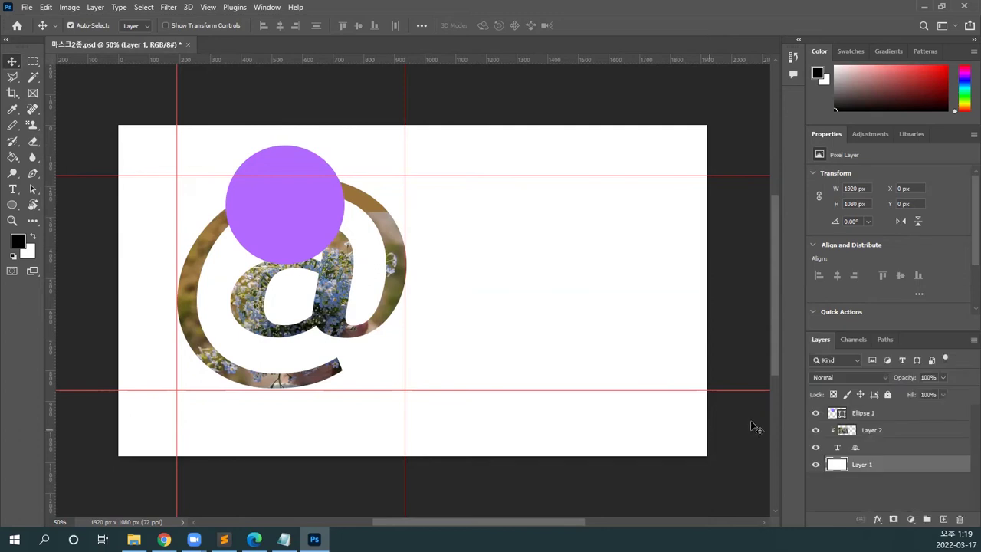
Move Ellipse 1 into the @ clipping group, stacked above the Layer 2 photo.
left_click(875, 414)
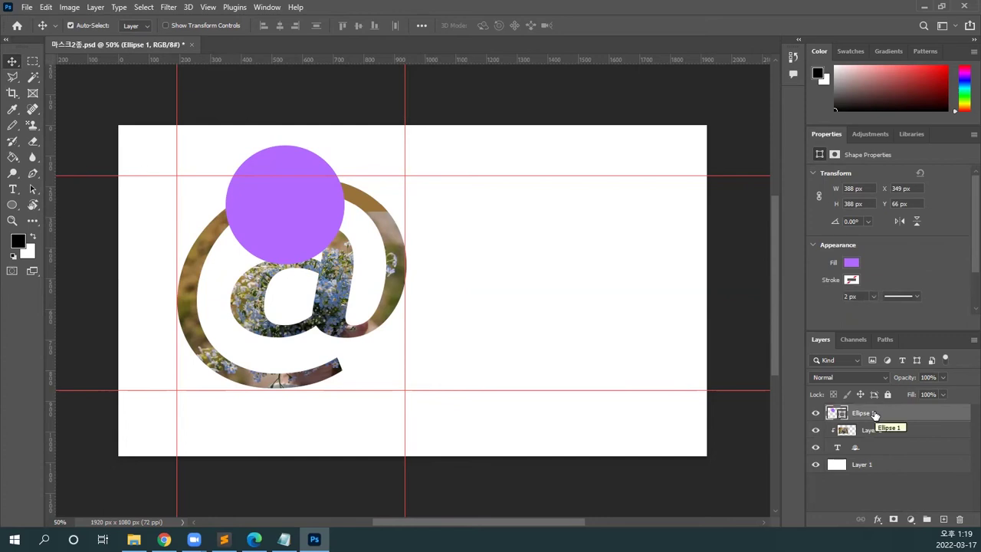
left_click_drag(874, 414, 873, 440)
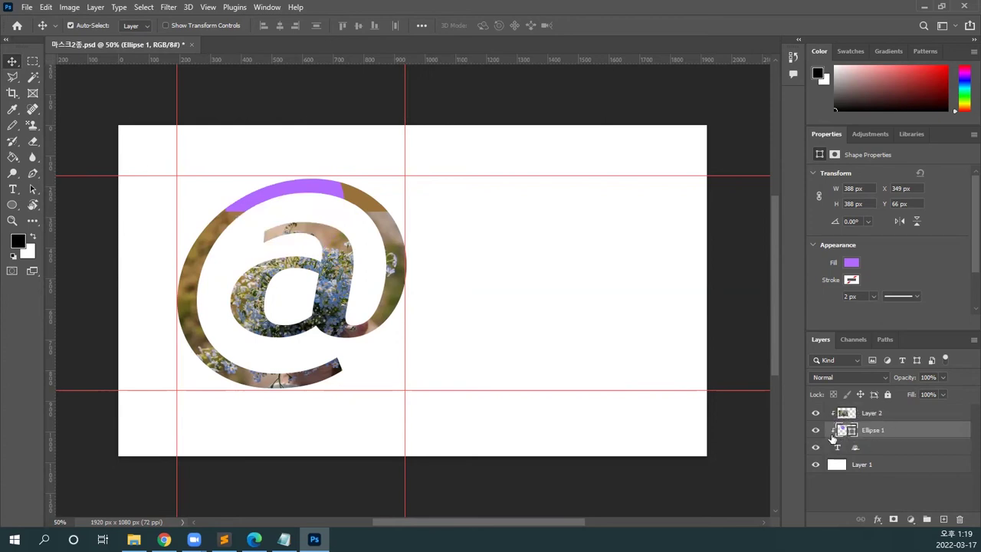
left_click(872, 413)
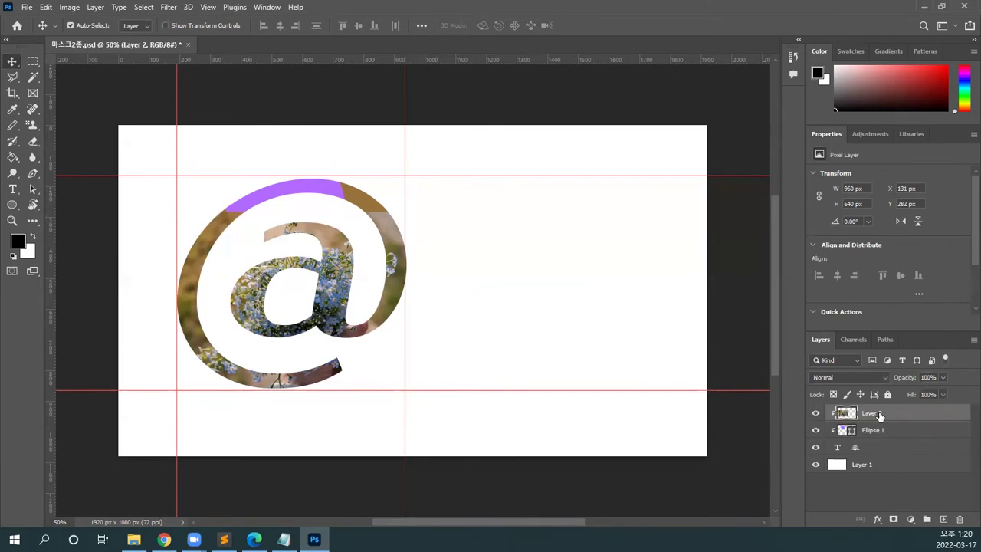
left_click_drag(880, 415, 882, 438)
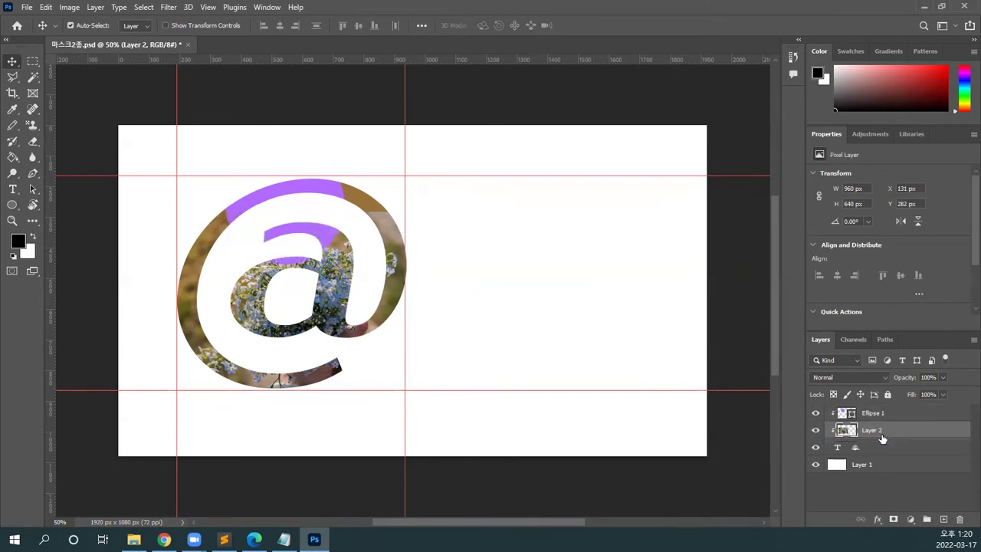
left_click(876, 418)
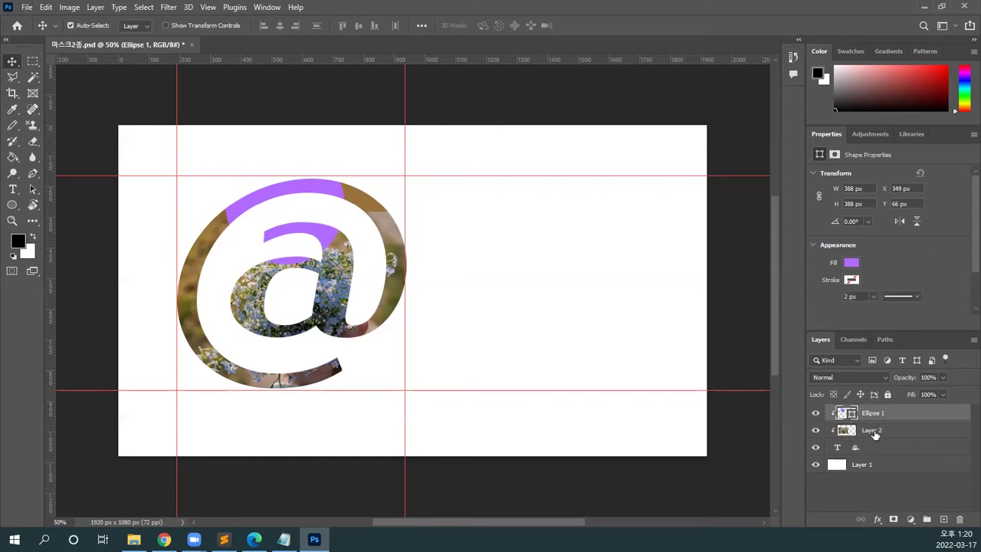
left_click(874, 433)
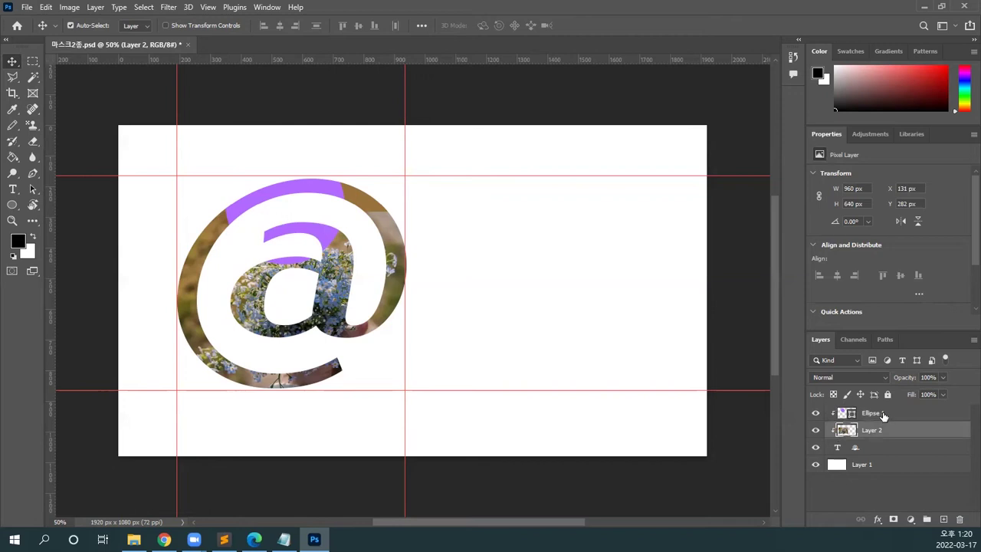
left_click(882, 413)
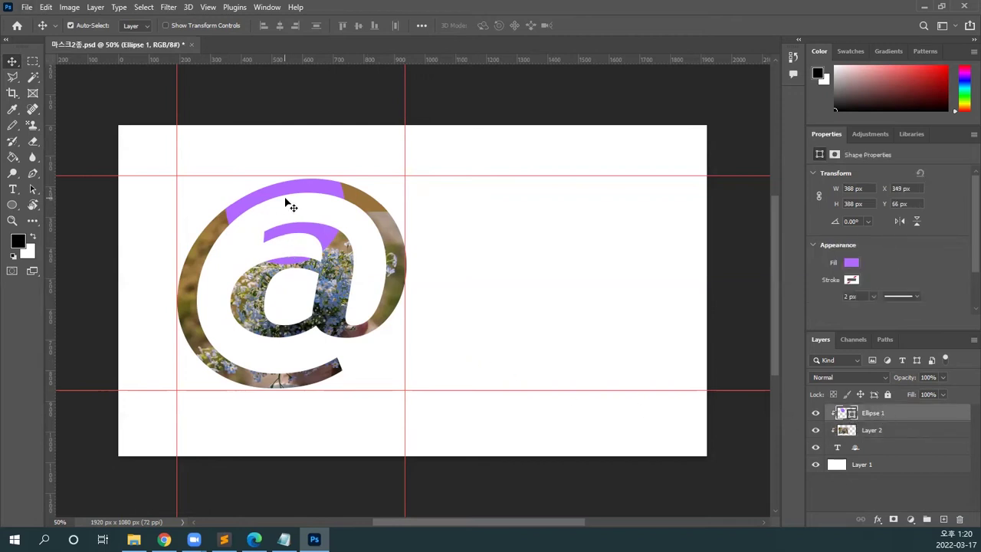
Duplicate the purple circle and move Ellipse 1 to X 162, Y 214 over the @'s left.
mouse_move(299, 201)
left_mouse_down()
mouse_move(344, 203)
mouse_move(353, 194)
left_mouse_up()
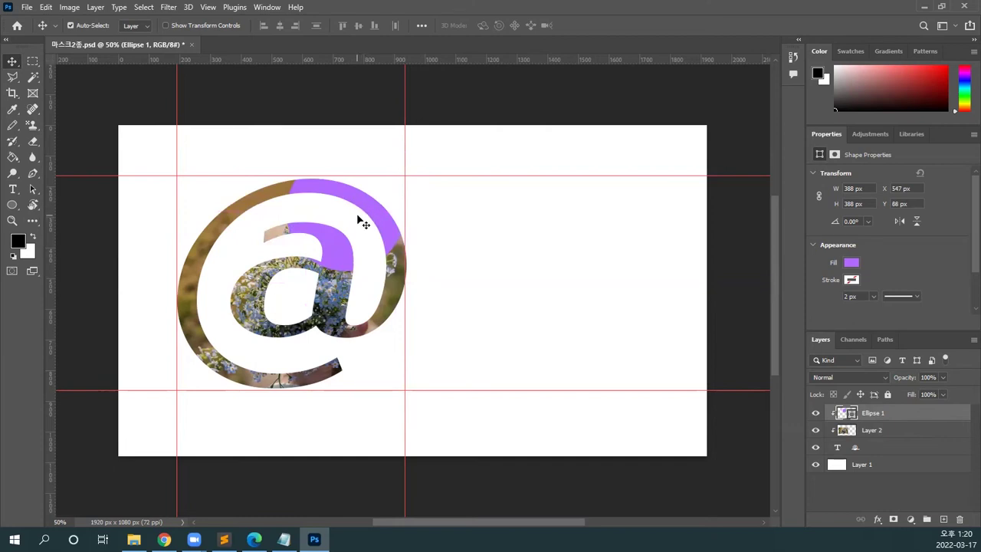
mouse_move(370, 205)
left_mouse_down()
mouse_move(284, 223)
mouse_move(241, 208)
mouse_move(410, 252)
mouse_move(420, 208)
left_mouse_up()
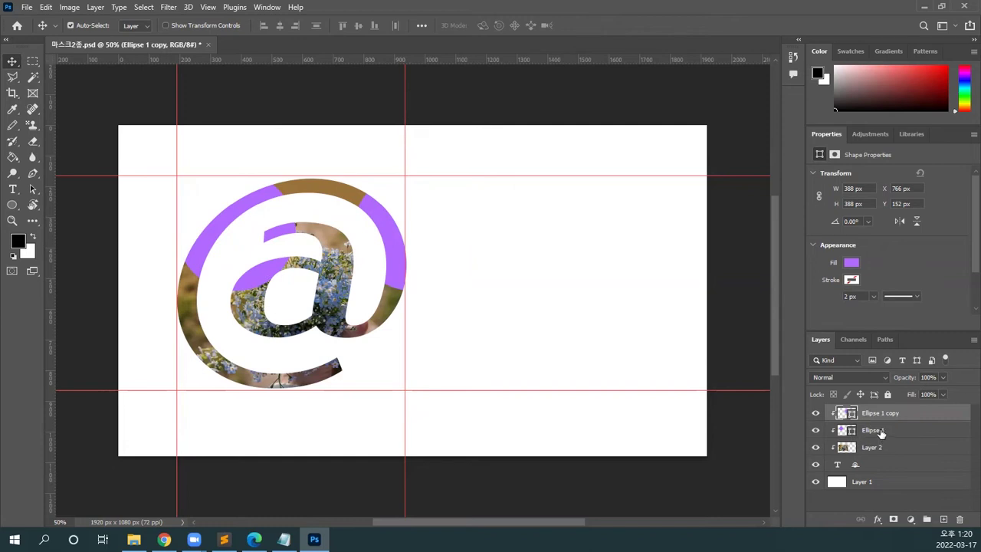
left_click(881, 432)
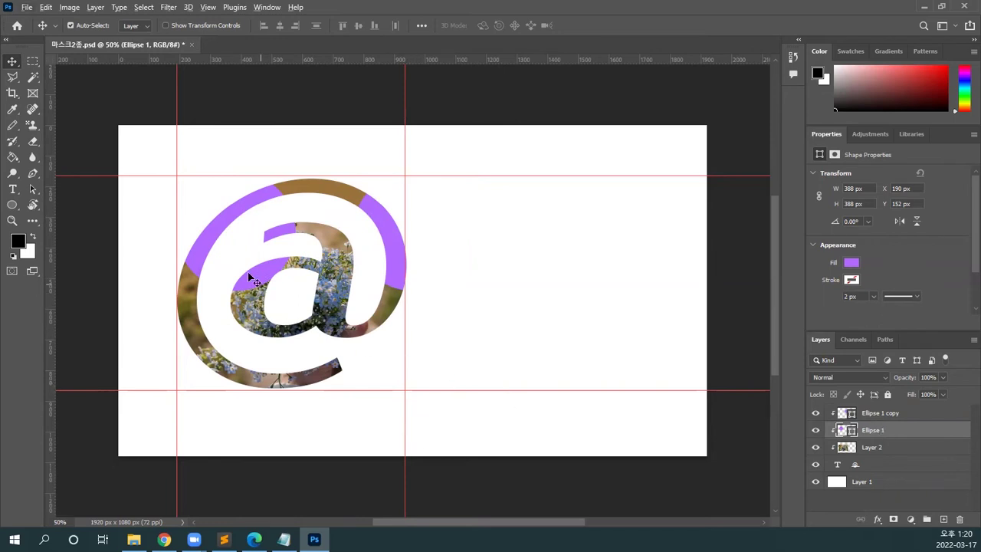
left_click_drag(204, 243, 204, 259)
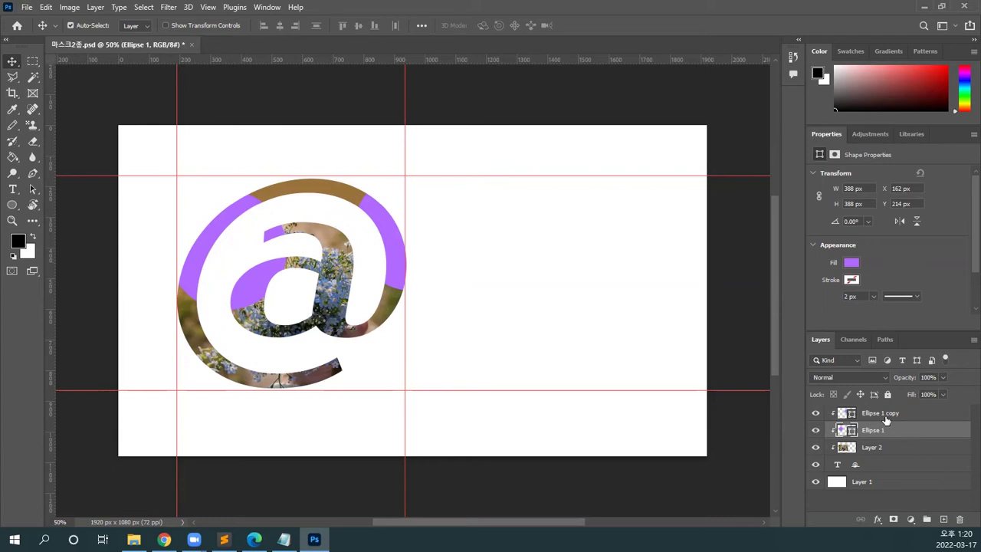
Try Multiply, then Darken, as Ellipse 1's blending mode.
left_click(842, 375)
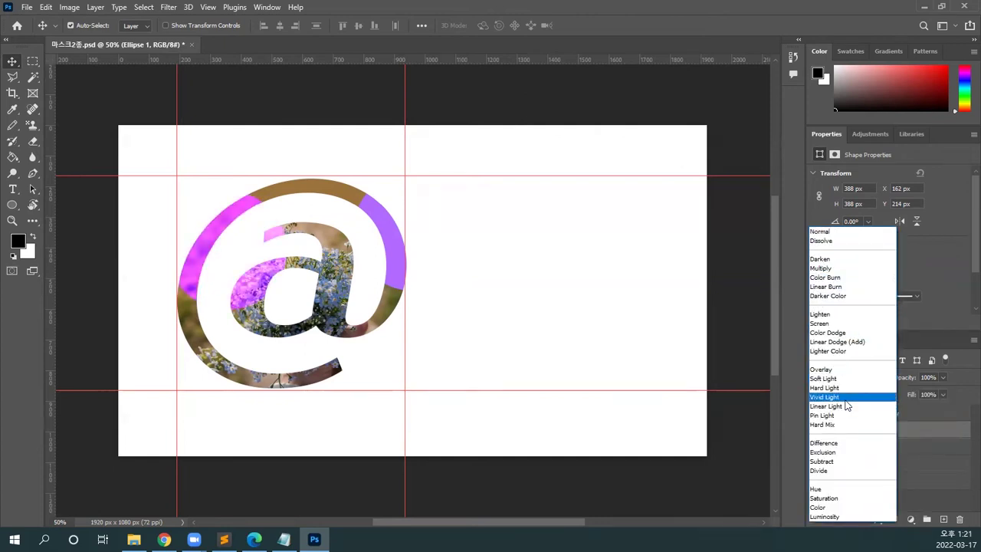
left_click(821, 269)
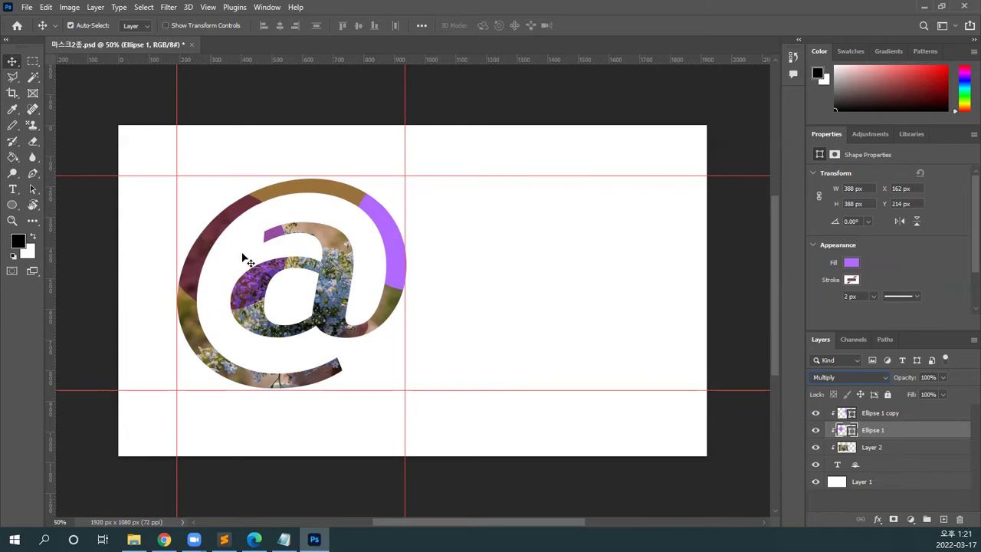
left_click(846, 377)
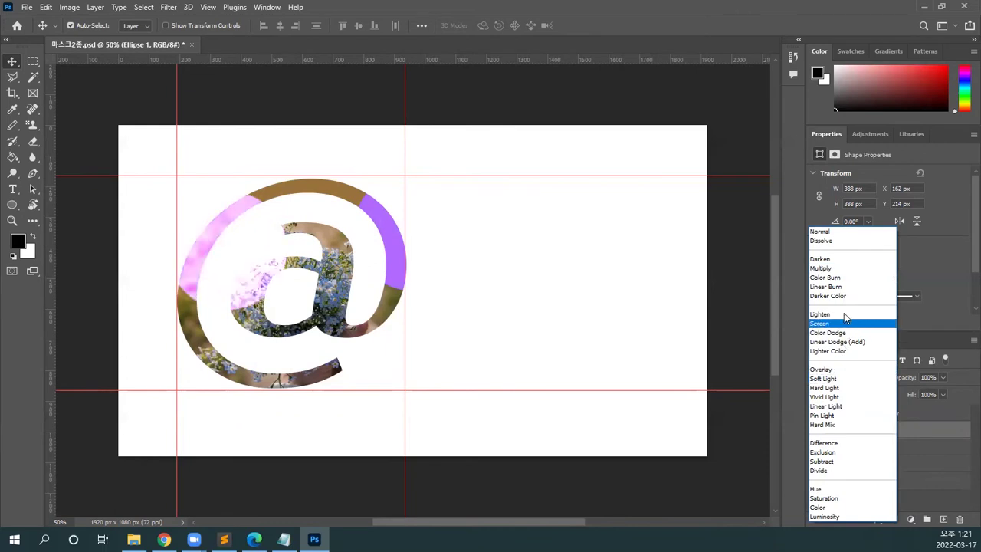
left_click(841, 260)
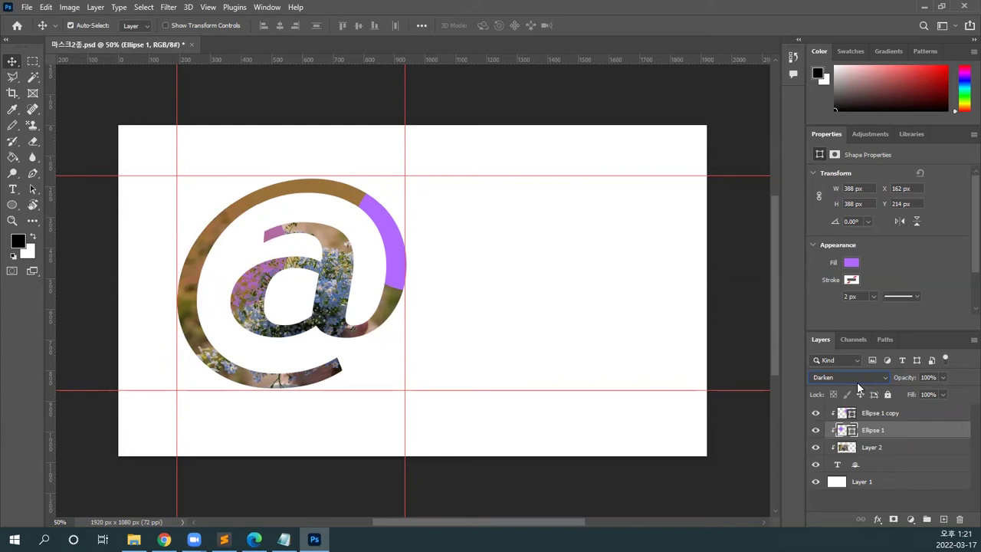
scroll(857, 382, "down", 1)
scroll(857, 382, "down", 1)
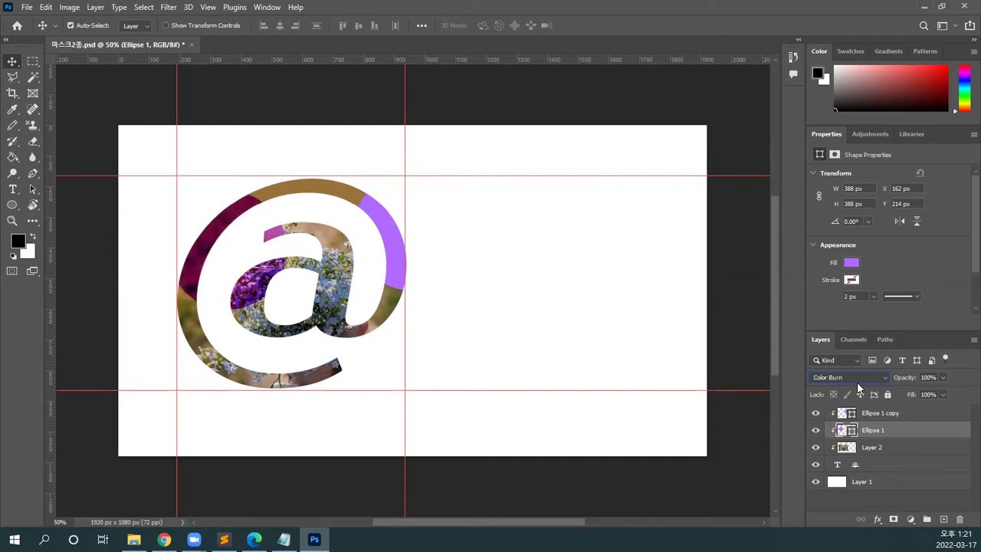
Cycle Ellipse 1 through neighbouring blend modes such as Screen, ending on Color.
key("alt+f")
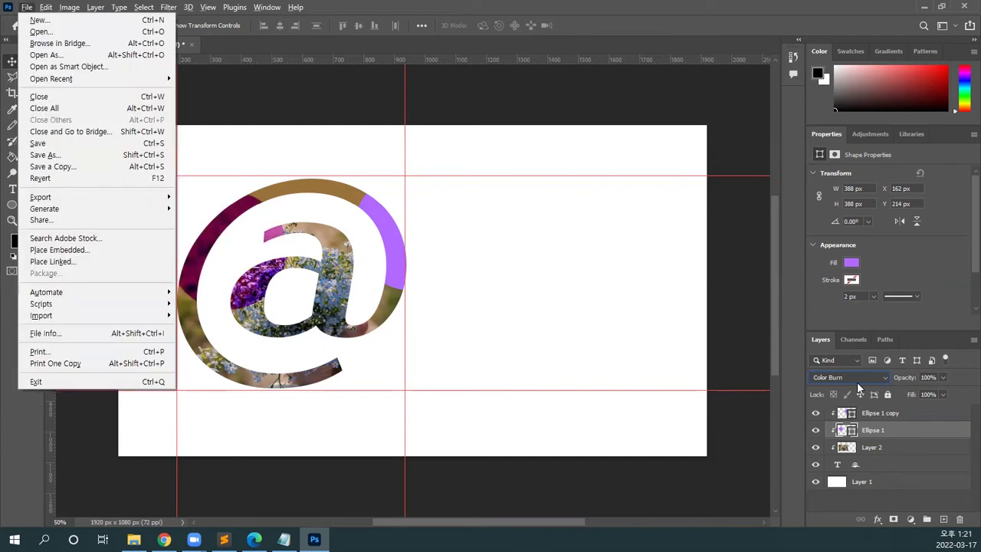
left_click(611, 10)
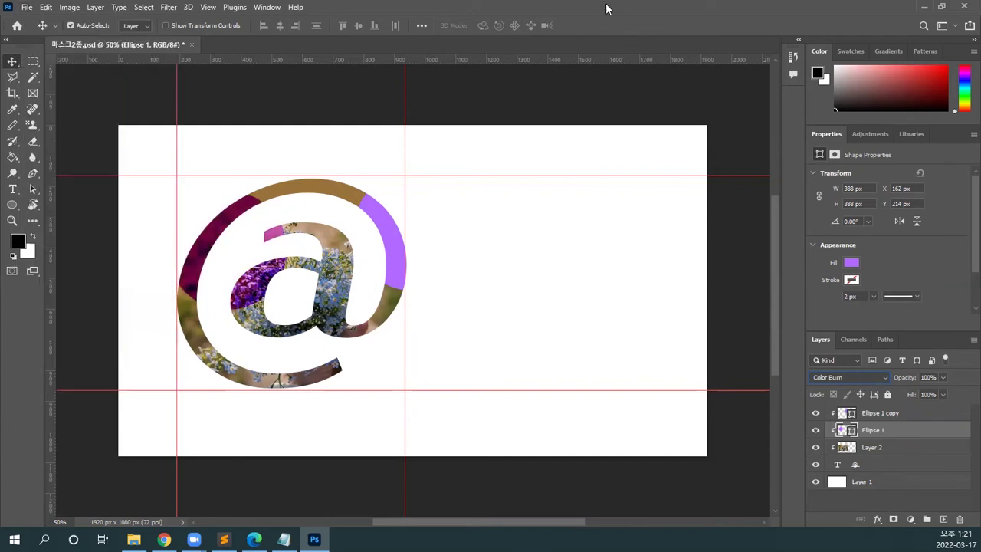
key("Down")
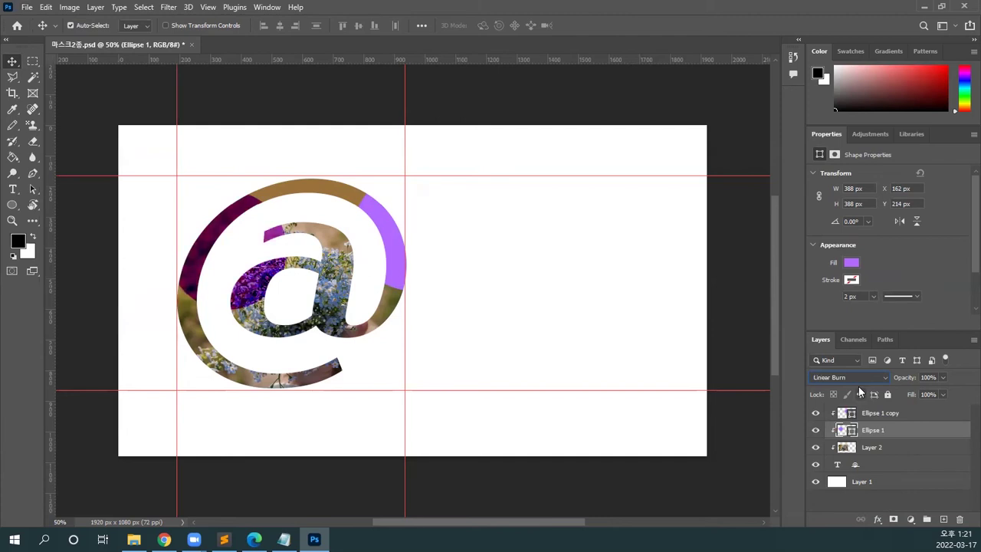
key("Down")
key("Down")
key("Down")
key("Down")
key("Up")
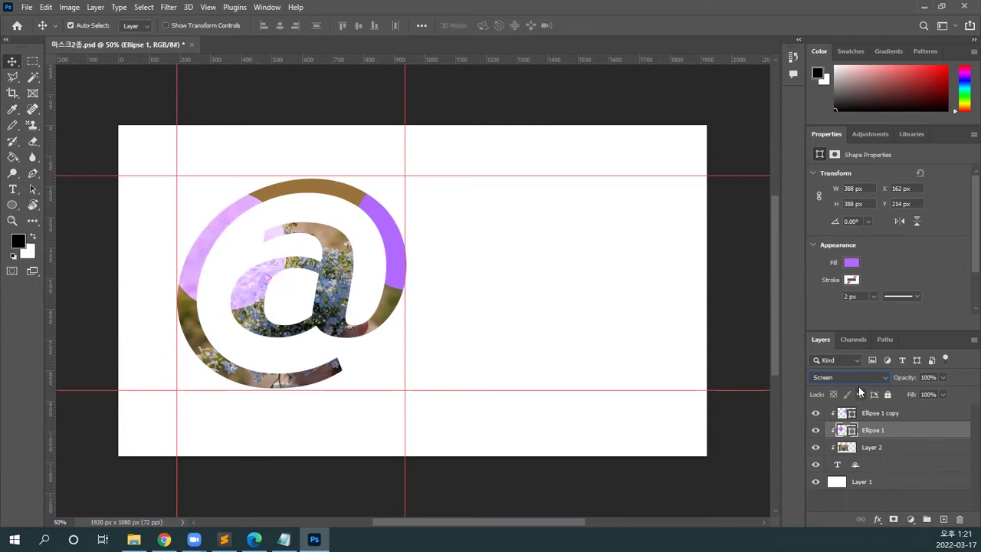
key("Down")
key("Down")
key("Down")
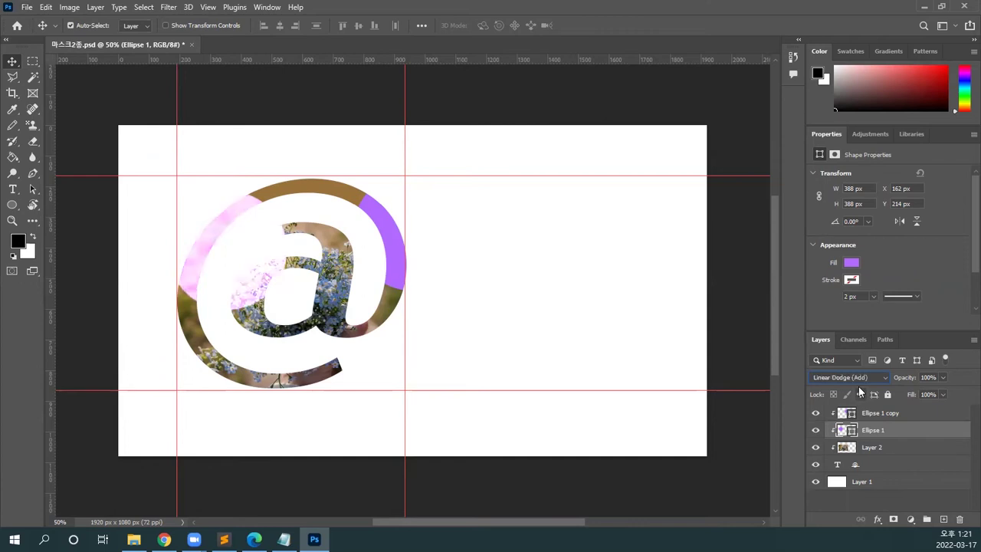
key("Down")
key("Down")
key("Down")
key("Down")
key("Down")
key("Down")
key("Down")
key("Down")
key("Down")
key("Down")
key("Down")
key("Down")
key("Down")
key("Down")
key("Down")
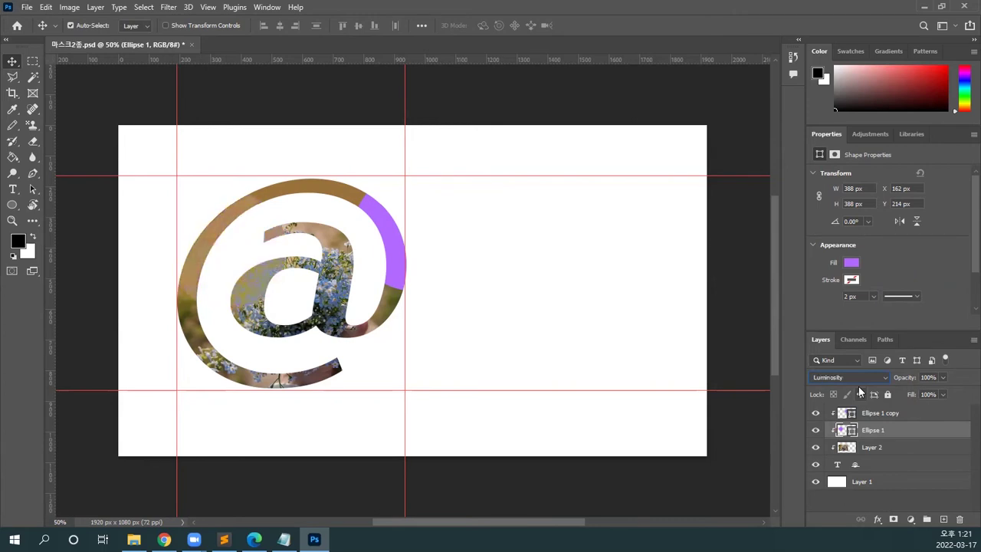
key("Up")
key("Up")
key("Up")
key("Up")
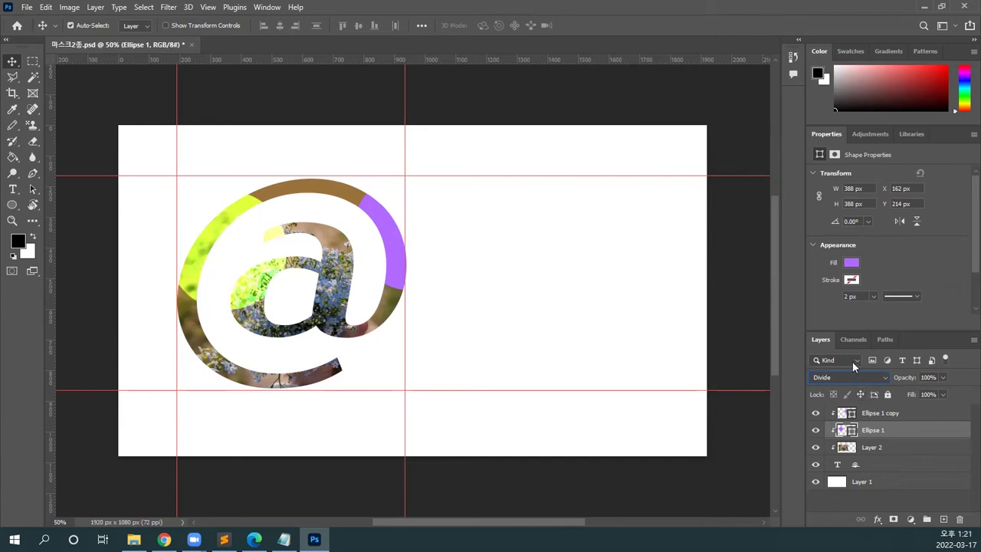
Settle Ellipse 1 on Multiply, nudge it down on the @, and select Ellipse 1 copy.
left_click(849, 376)
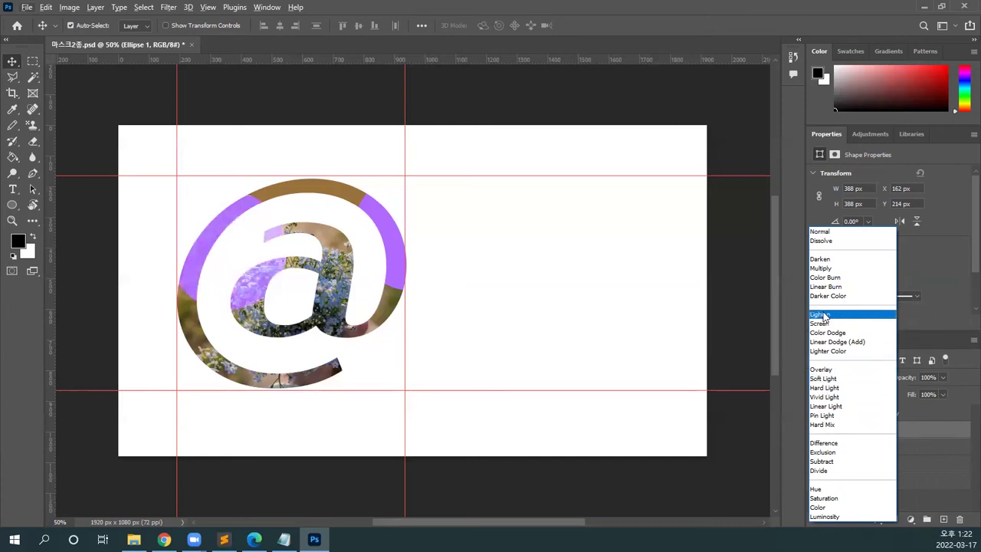
left_click(820, 269)
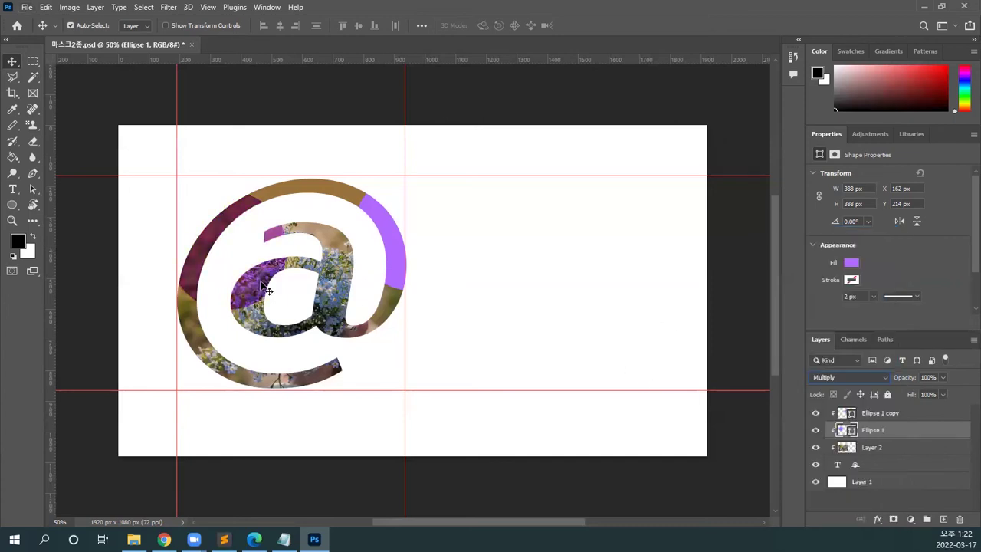
left_click_drag(221, 233, 206, 255)
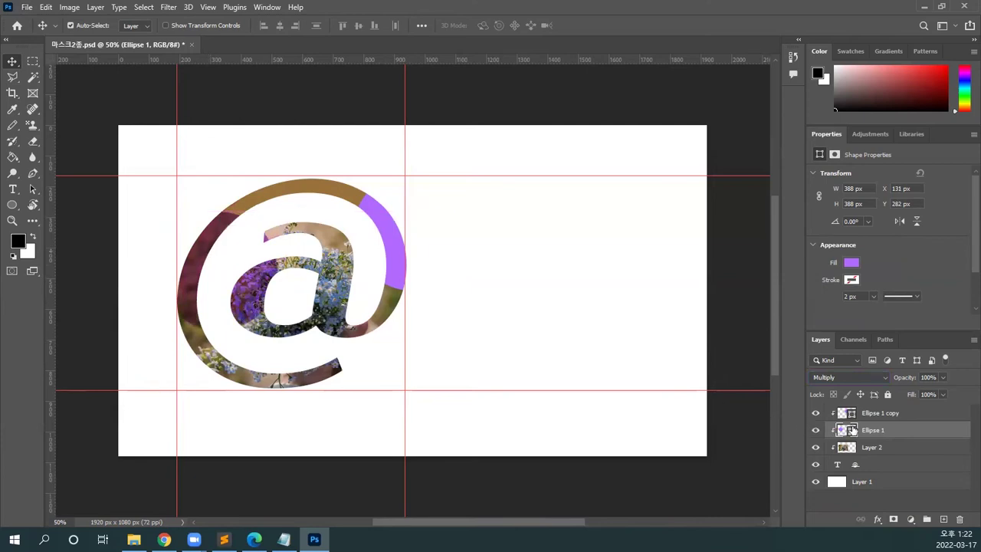
left_click(901, 415)
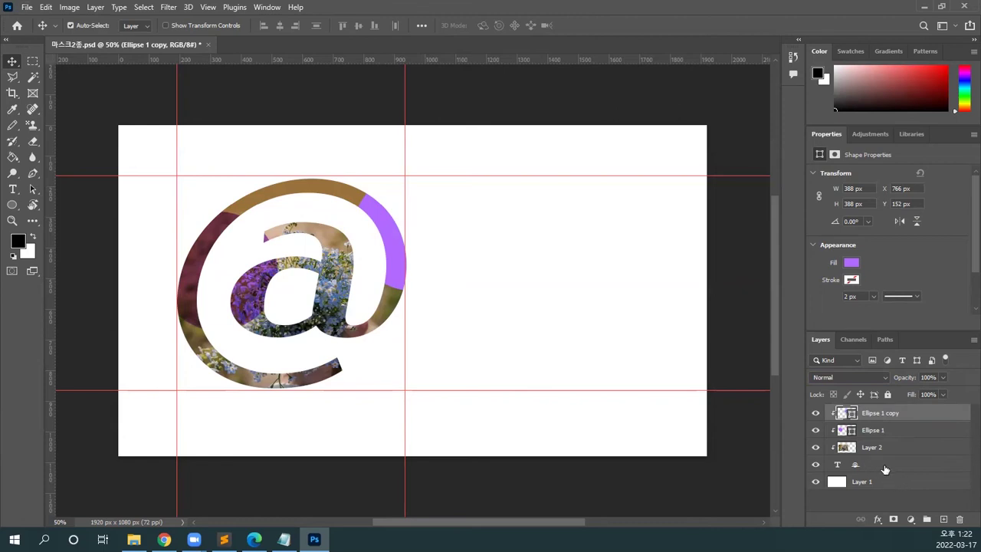
Select the @ text layer and bring up its fx layer-style list.
left_click(864, 466)
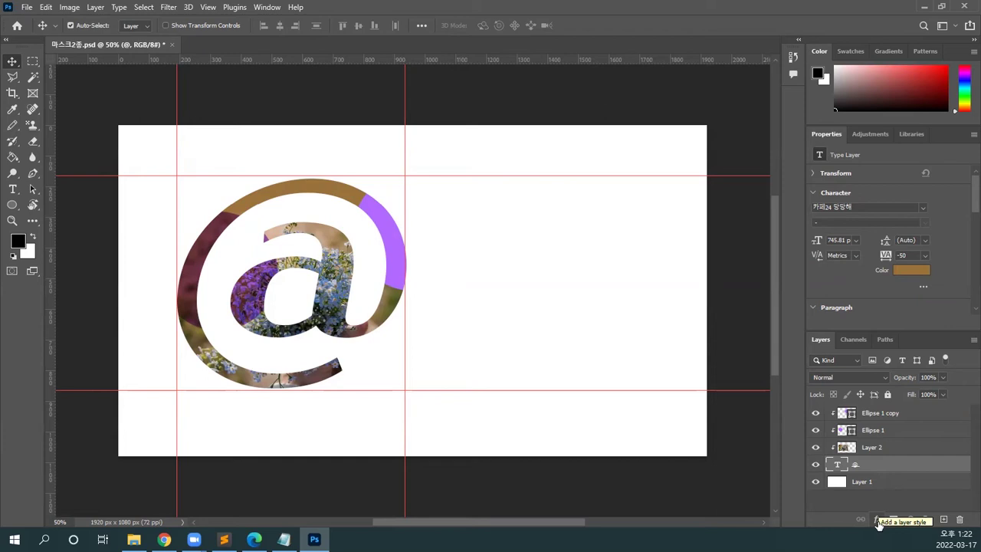
left_click(879, 524)
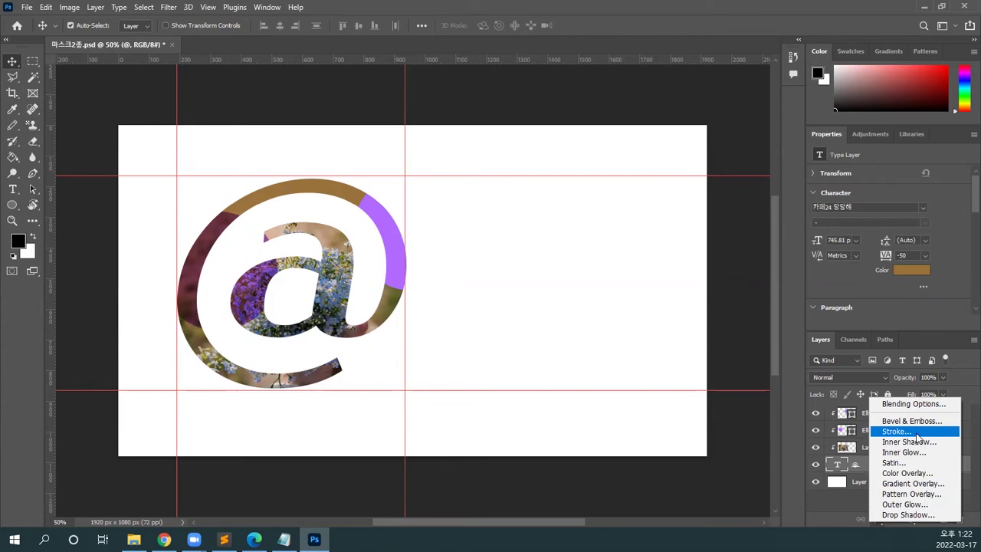
Add a Stroke to the @ at 27 px, positioned Outside.
left_click(918, 432)
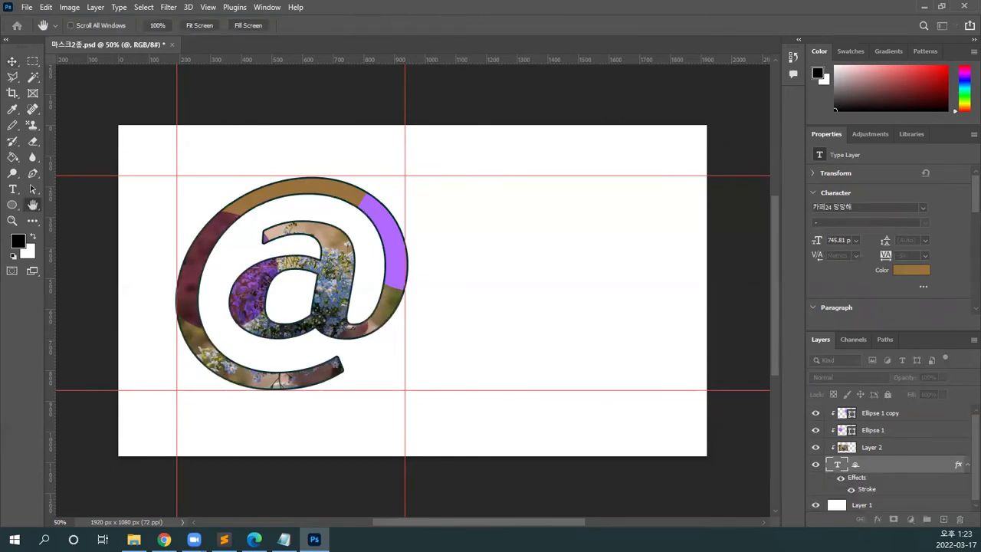
left_click_drag(652, 161, 690, 126)
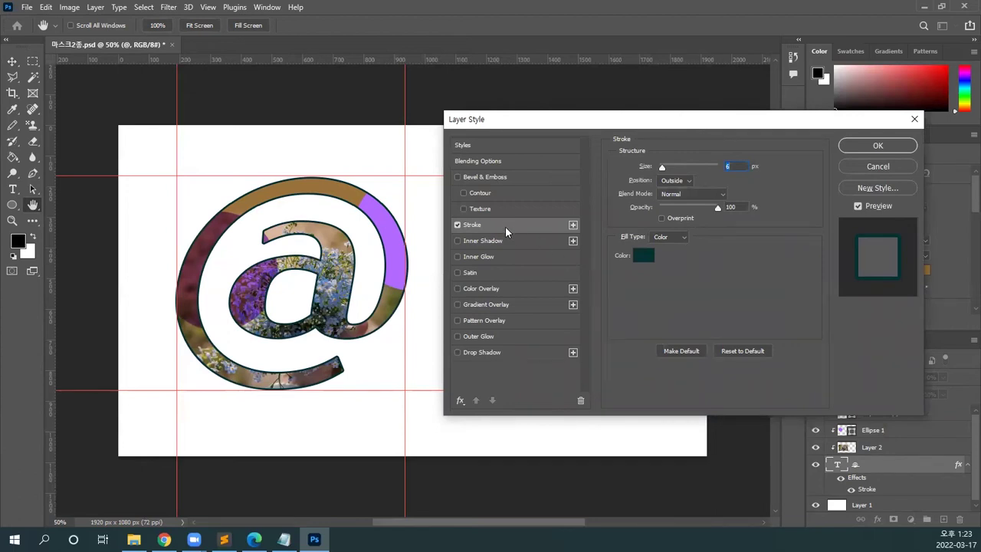
left_click_drag(666, 167, 675, 167)
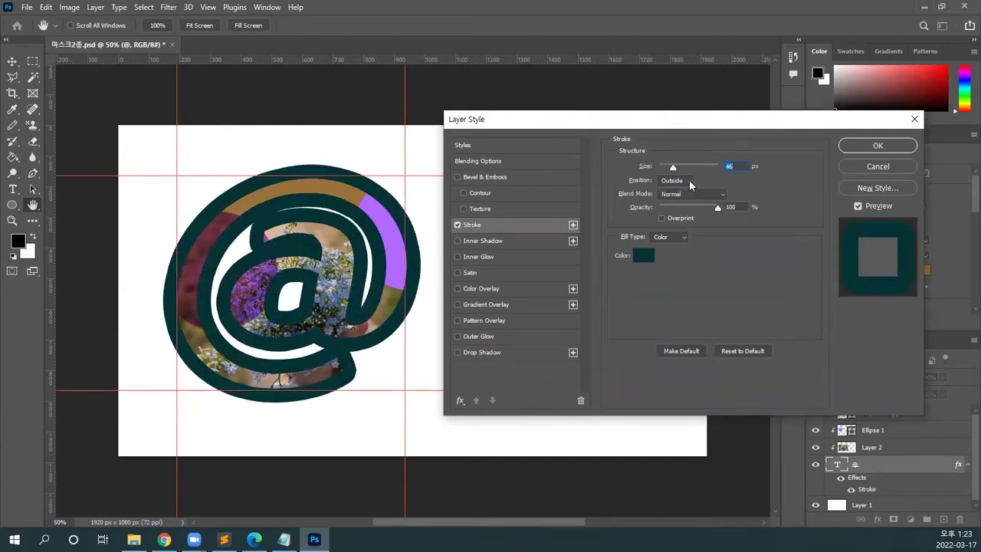
left_click(689, 181)
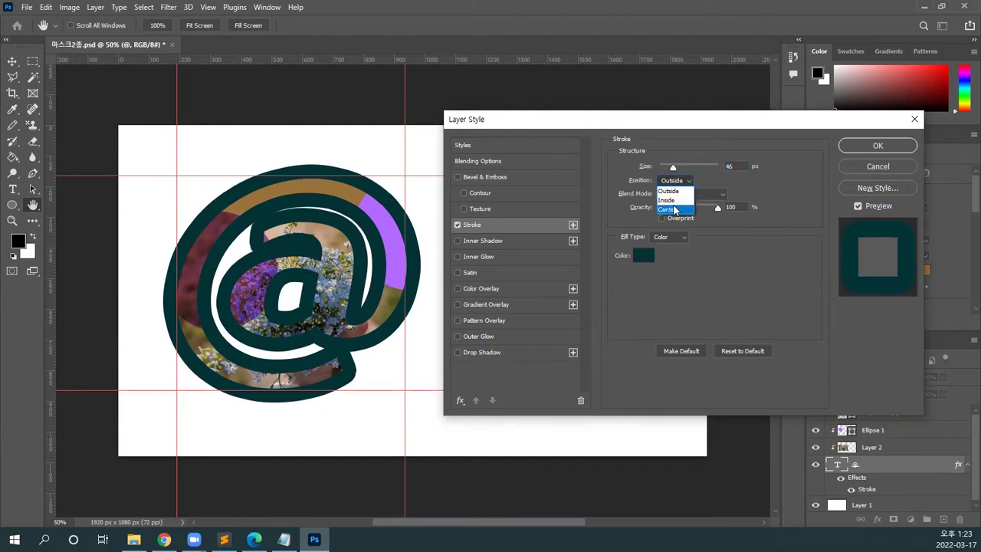
left_click(669, 191)
mouse_move(674, 170)
left_mouse_down()
mouse_move(666, 167)
mouse_move(689, 165)
mouse_move(669, 171)
left_mouse_up()
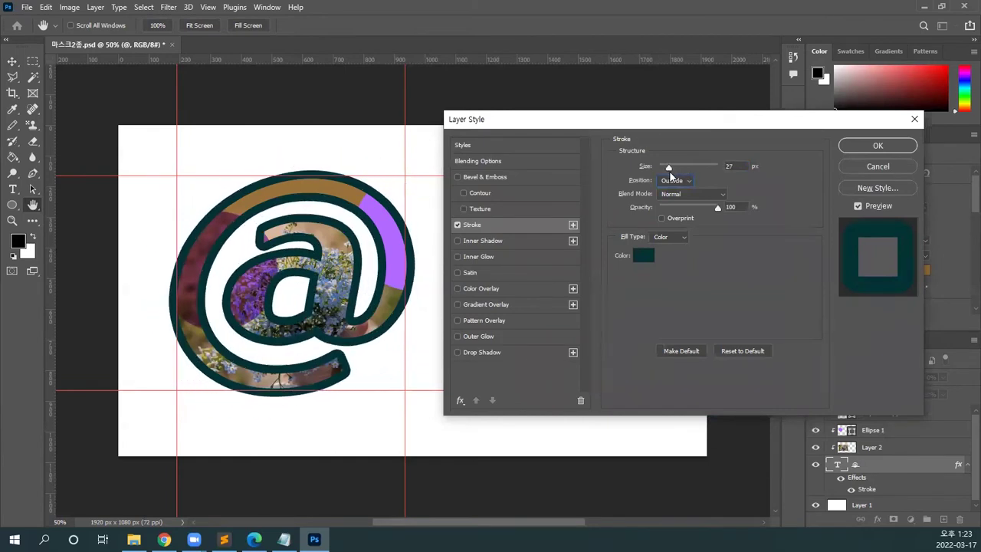
Try a light cyan stroke colour, then switch the stroke Fill Type to Gradient.
left_click(641, 257)
mouse_move(344, 240)
left_mouse_down()
mouse_move(316, 218)
mouse_move(383, 222)
left_mouse_up()
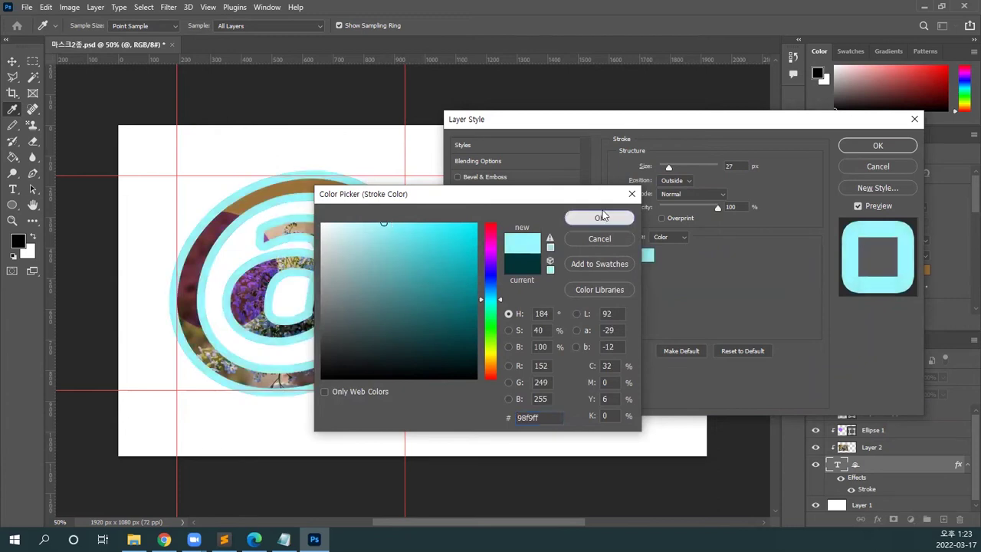
left_click(602, 216)
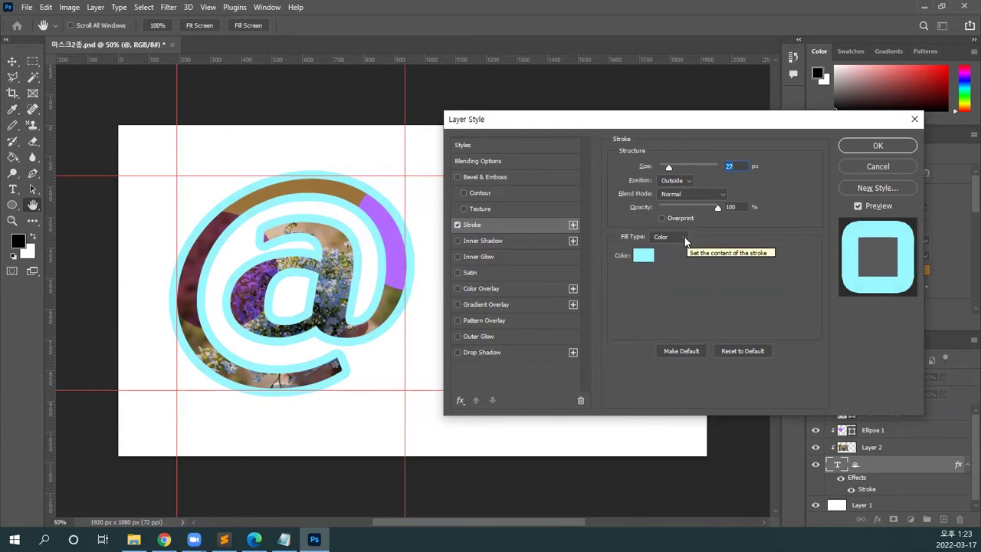
left_click(686, 240)
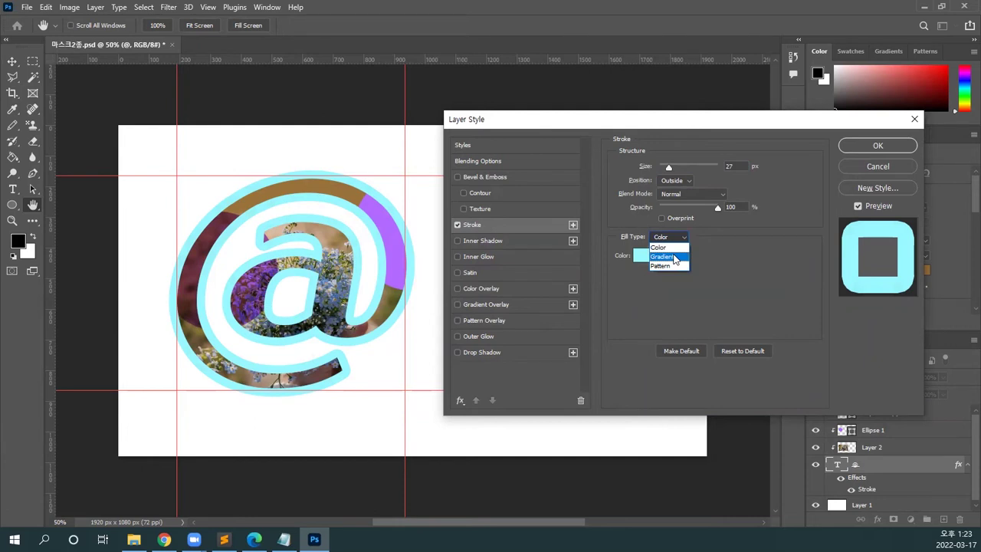
left_click(663, 257)
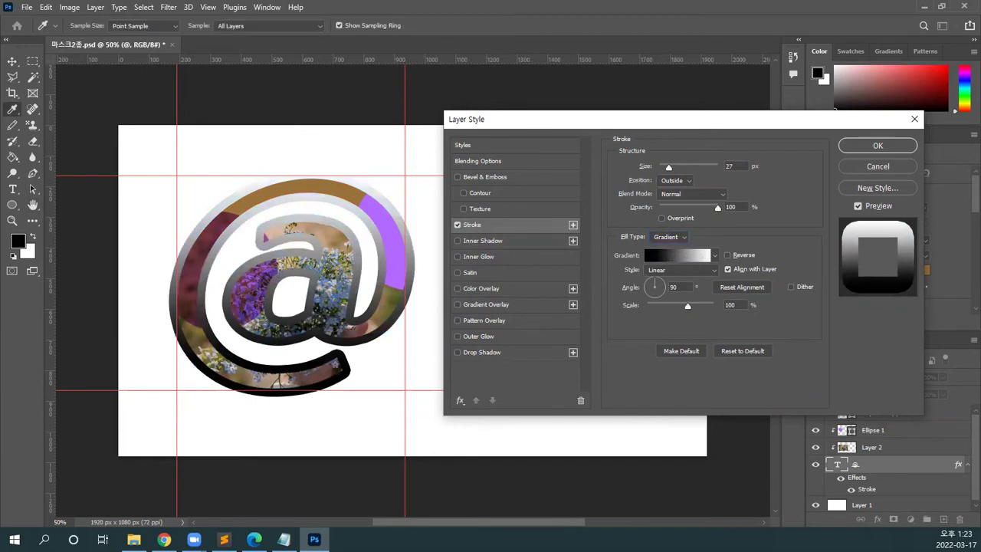
Apply the Blue_05 preset from the Blues group to the stroke gradient.
left_click(677, 255)
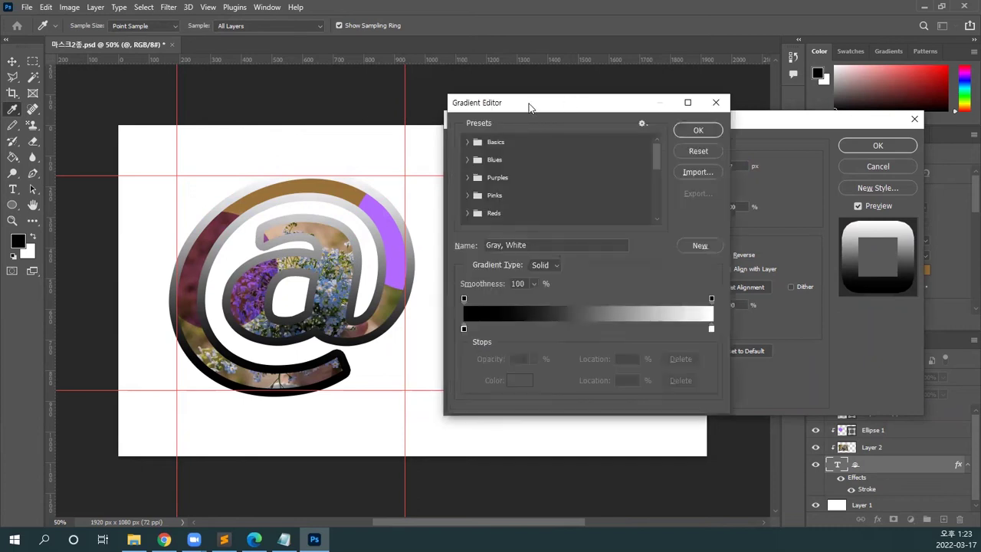
left_click(465, 142)
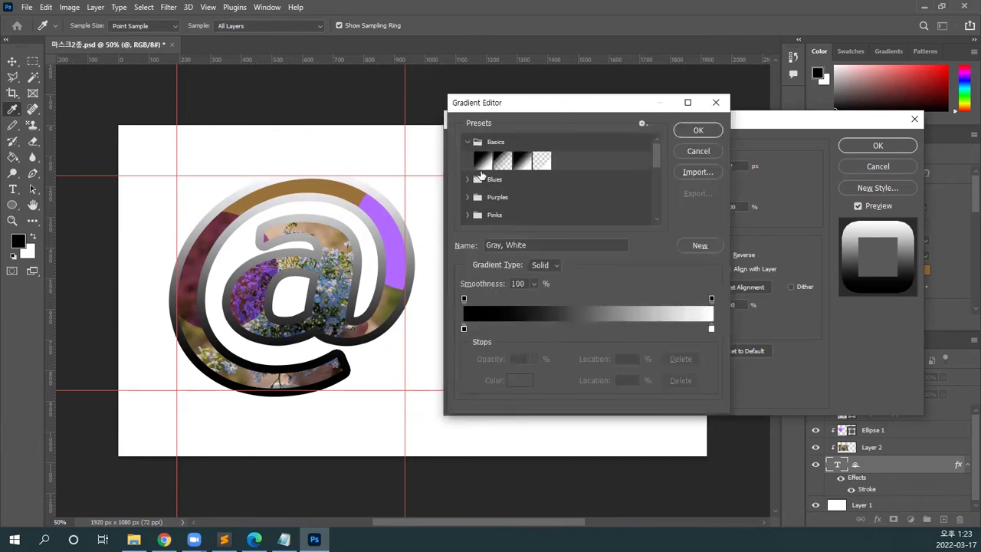
left_click(466, 179)
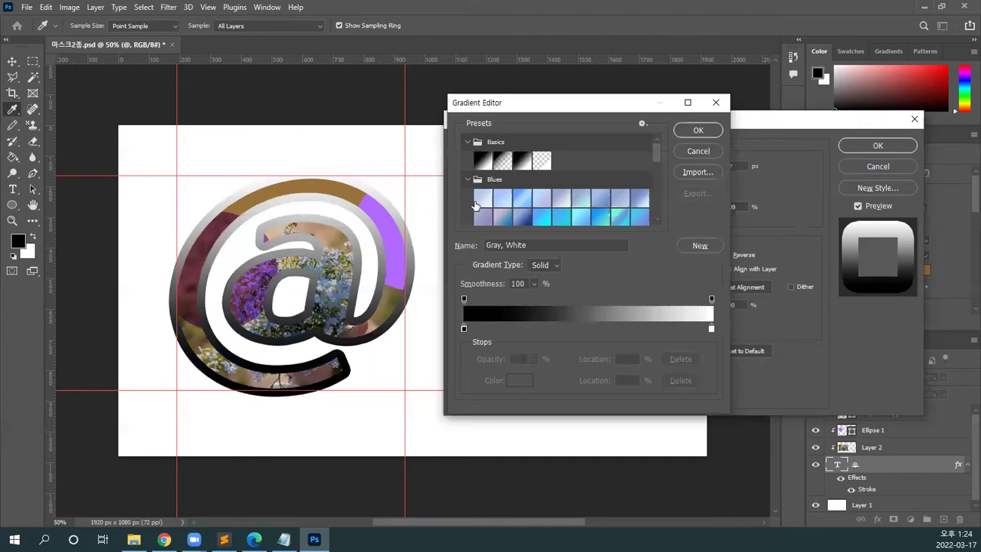
left_click(518, 201)
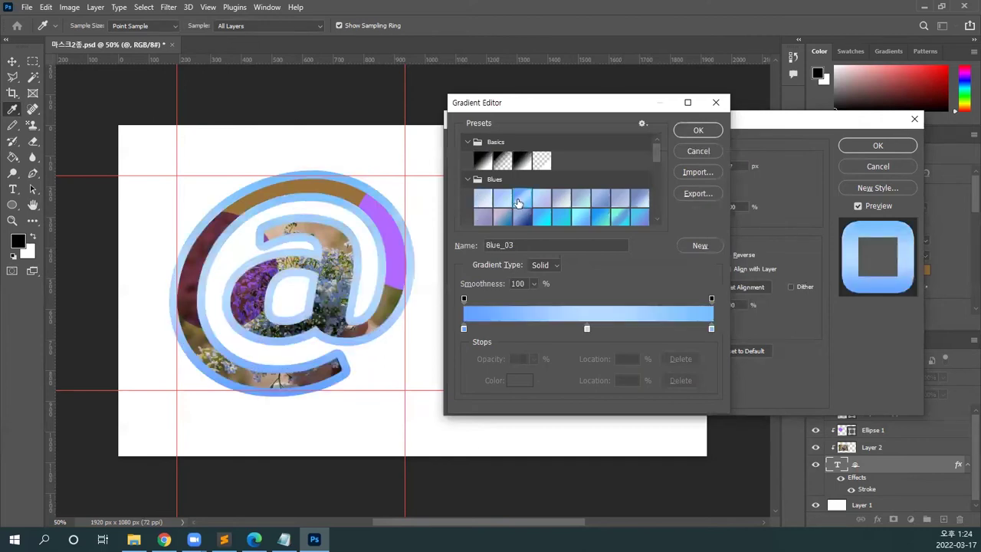
left_click(564, 201)
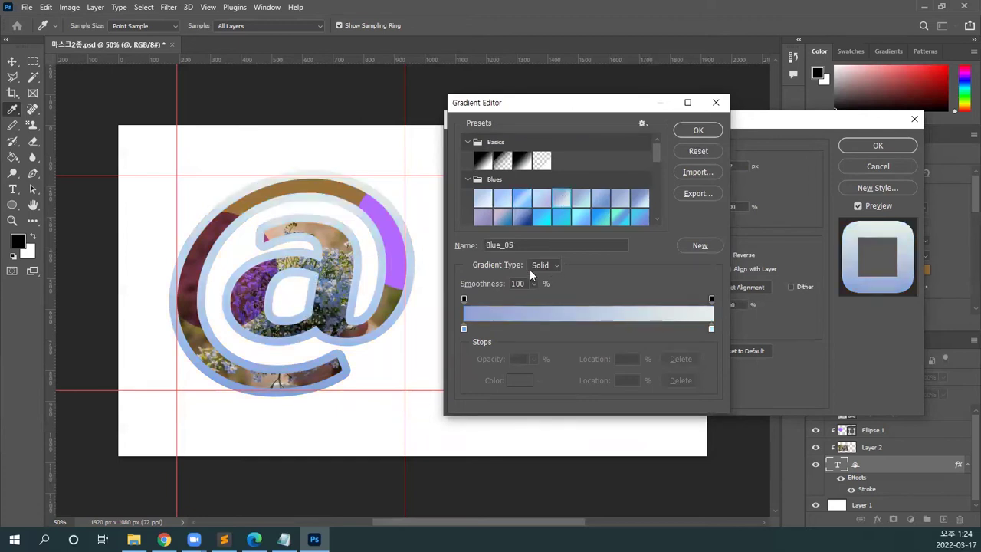
Recolour the gradient's left stop to a light peach, eac3a4.
left_click(463, 330)
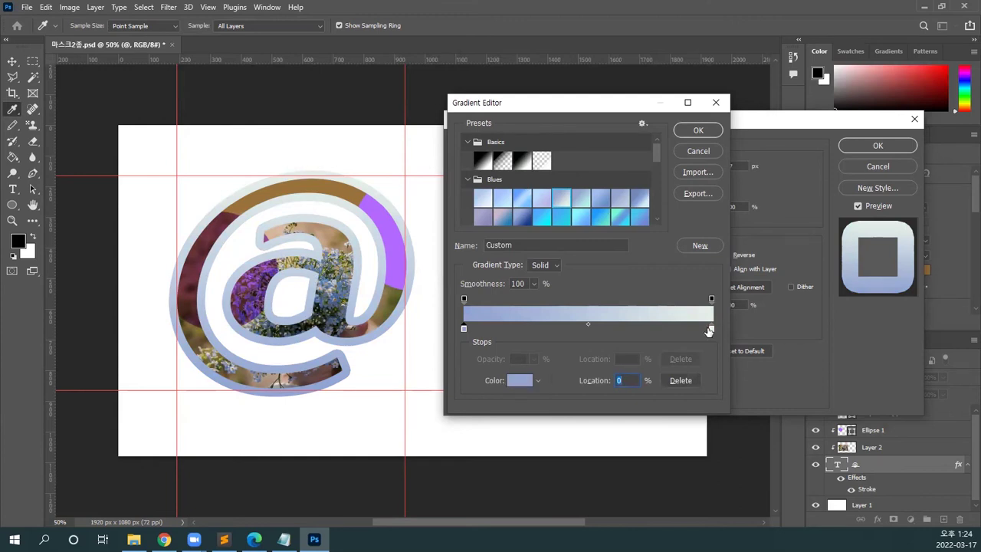
left_click(711, 330)
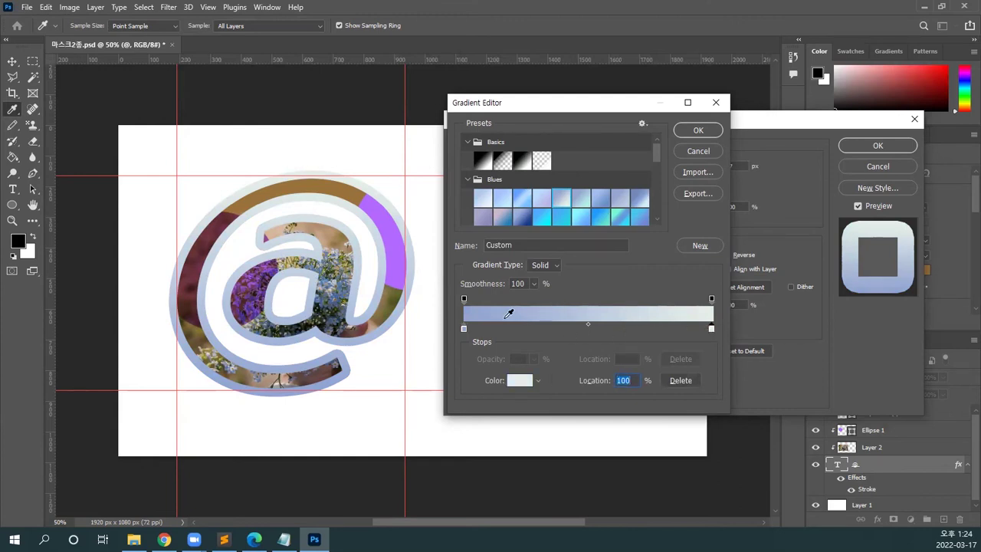
left_click(464, 329)
left_click(518, 380)
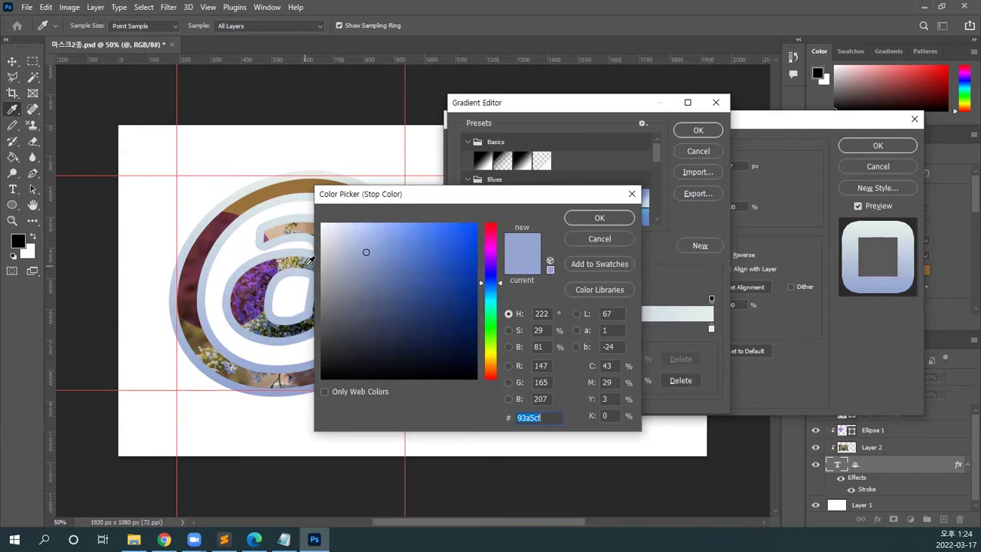
left_click(307, 265)
left_click(387, 249)
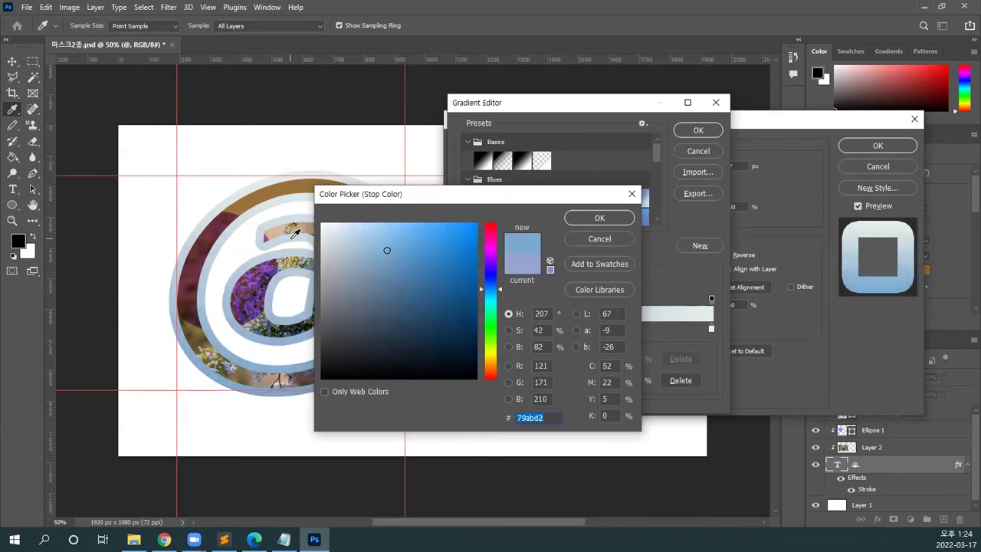
left_click(282, 229)
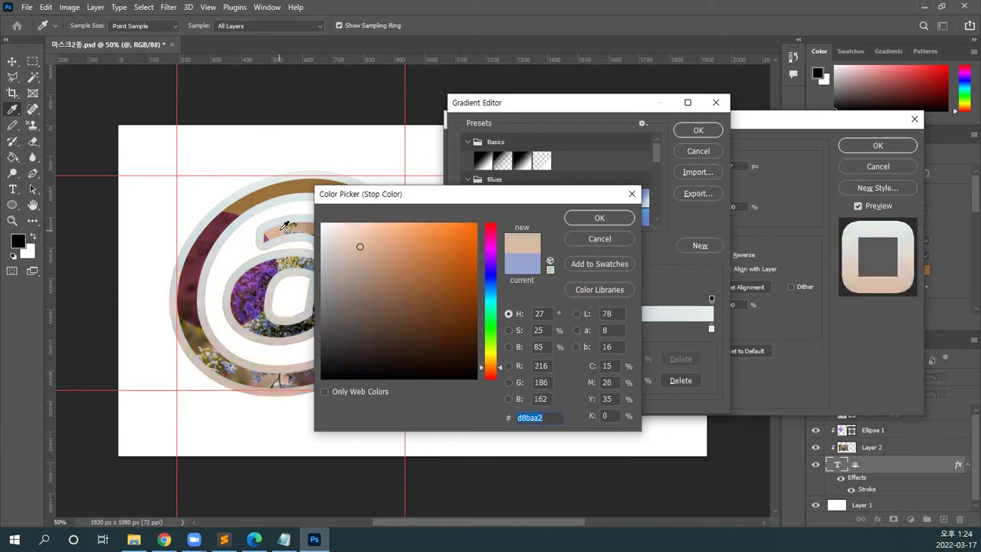
left_click(368, 234)
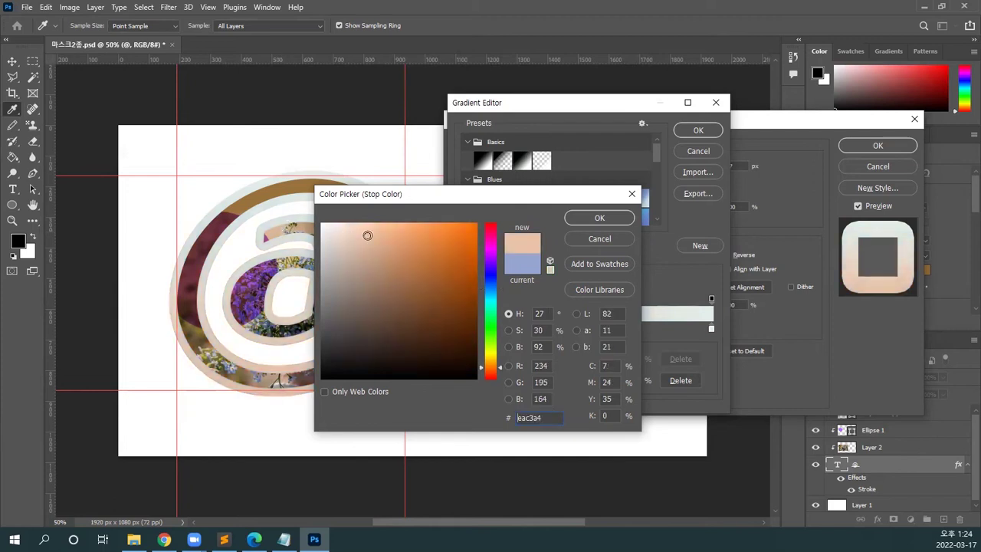
left_click(577, 218)
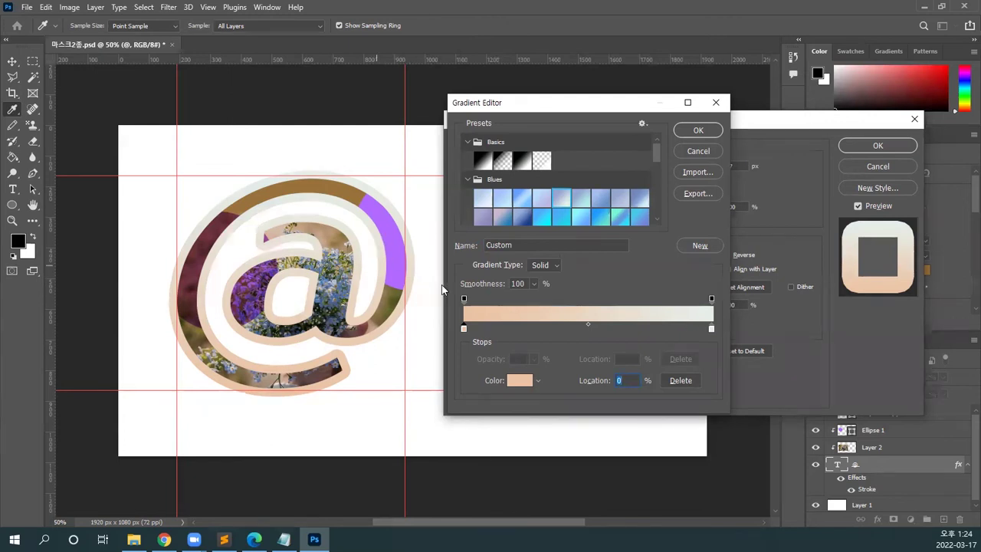
Save the peach-to-white gradient as a new preset and confirm it.
key("alt")
left_click(690, 245)
mouse_move(582, 199)
left_mouse_down()
mouse_move(570, 157)
mouse_move(576, 163)
left_mouse_up()
scroll(654, 154, "down", 1)
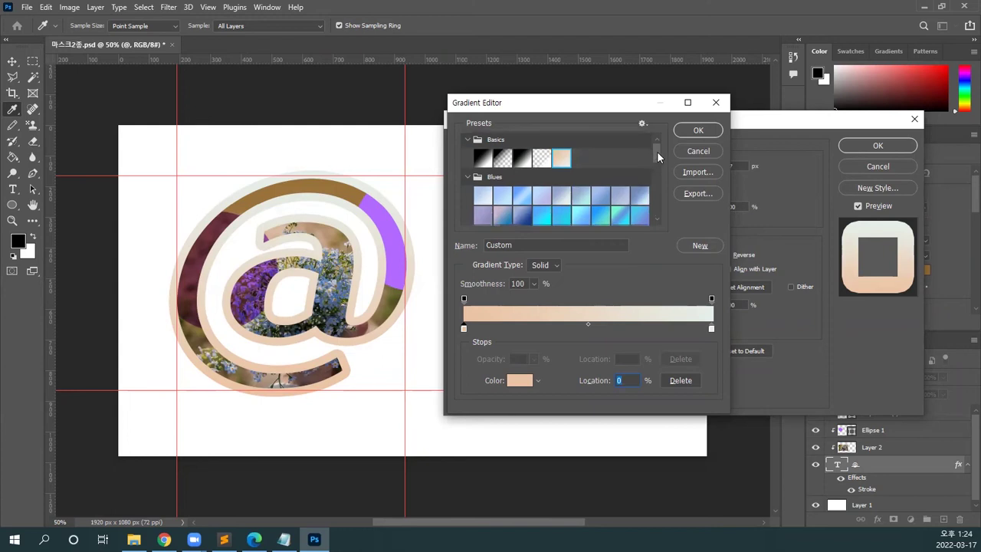
left_click(693, 132)
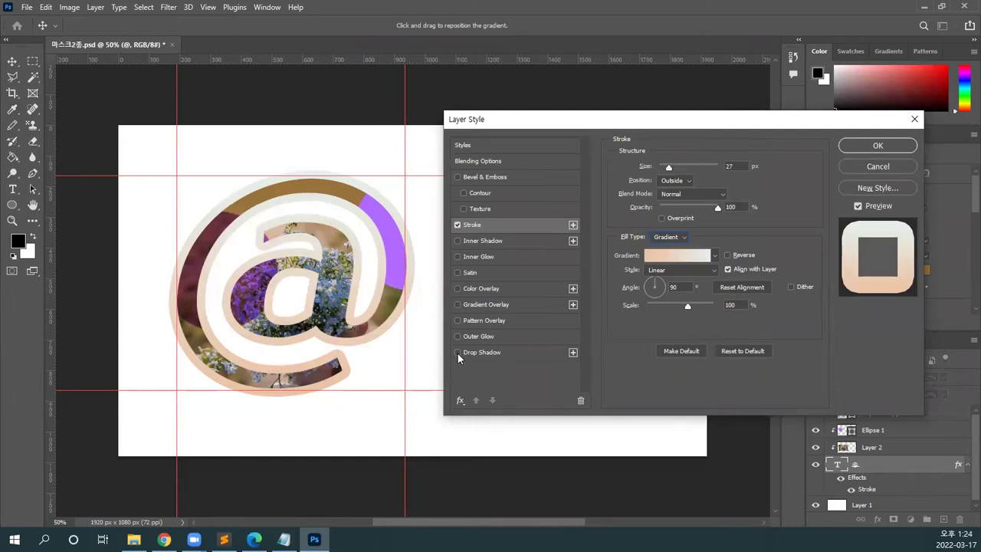
Add a default drop shadow to the @, offset down-right to 46 px.
left_click(458, 352)
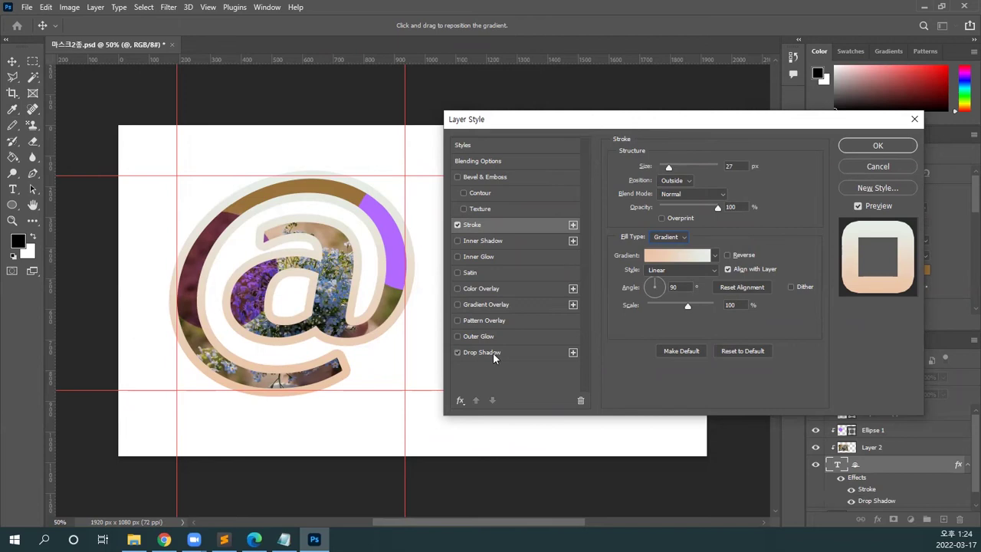
left_click(493, 353)
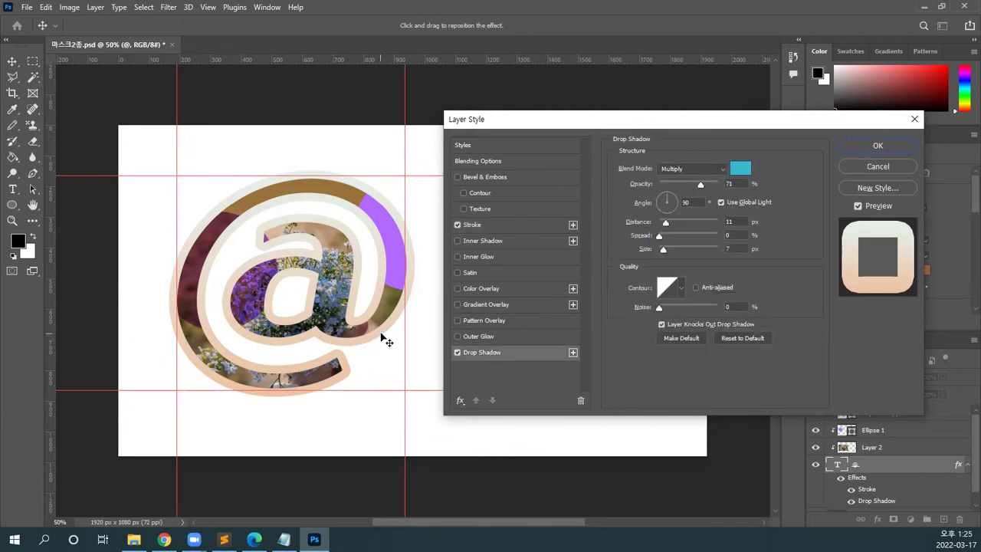
left_click_drag(380, 337, 396, 350)
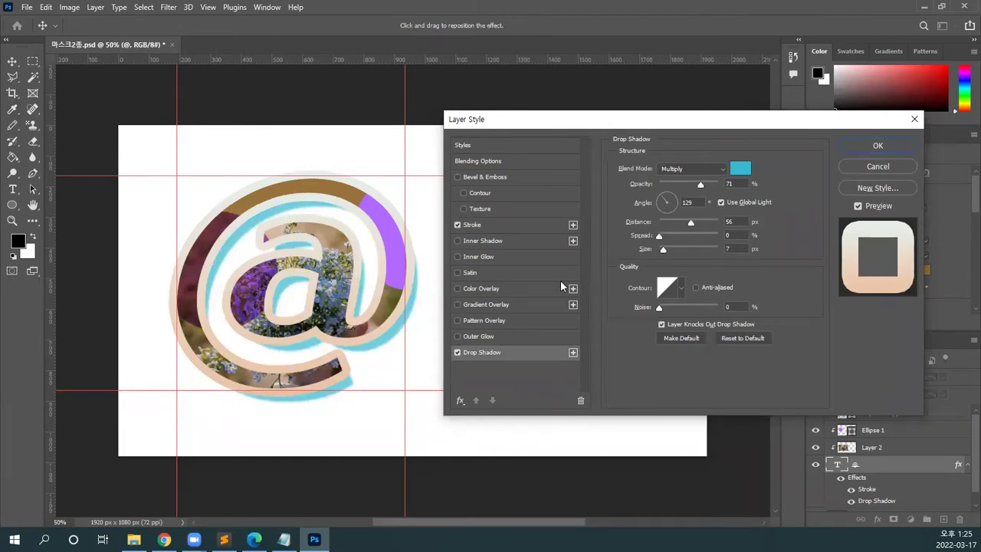
left_click(749, 341)
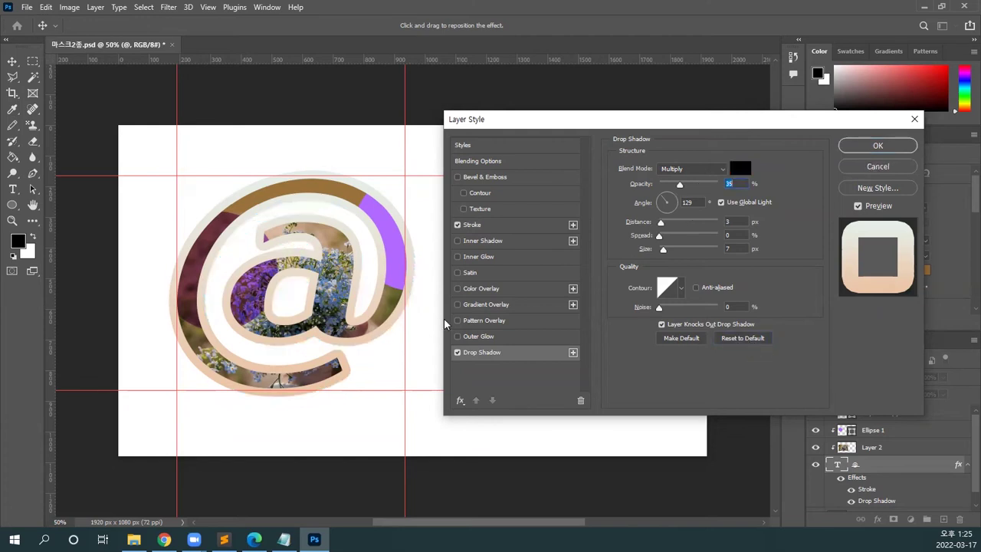
left_click_drag(375, 340, 377, 346)
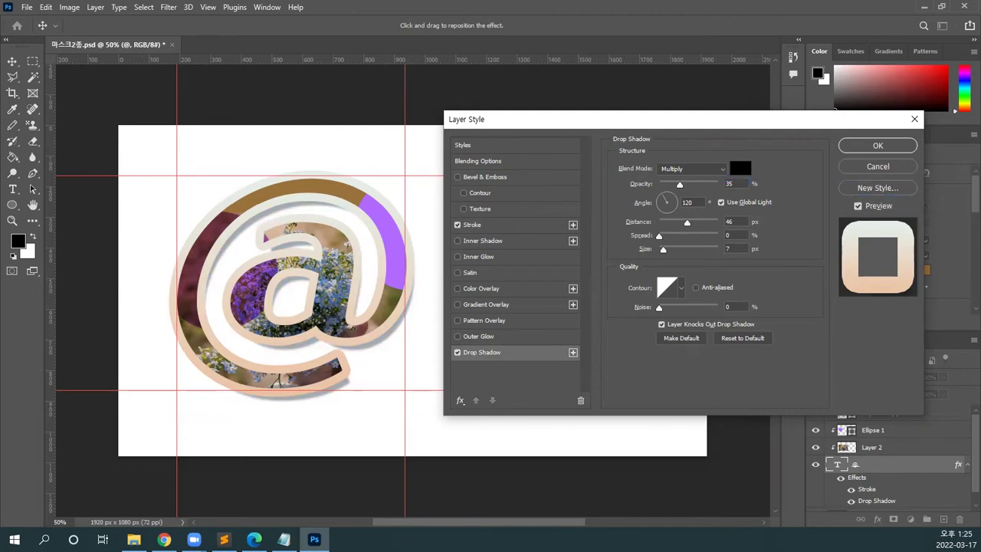
Save the effects as new style Style 12 and close Layer Style.
left_click(878, 188)
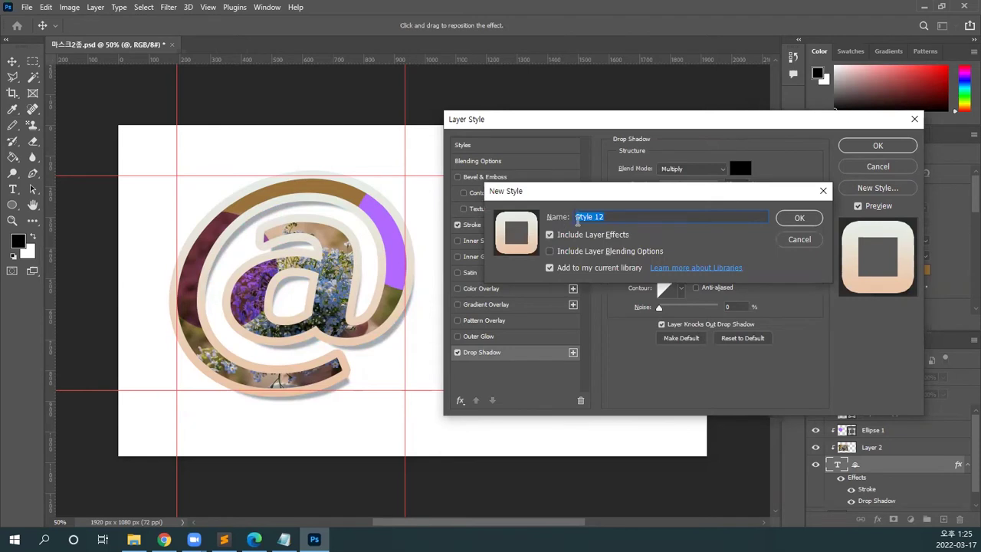
left_click(804, 219)
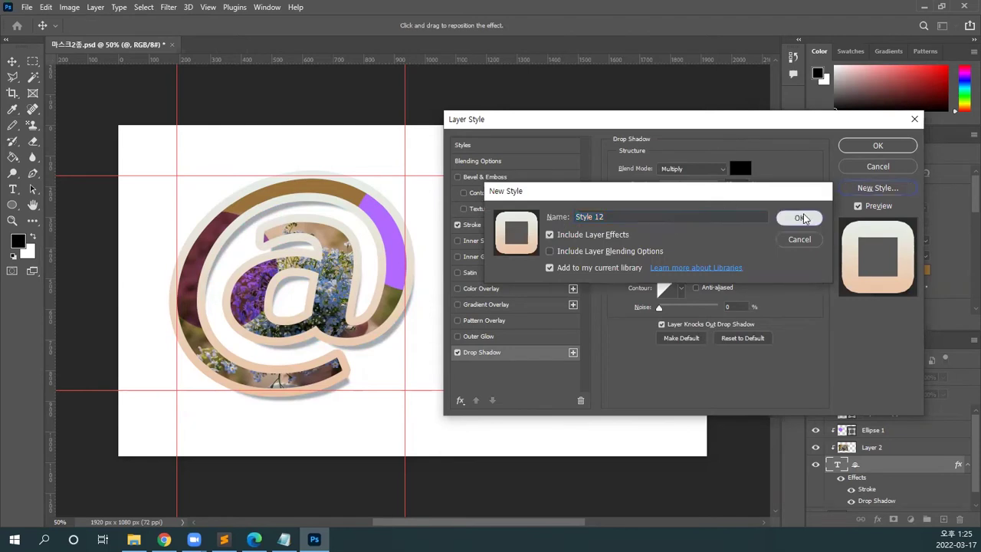
left_click(866, 149)
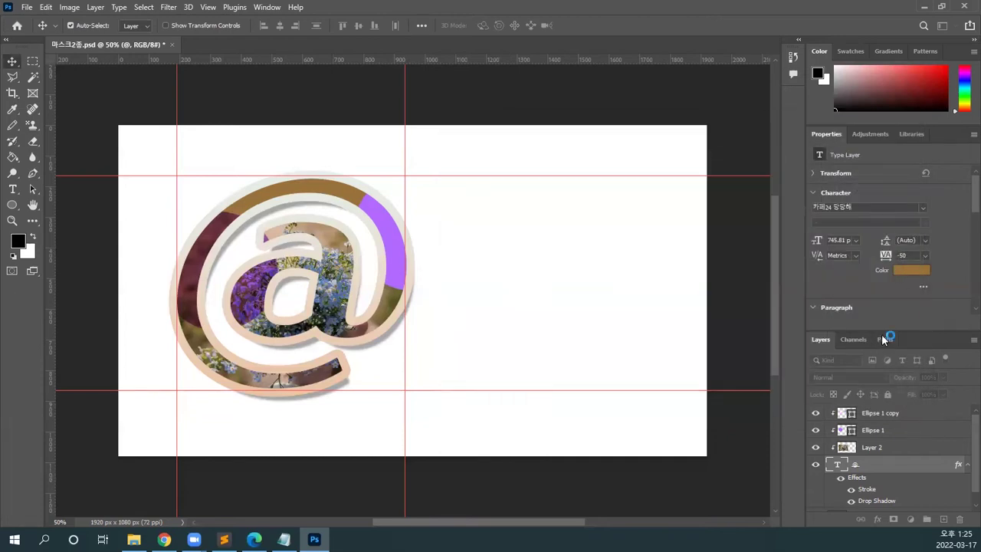
Select Ellipse 1 copy, Ellipse 1, Layer 2 and the @ text layer together.
key("Tab")
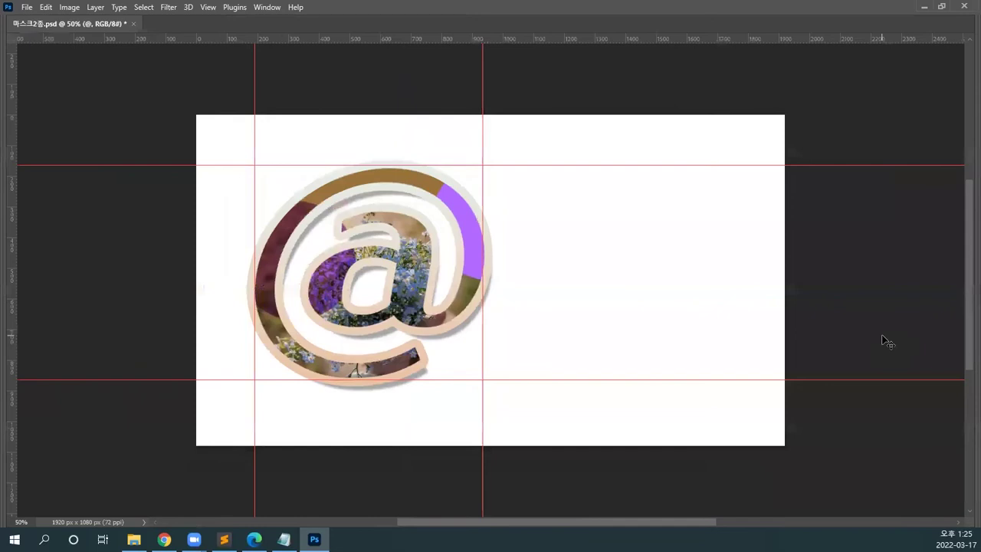
key("F7")
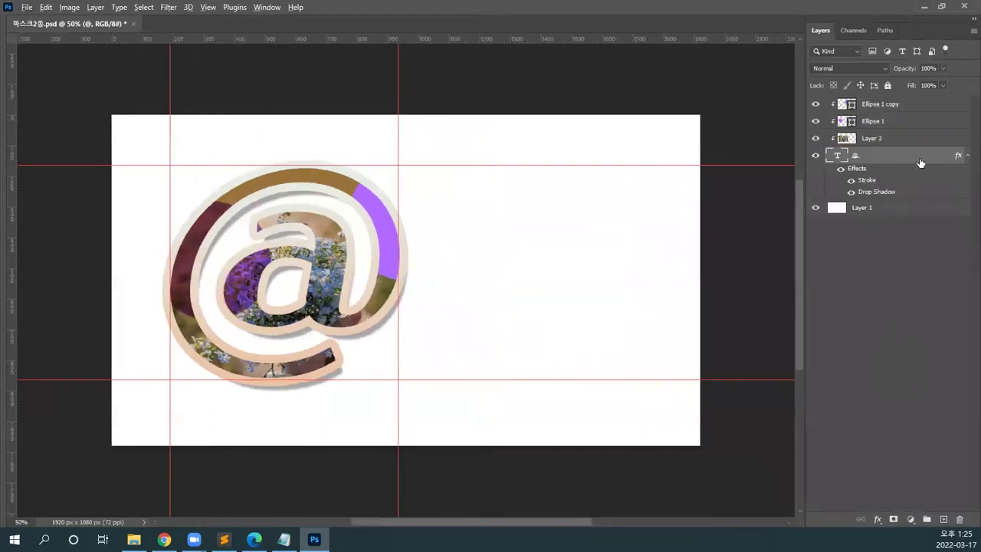
left_click(967, 155)
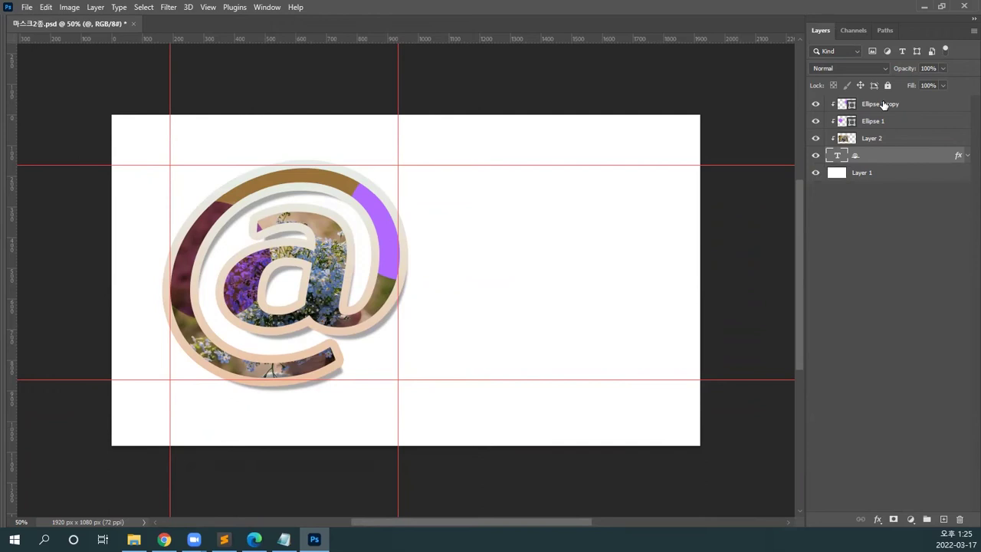
left_click(883, 105, "shift")
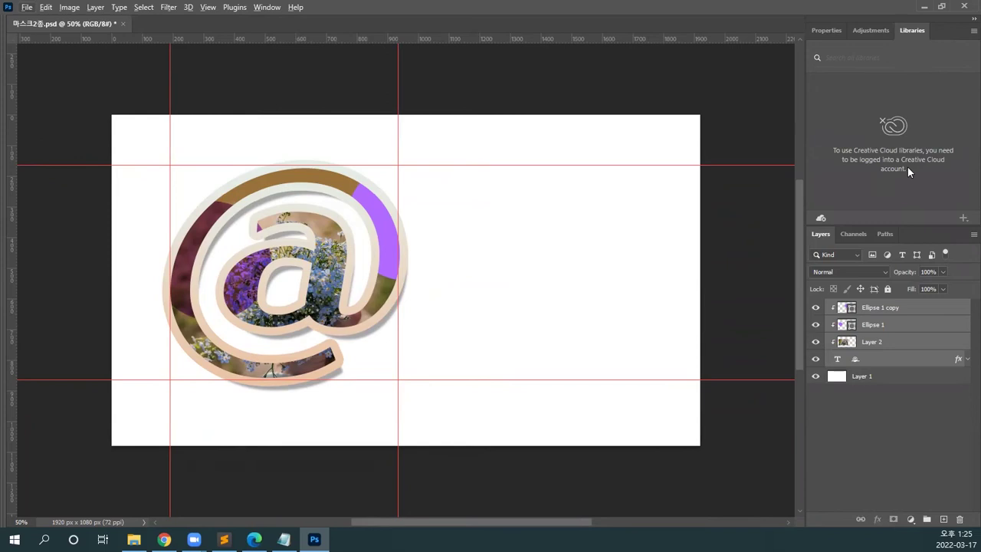
left_click(886, 311)
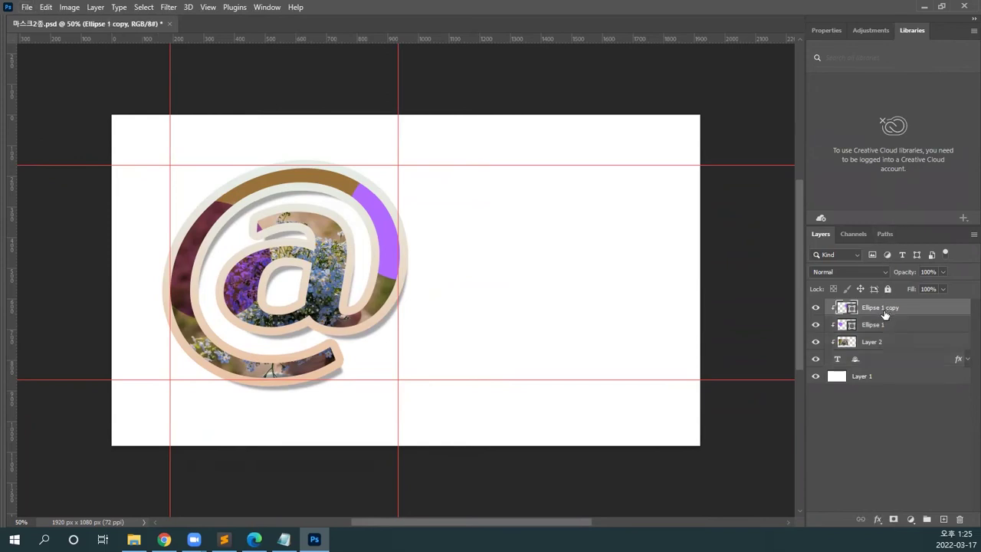
left_click(883, 361, "shift")
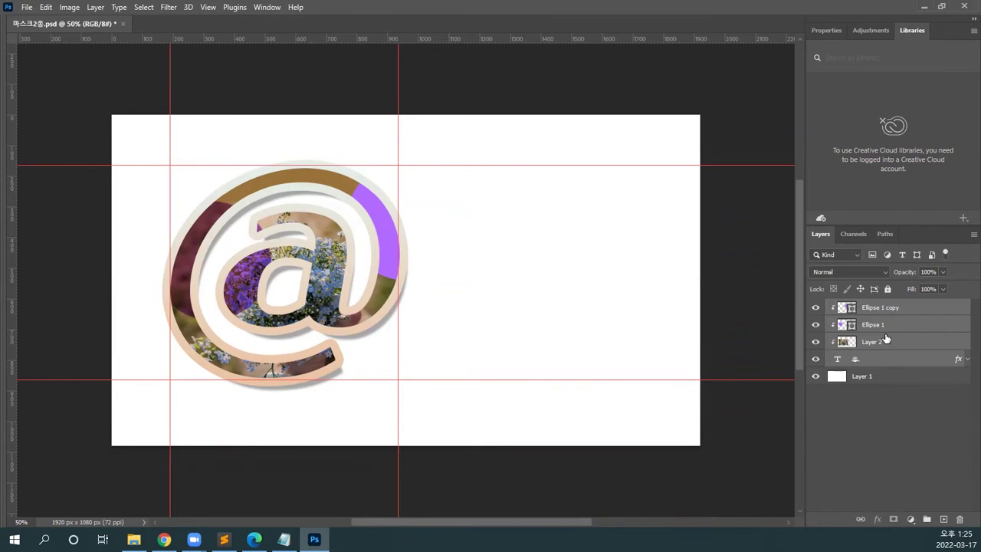
Group the four layers as '@' and toggle the group's visibility to preview.
key("ctrl+g")
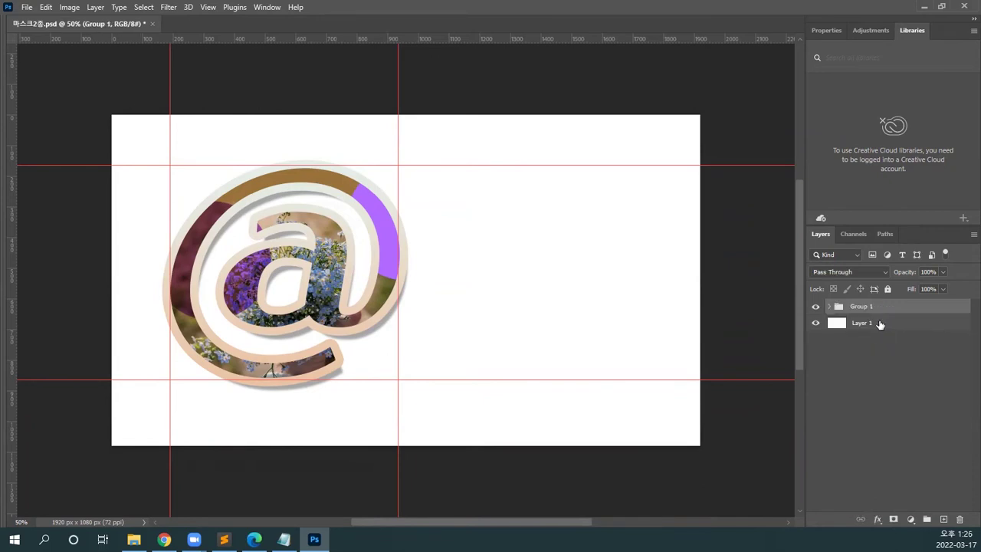
double_click(860, 307)
type("@")
key("Return")
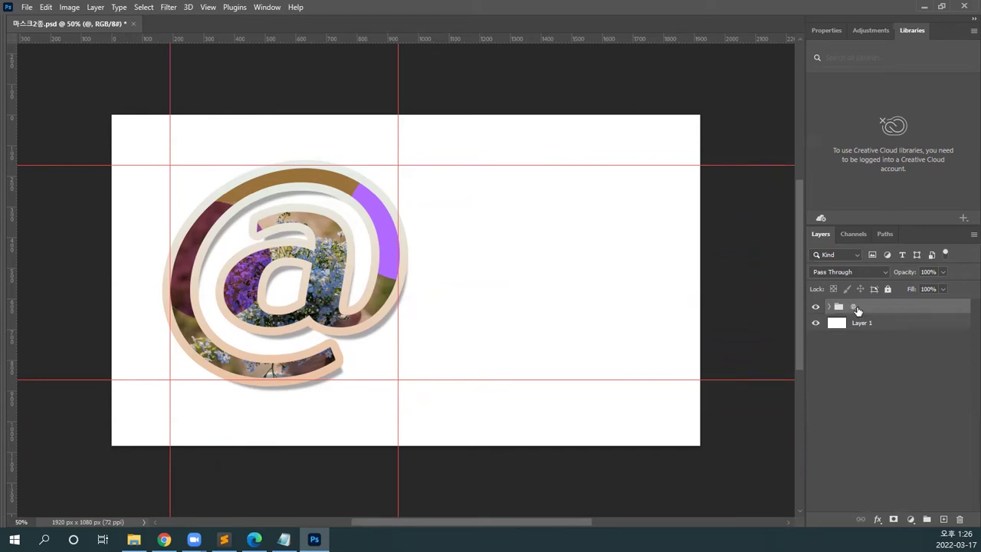
left_click(816, 307)
left_click(815, 307)
left_click(815, 308)
Select white Layer 1, then download Pixabay's 1920×1280 cloud photo past the reCAPTCHA.
left_click(872, 326)
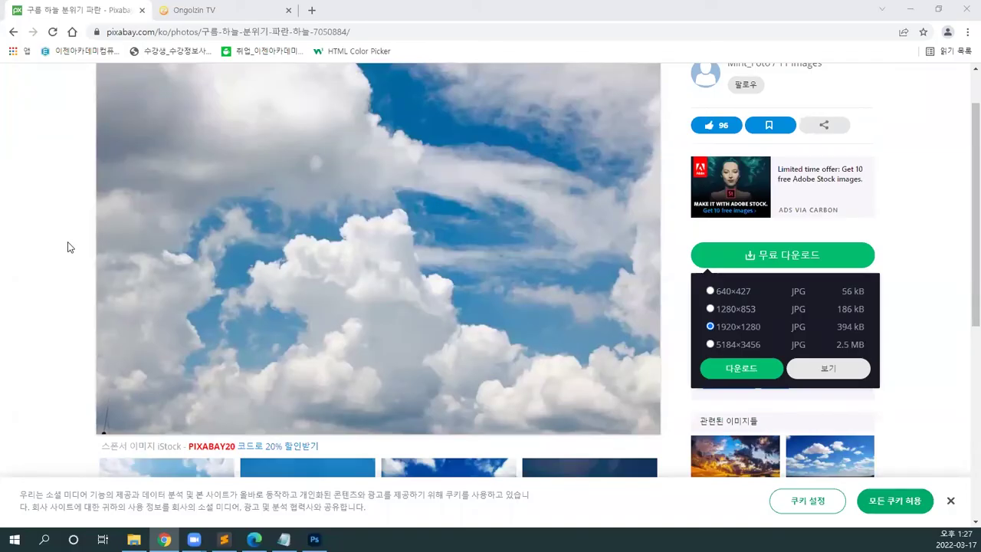
scroll(506, 322, "up", 1)
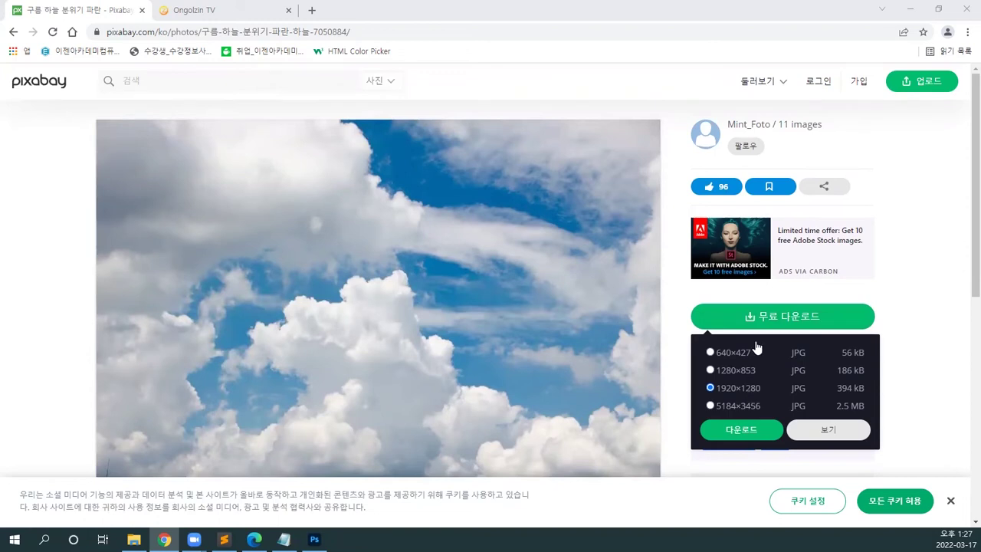
left_click(747, 431)
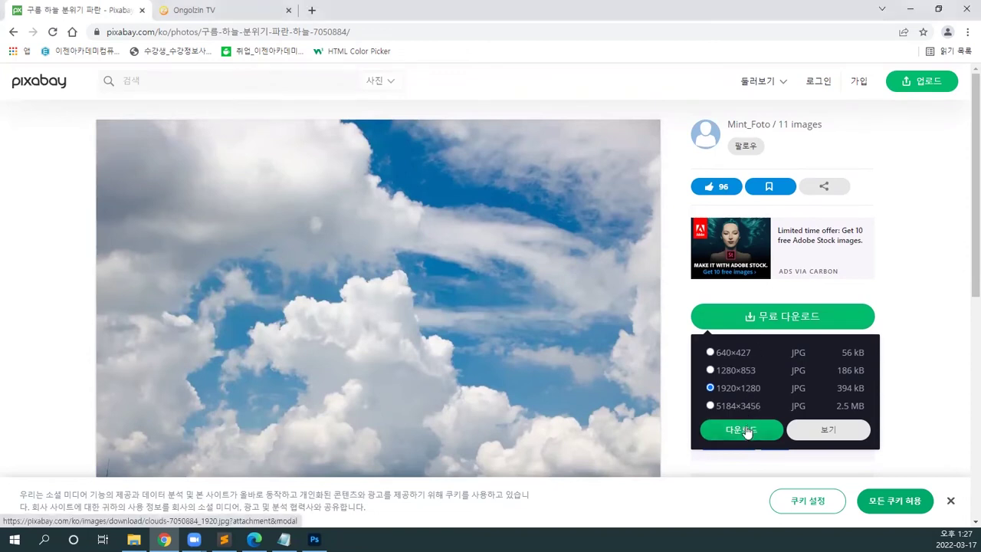
left_click(747, 432)
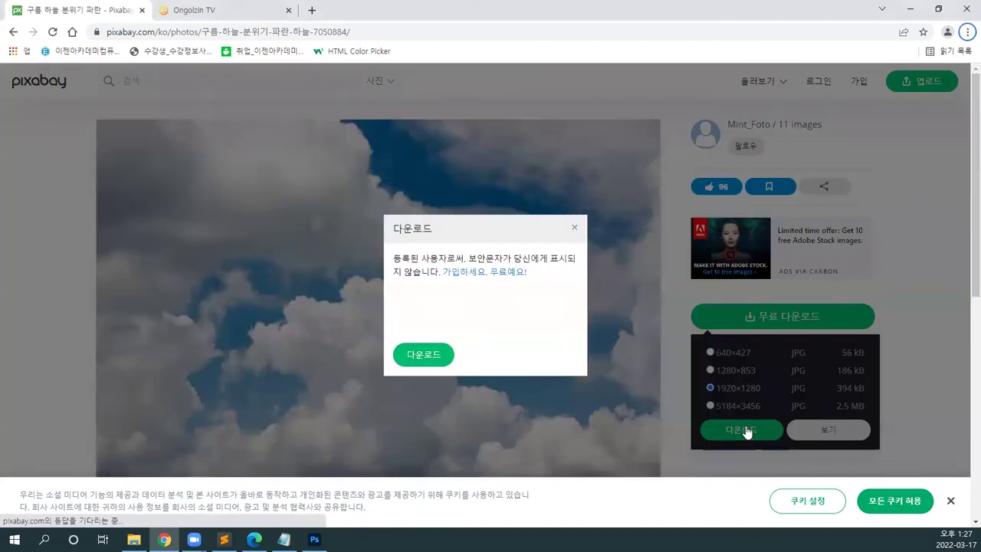
left_click(423, 354)
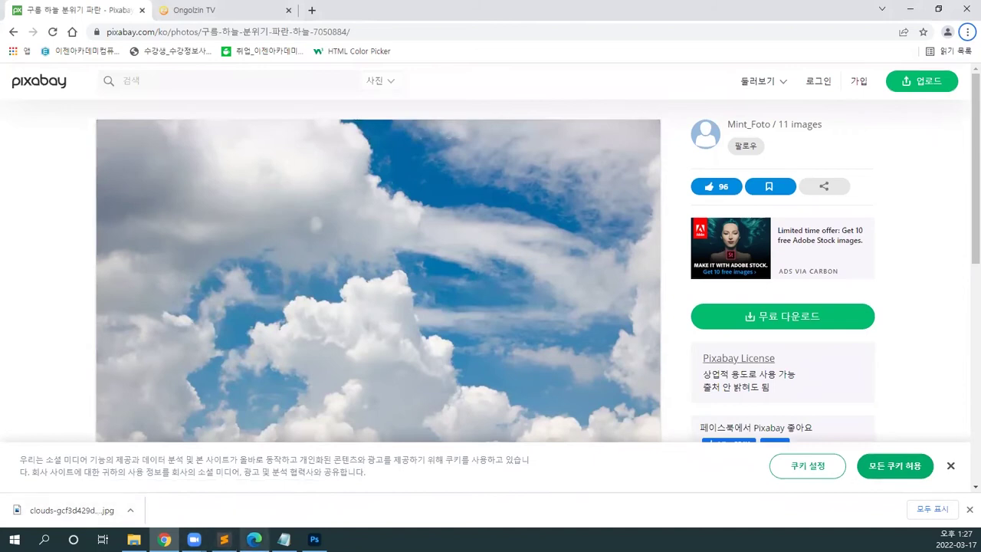
left_click(314, 539)
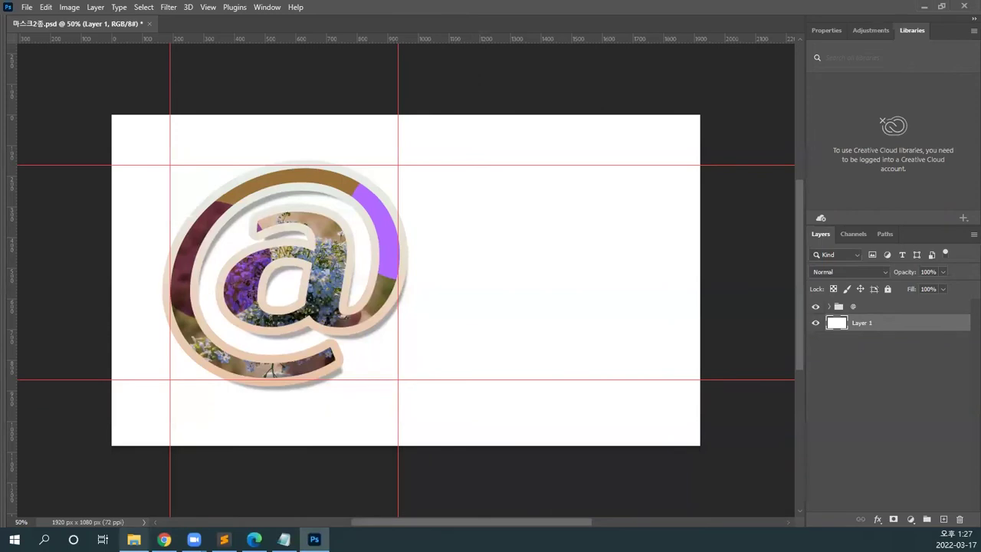
Fill the background black then back to white, and browse Downloads for the cloud photo.
key("alt+Delete")
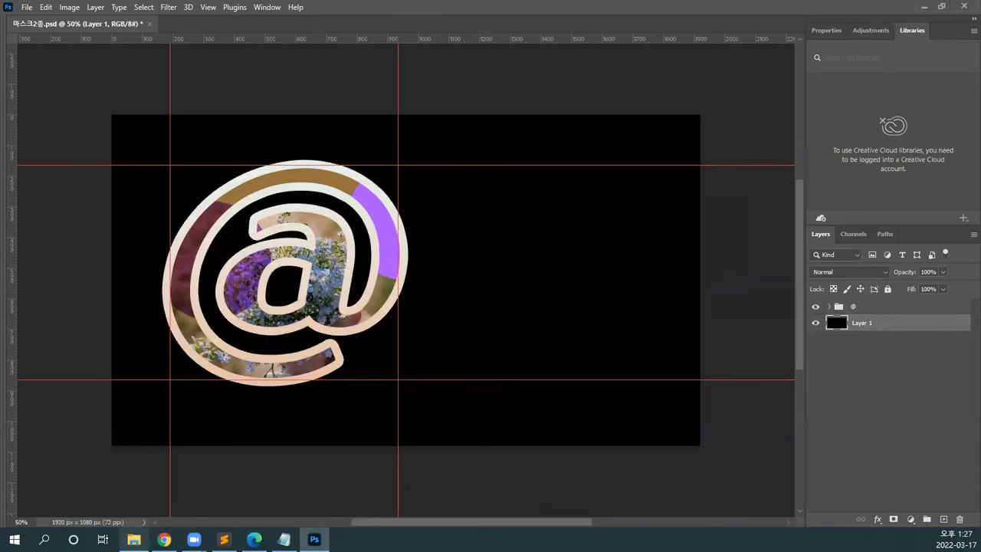
key("ctrl+Delete")
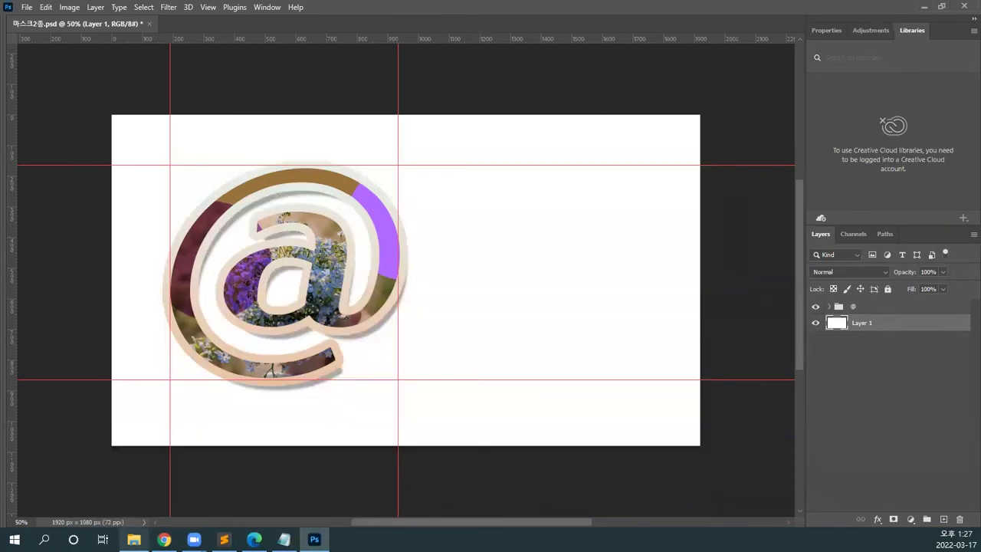
key("ctrl+o")
left_click(55, 111)
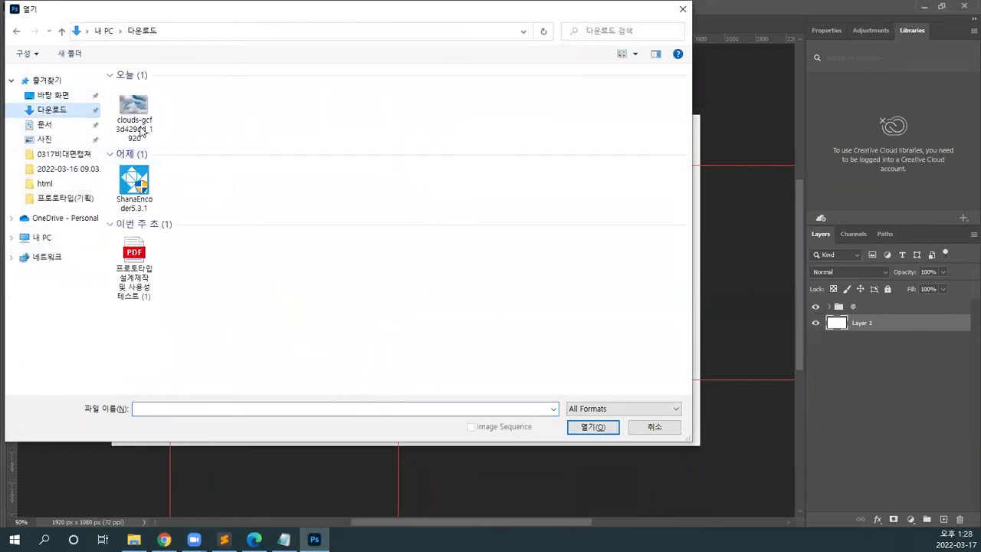
left_click(143, 113)
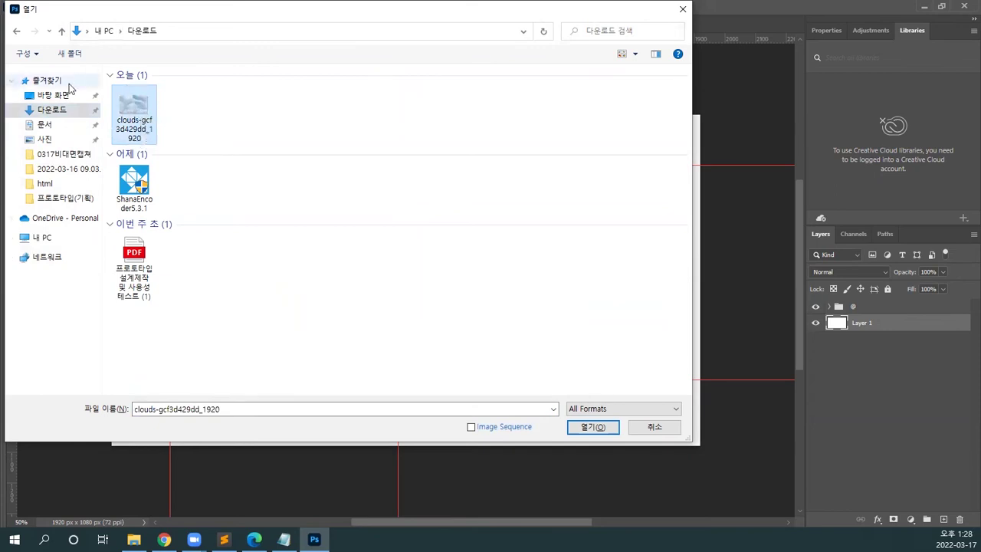
Open clouds-gcf3d429dd_1920 from the 웹프로젝트\디자인 folder.
left_click(54, 96)
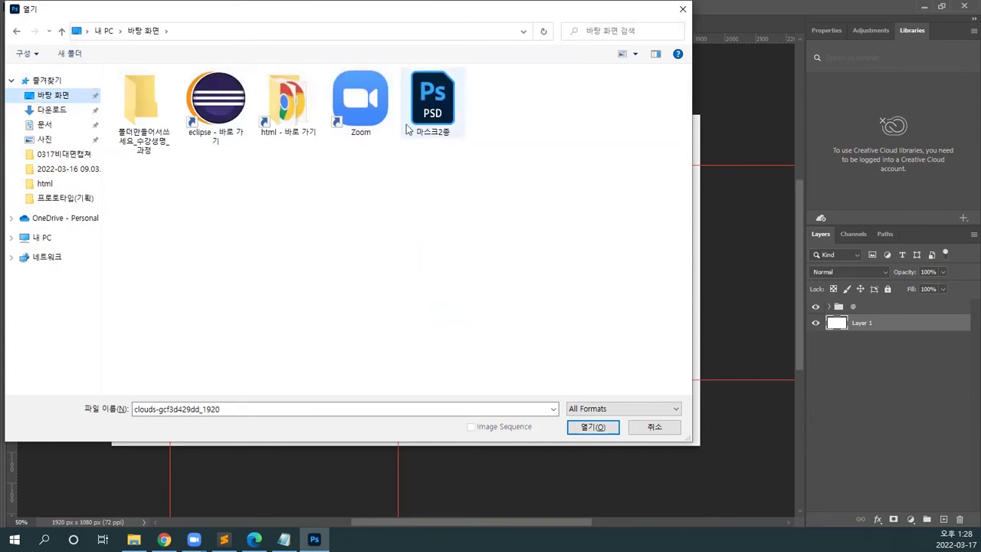
double_click(305, 123)
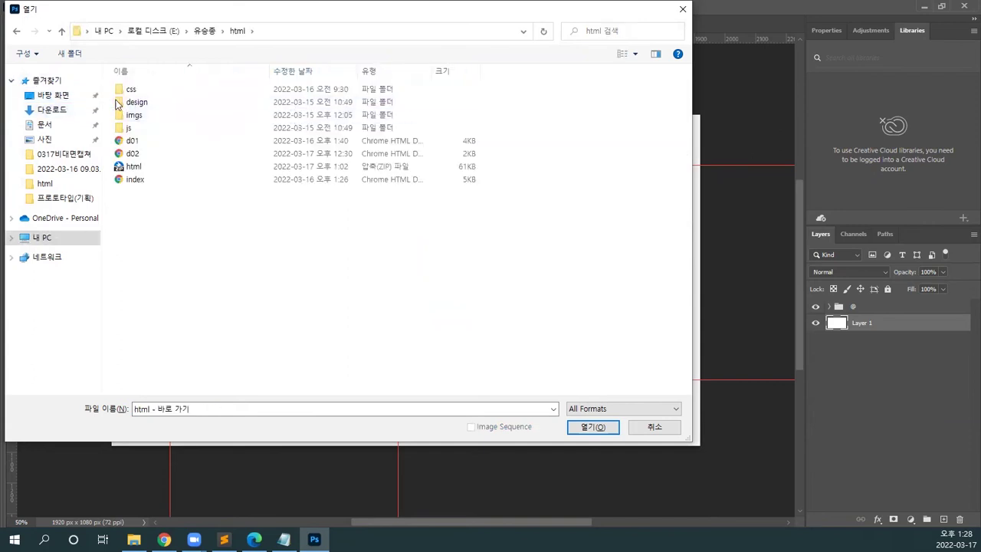
left_click(202, 32)
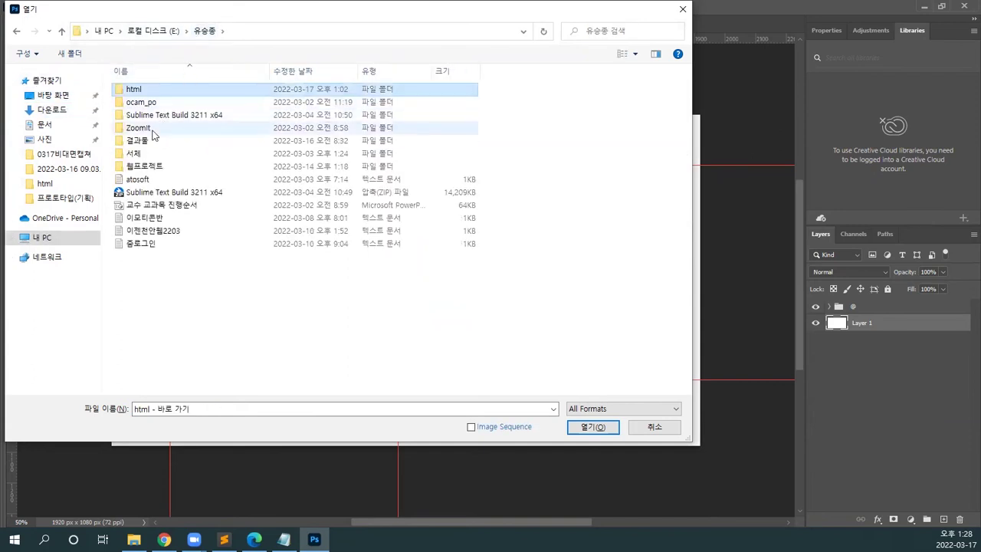
double_click(145, 164)
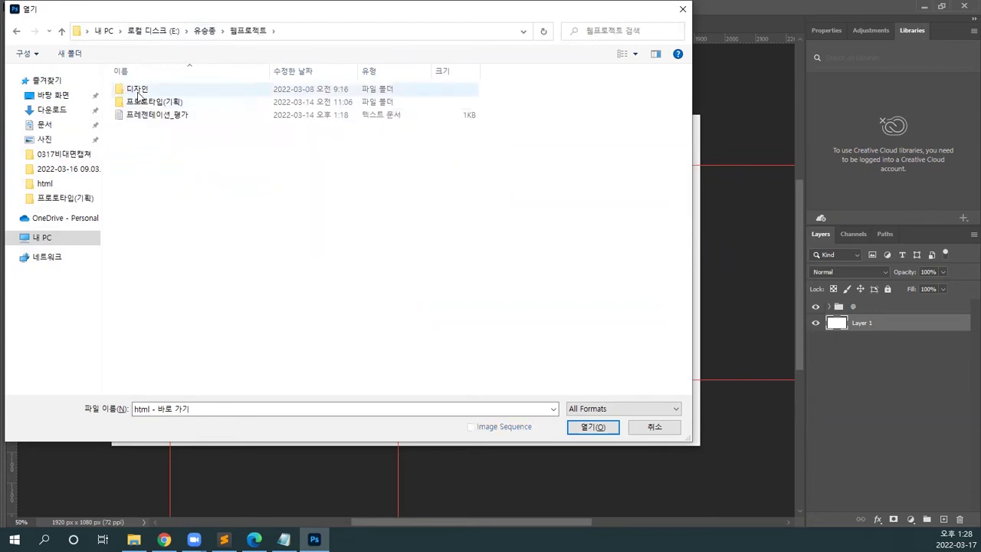
double_click(138, 93)
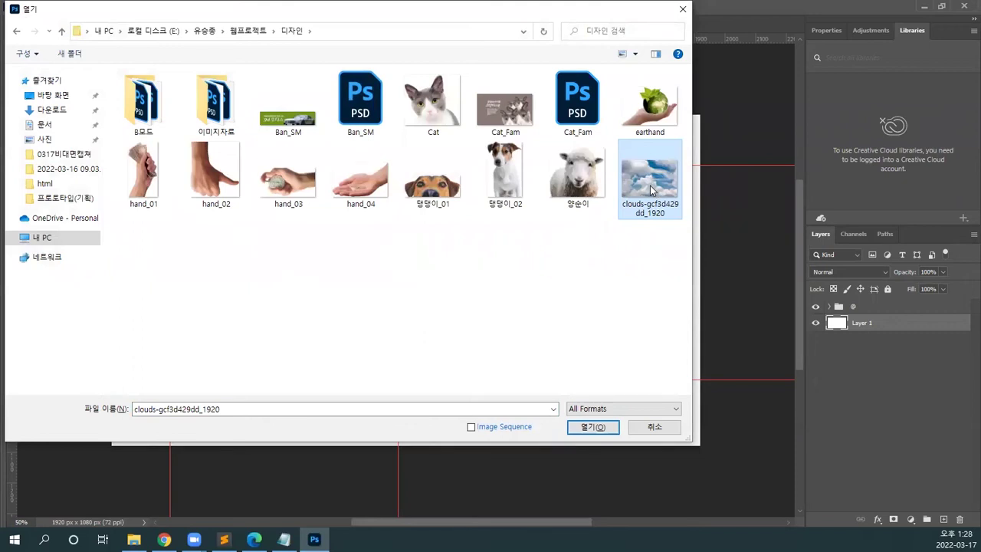
double_click(650, 187)
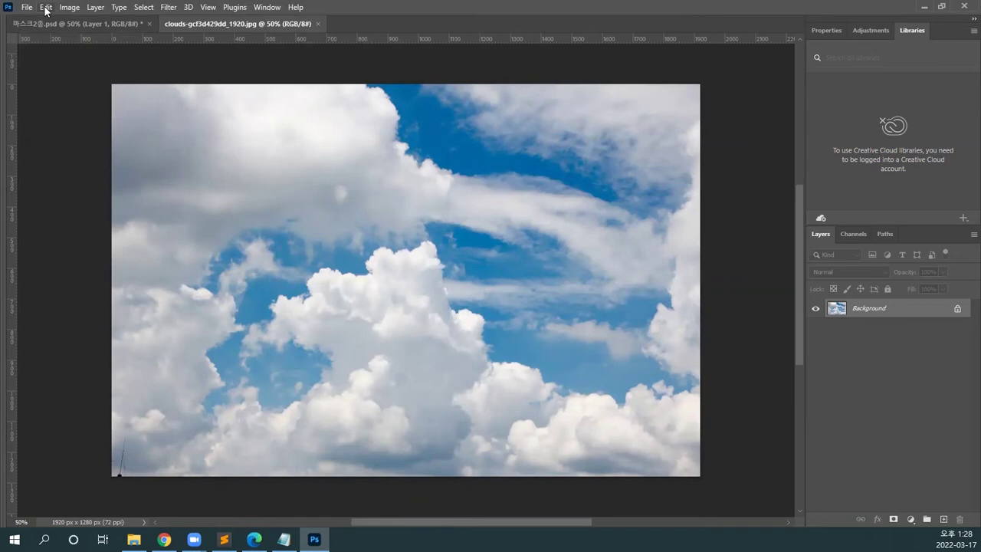
Hide rulers, tile 2-up Horizontal, and drag the clouds photo into 마스크2.psd as Layer 3.
key("ctrl+r")
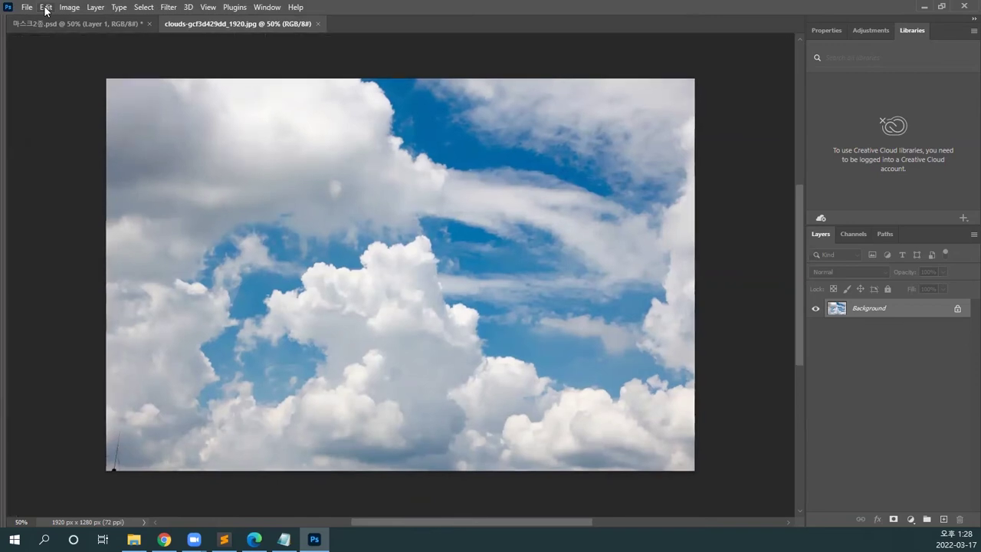
left_click(268, 8)
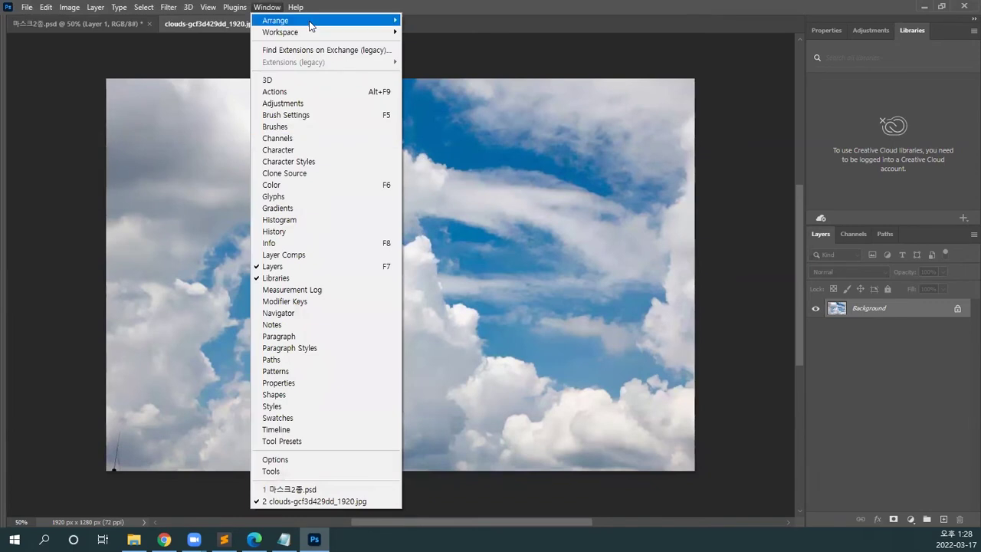
mouse_move(275, 20)
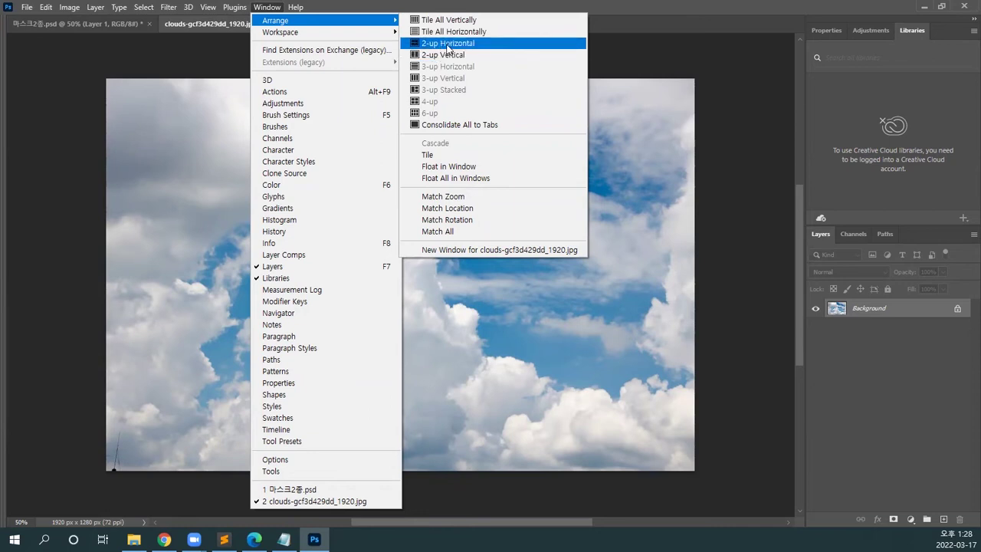
left_click(447, 44)
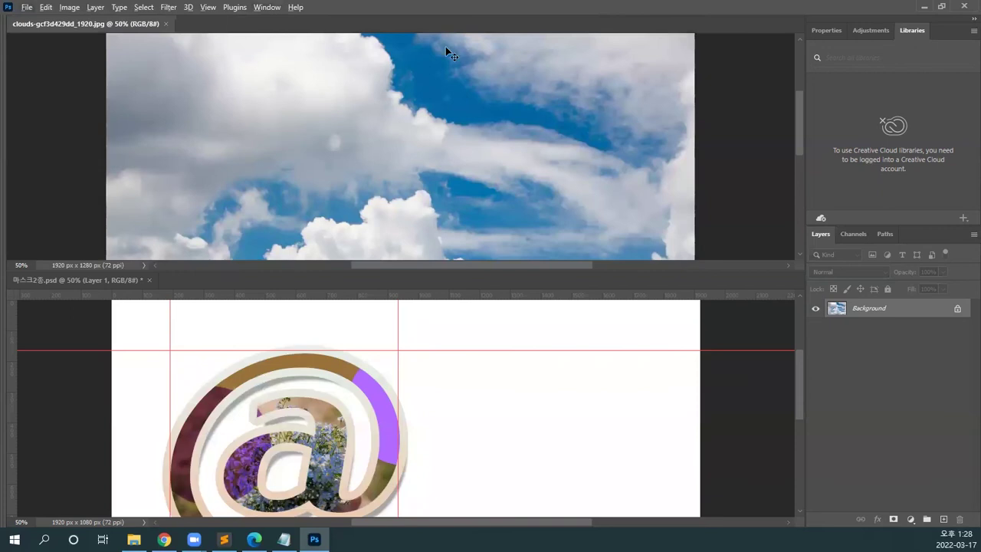
left_click(476, 343)
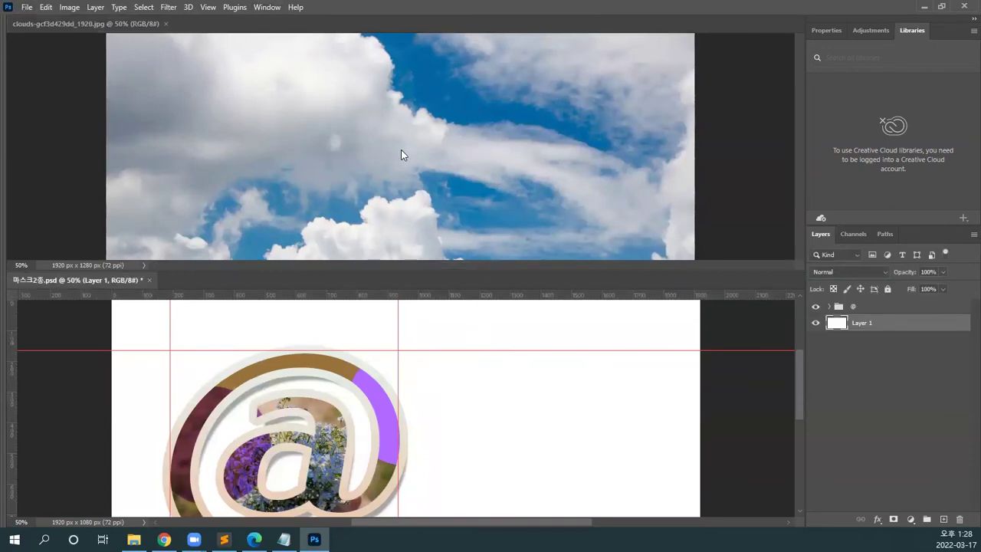
left_click(466, 189)
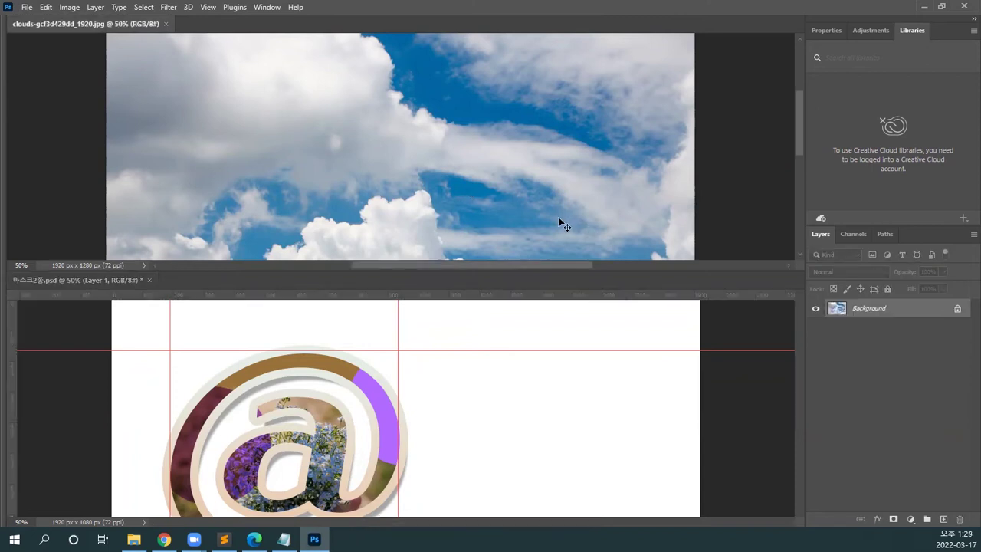
mouse_move(512, 173)
left_mouse_down()
mouse_move(528, 399)
mouse_move(535, 390)
left_mouse_up()
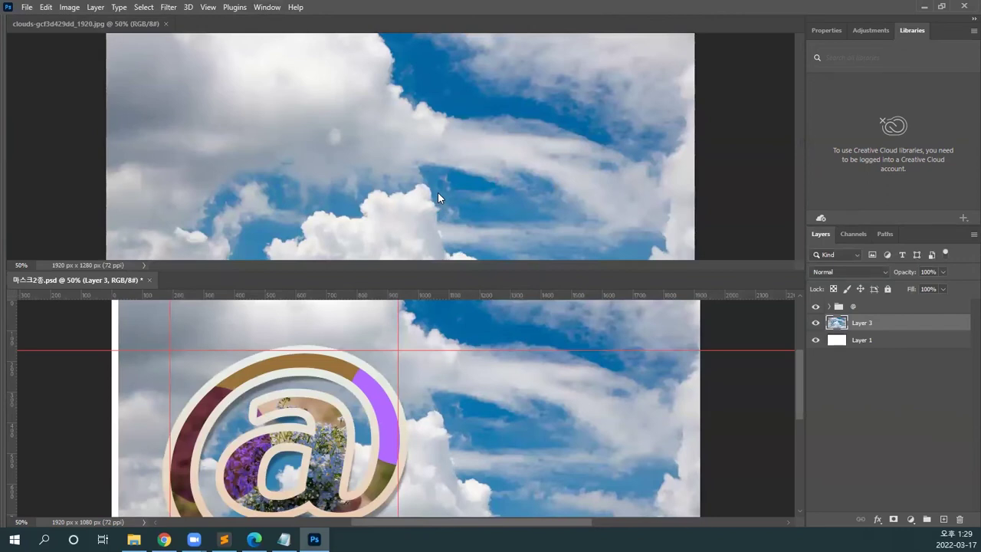
Close the cloud photo, move Layer 3's clouds up to fill the canvas, and hide the @ group and guides.
left_click(438, 193)
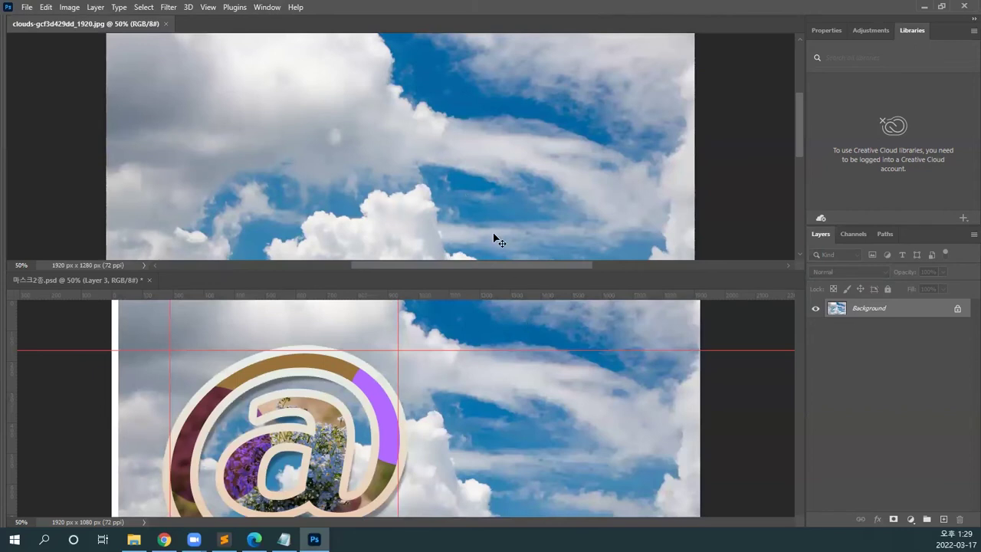
left_click(165, 24)
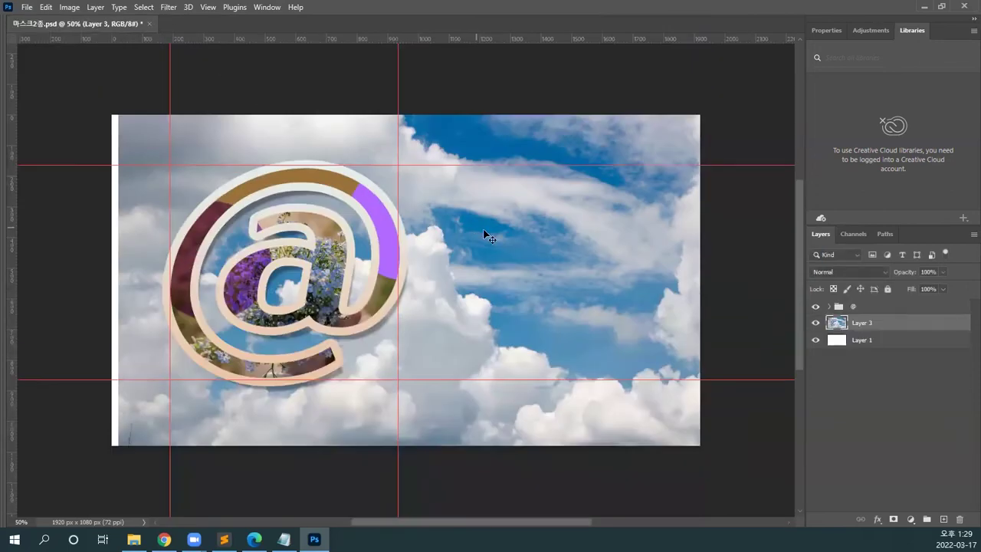
left_click_drag(483, 233, 492, 242)
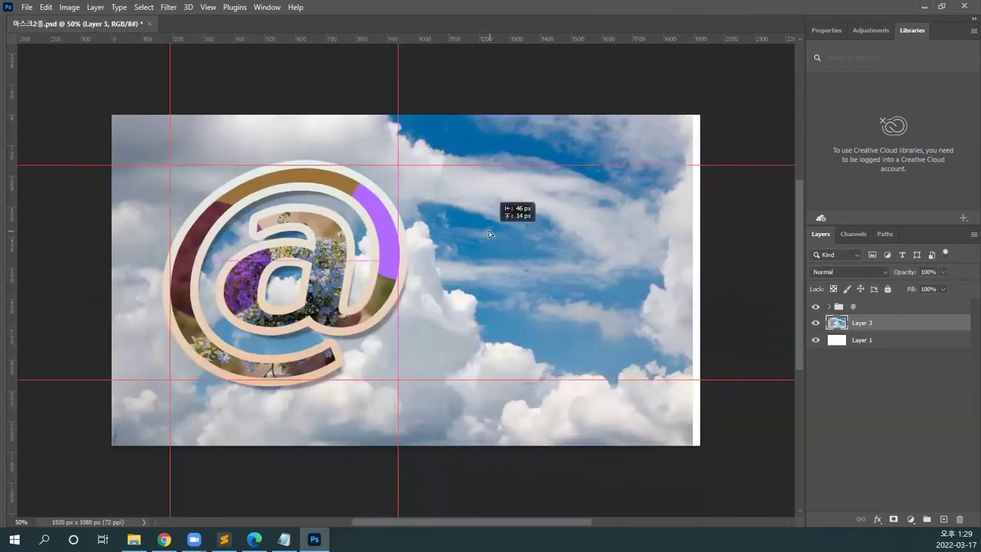
mouse_move(493, 243)
left_mouse_down()
mouse_move(490, 219)
mouse_move(493, 246)
left_mouse_up()
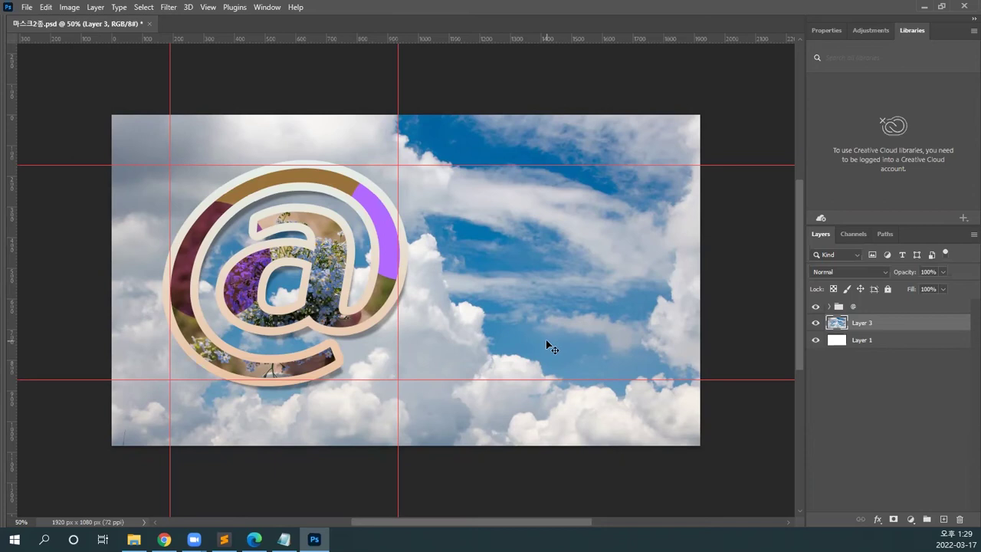
left_click(815, 308)
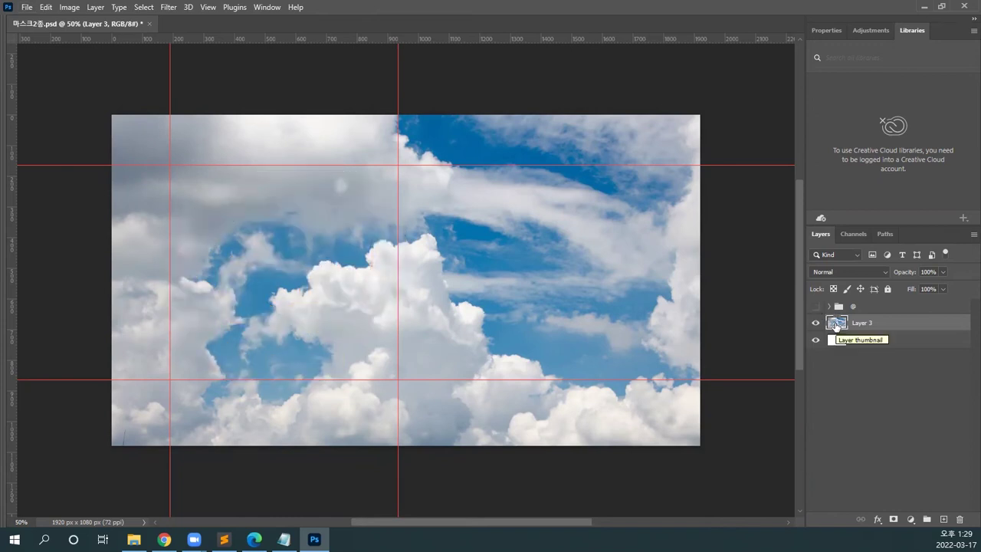
key("ctrl+semicolon")
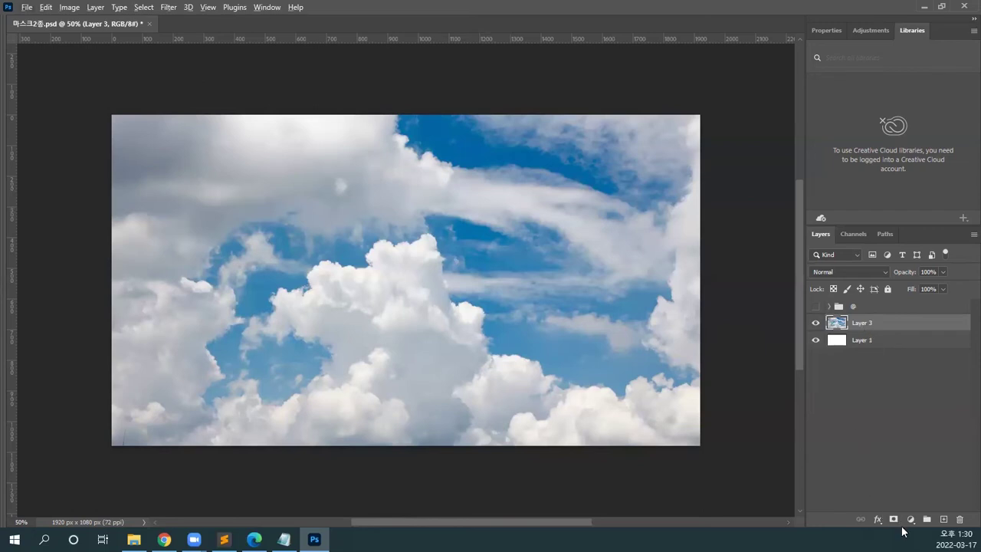
Rename the Layer 3 cloud photo layer to 'sky'.
double_click(866, 322)
key("BackSpace")
type("sky")
key("Return")
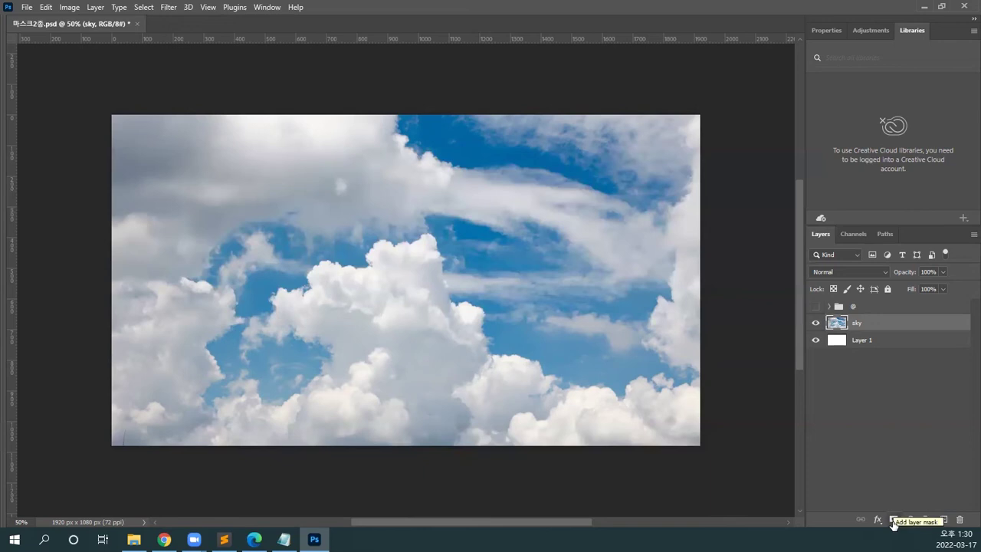
Give the sky layer a white layer mask, keeping the clouds fully visible.
left_click(893, 520)
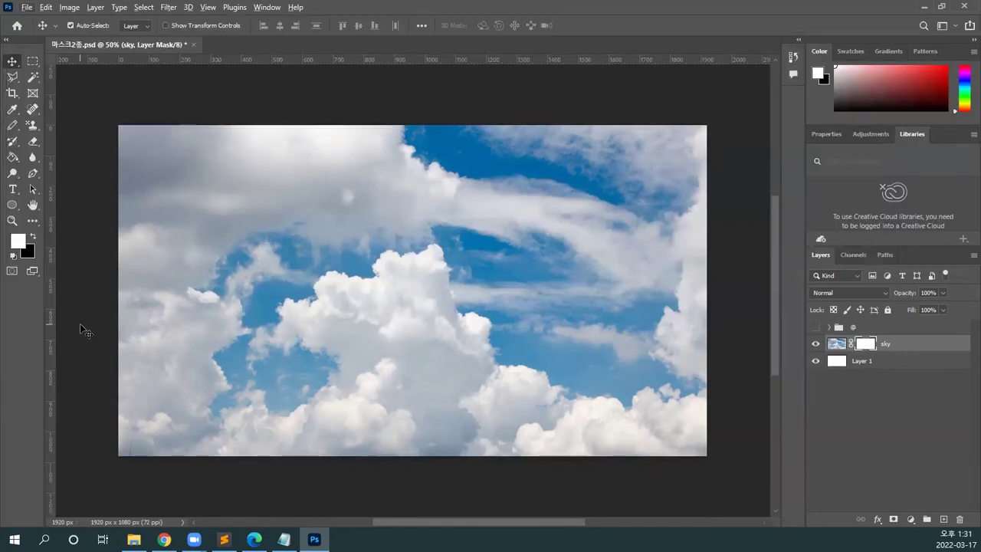
Select the Brush tool for painting on the sky layer's mask.
left_click(16, 128)
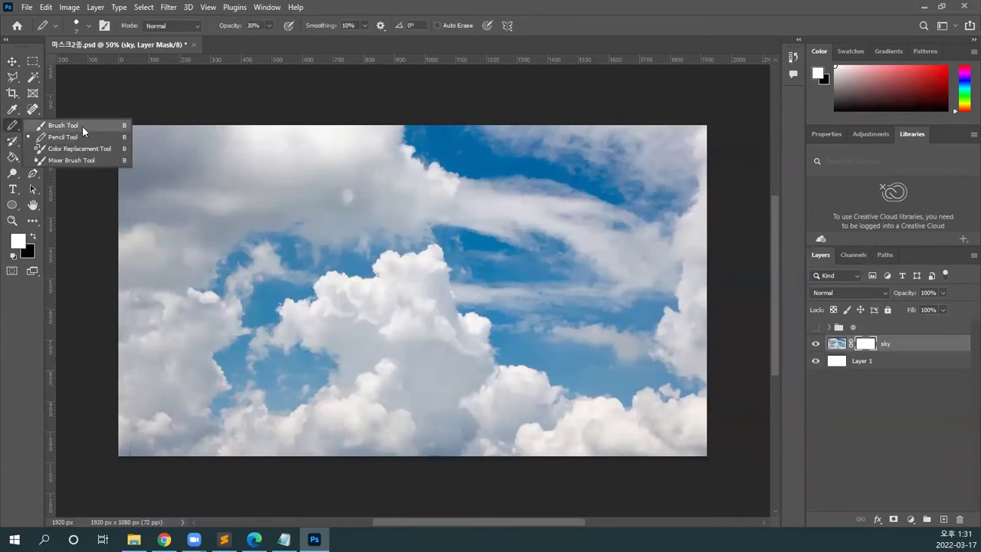
left_click(82, 127)
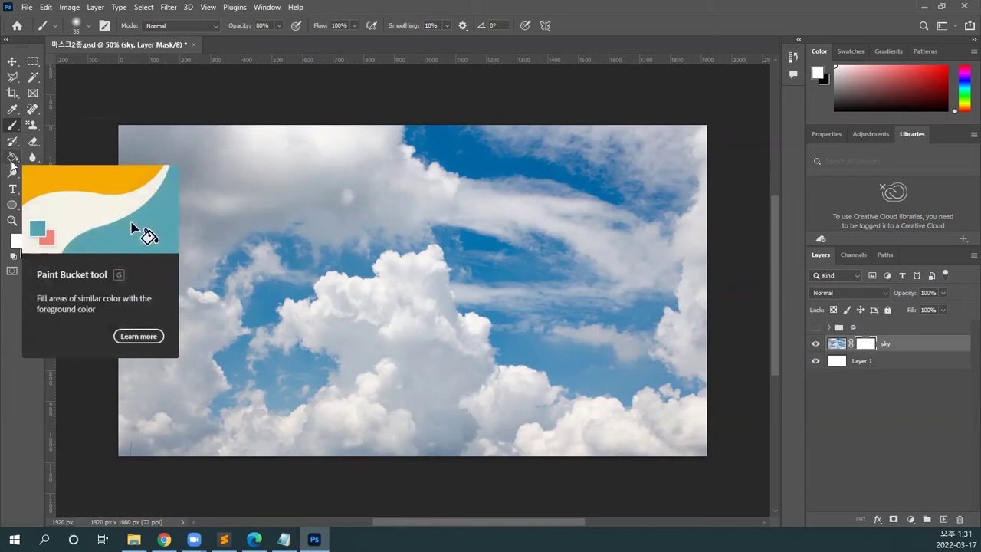
left_click_drag(12, 165, 68, 159)
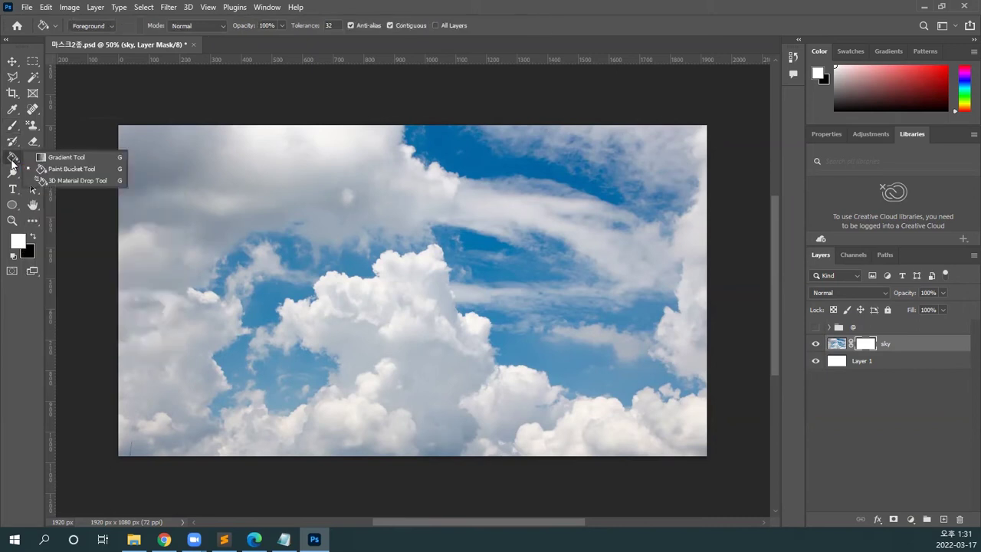
left_click(67, 160)
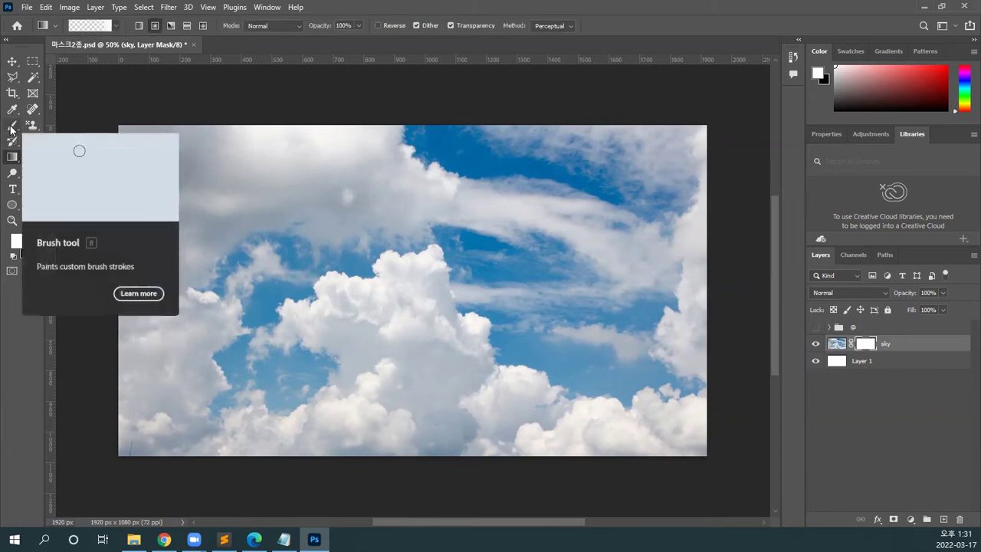
left_click(11, 128)
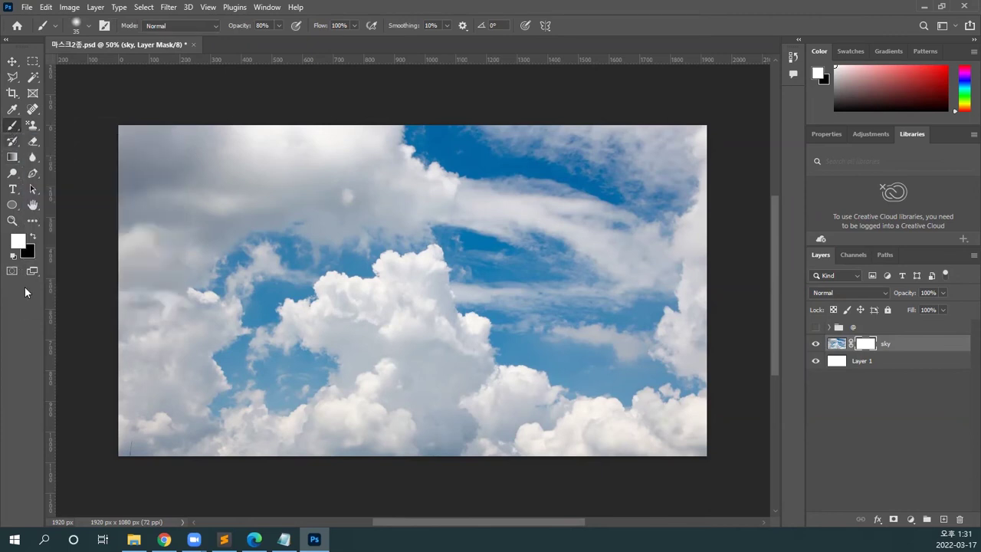
Reset to default colours and swap them so black is foreground and white background.
left_click(19, 241)
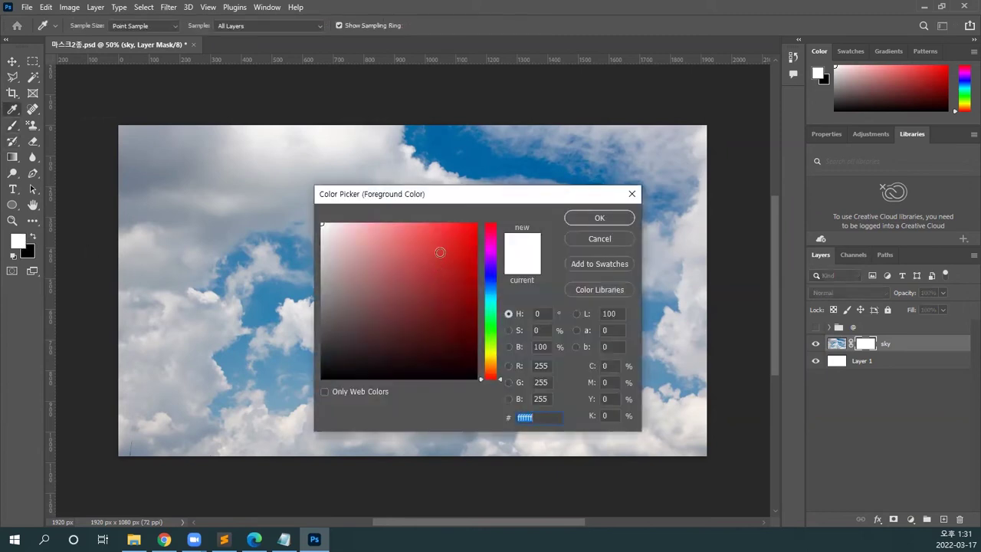
left_click_drag(446, 241, 468, 217)
left_click(599, 218)
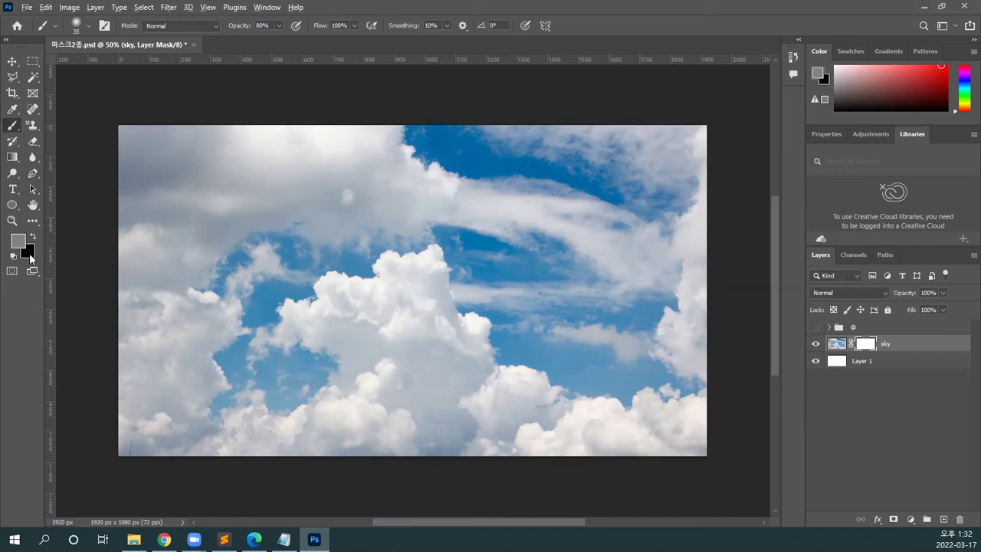
left_click(14, 257)
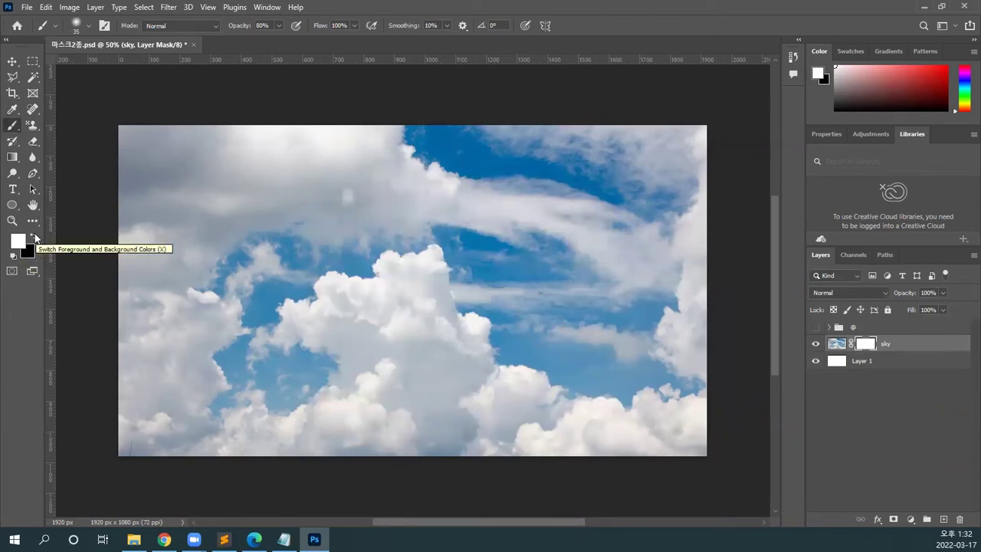
left_click(35, 238)
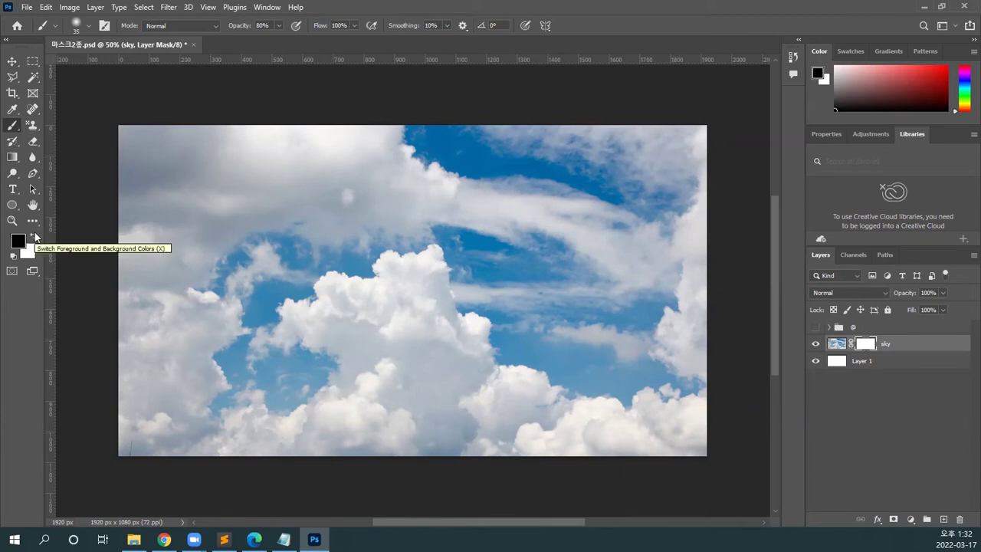
key("x")
key("x")
key("x")
key("x")
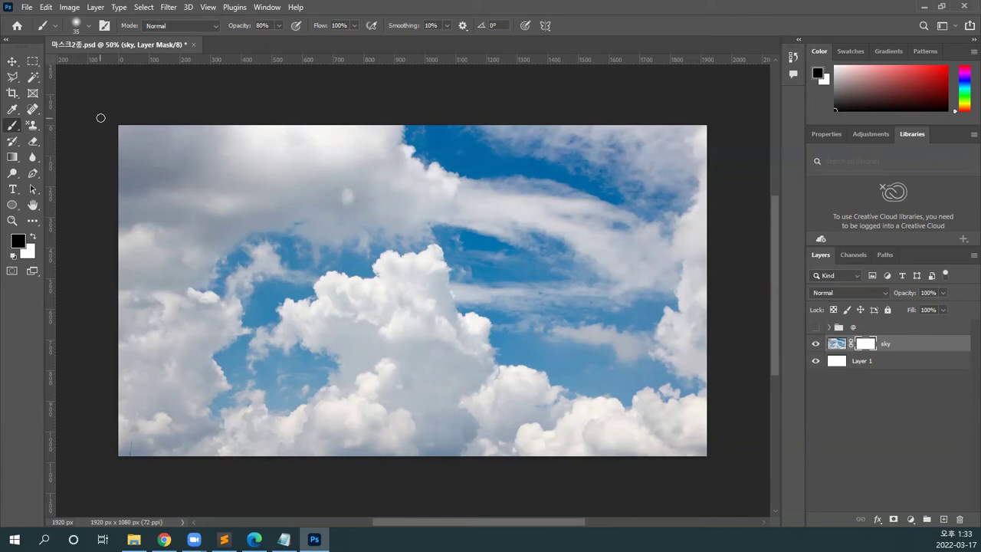
Enlarge the brush to 600 px and paint black on the sky mask to fade the top band to white.
key("bracketright")
key("bracketleft")
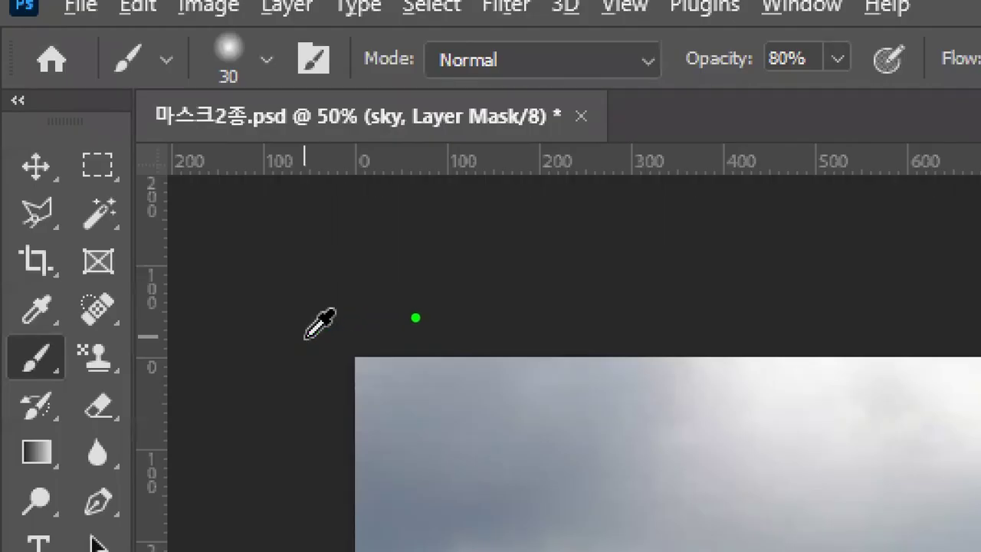
mouse_move(487, 282)
left_mouse_down()
mouse_move(414, 265)
mouse_move(413, 341)
mouse_move(482, 351)
left_mouse_up()
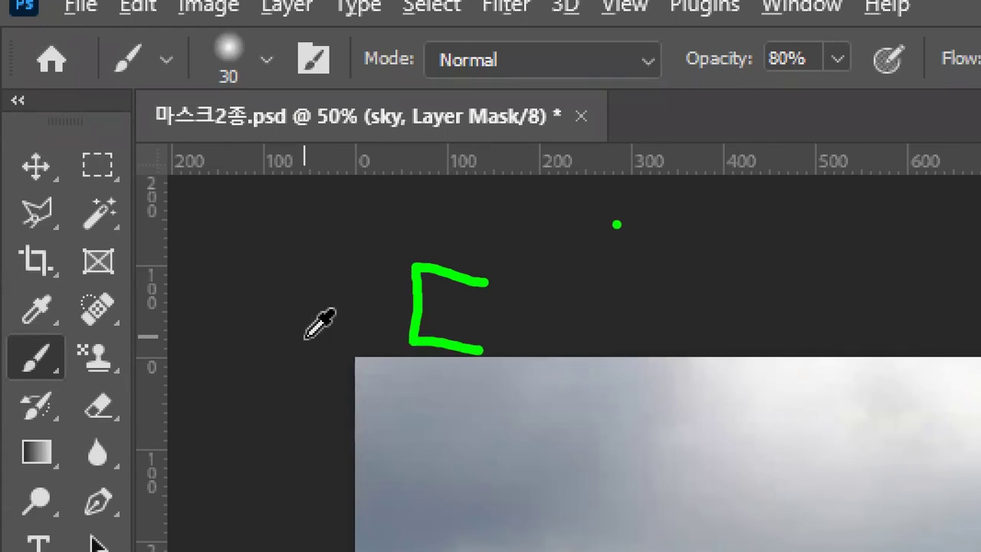
mouse_move(559, 157)
left_mouse_down()
mouse_move(640, 317)
mouse_move(641, 429)
mouse_move(544, 438)
left_mouse_up()
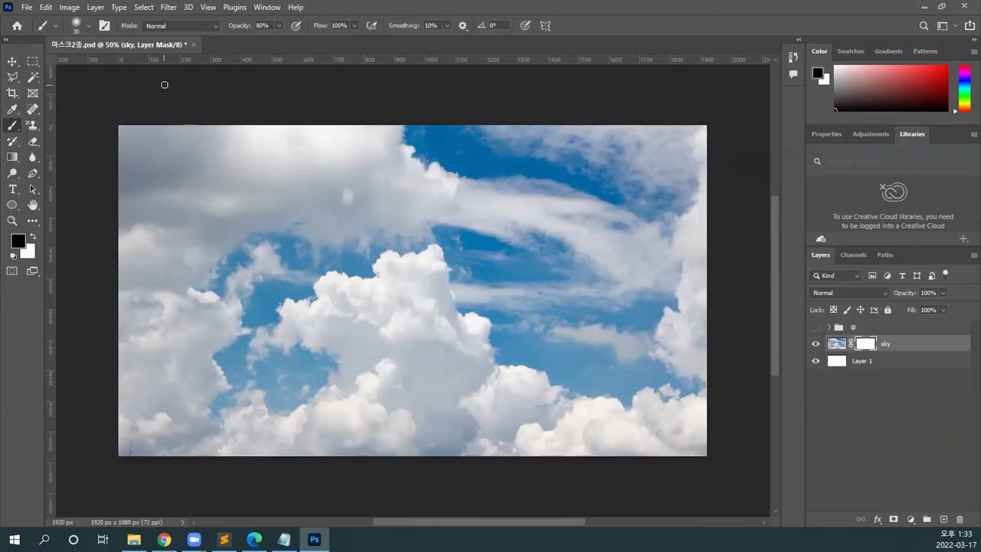
key("bracketright")
key("bracketright")
key("bracketright")
key("bracketright")
key("bracketright")
key("bracketright")
key("bracketright")
key("bracketright")
key("bracketright")
key("bracketright")
key("bracketright")
key("bracketright")
key("bracketright")
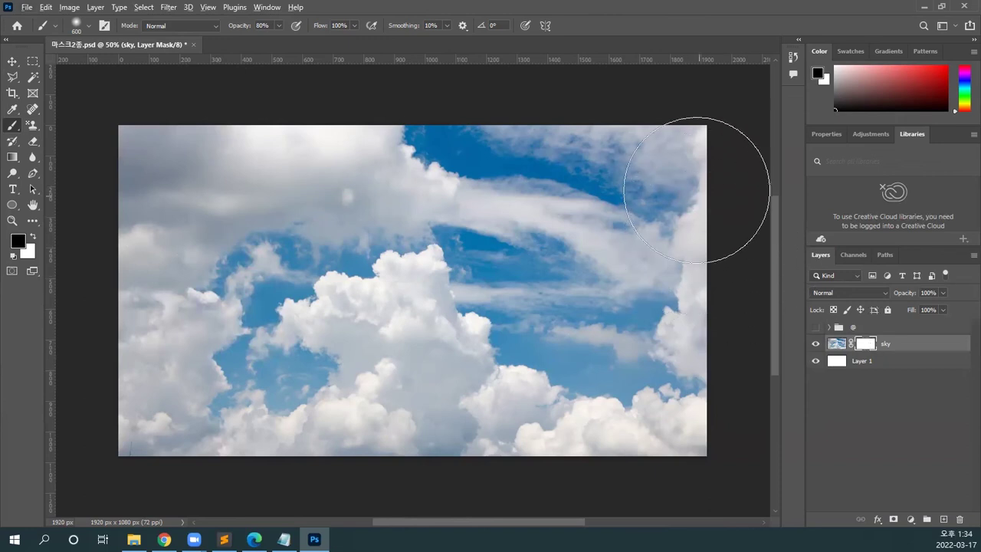
mouse_move(701, 160)
left_mouse_down()
mouse_move(587, 176)
mouse_move(376, 158)
mouse_move(131, 186)
mouse_move(304, 202)
mouse_move(392, 174)
left_mouse_up()
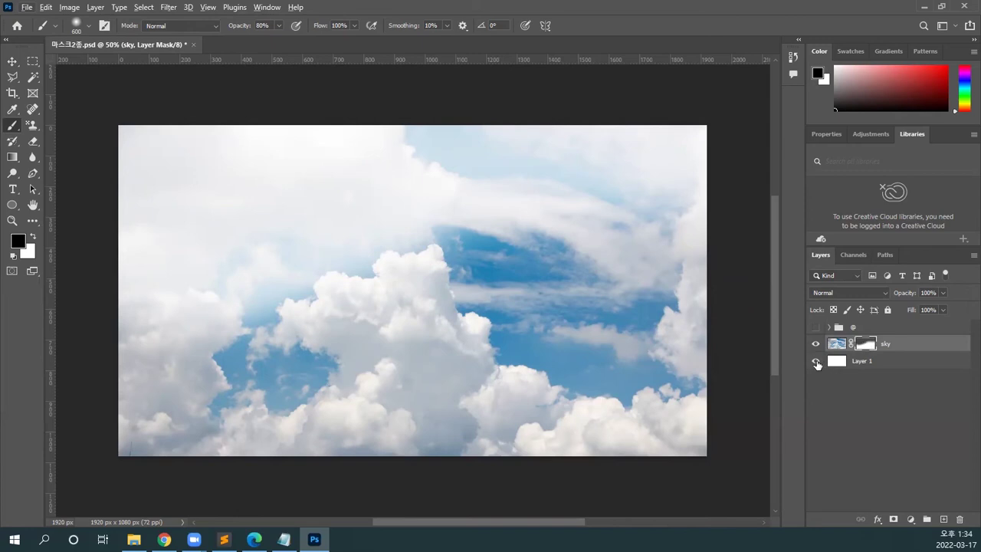
Hide the white background layer and mask out the upper-right clouds, top cloud patch and upper-middle blue sky.
left_click(815, 363)
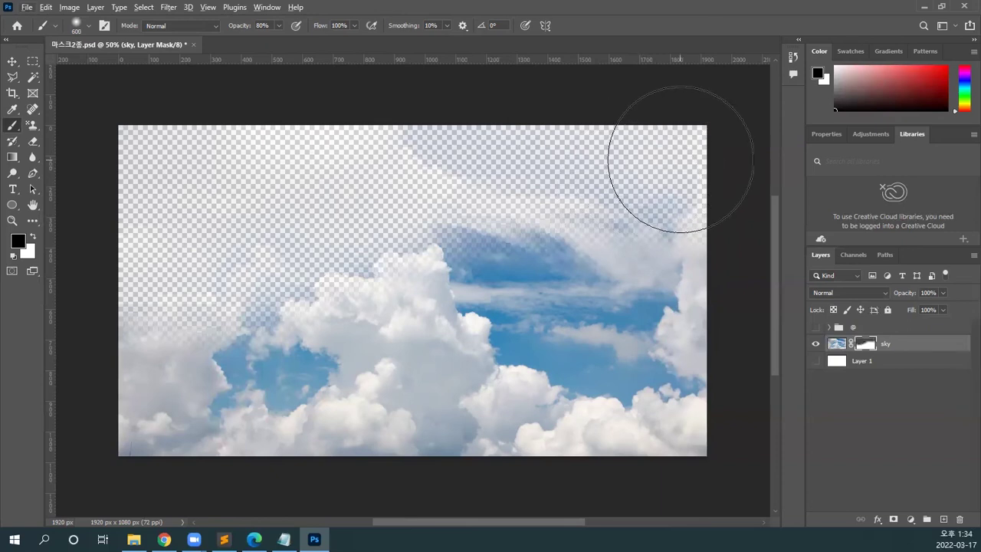
left_click_drag(674, 175, 521, 157)
left_click_drag(396, 152, 171, 147)
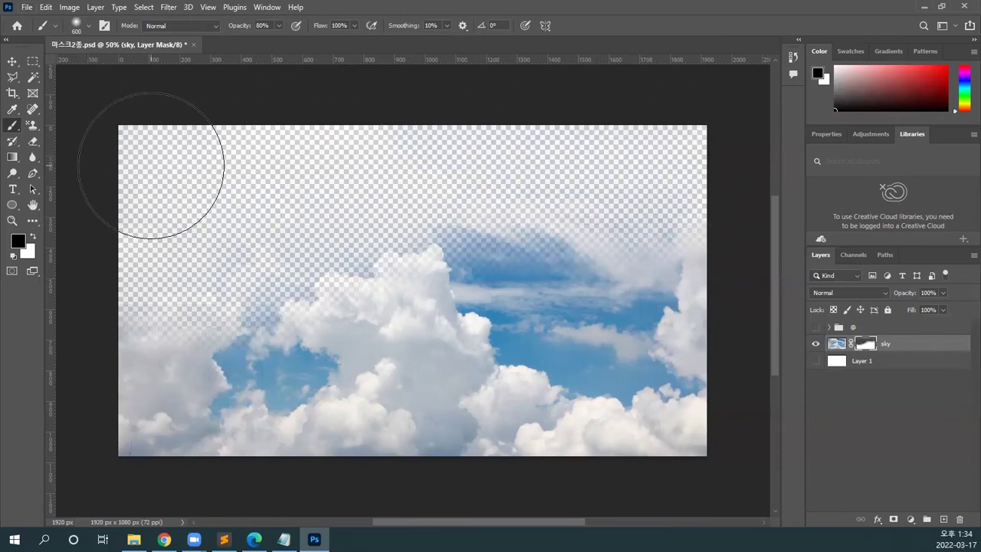
left_click_drag(390, 164, 618, 186)
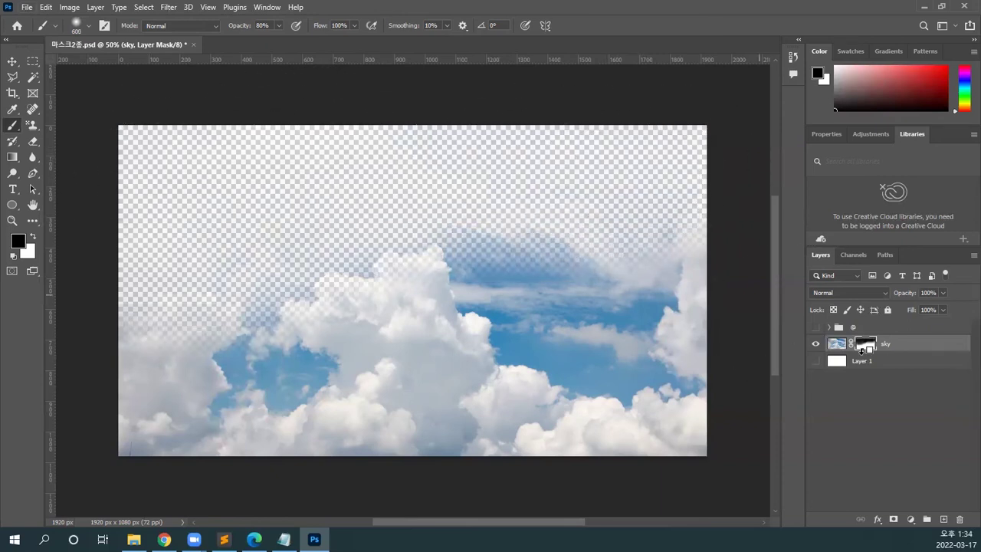
left_click(865, 346)
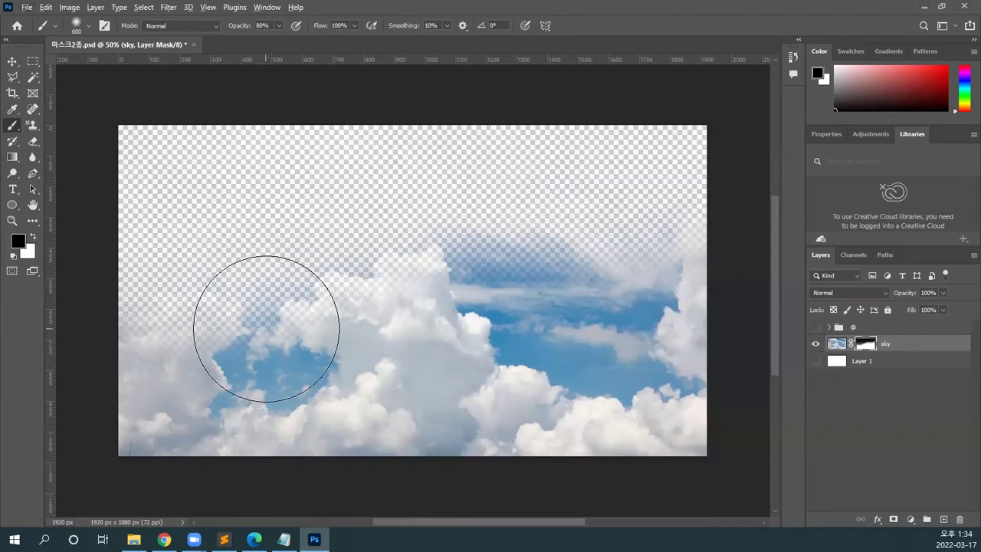
Paint white to restore the left-middle clouds and black to hide the upper-centre cloud, then show the white layer.
key("x")
mouse_move(219, 324)
left_mouse_down()
mouse_move(204, 324)
mouse_move(192, 307)
mouse_move(212, 331)
mouse_move(175, 306)
left_mouse_up()
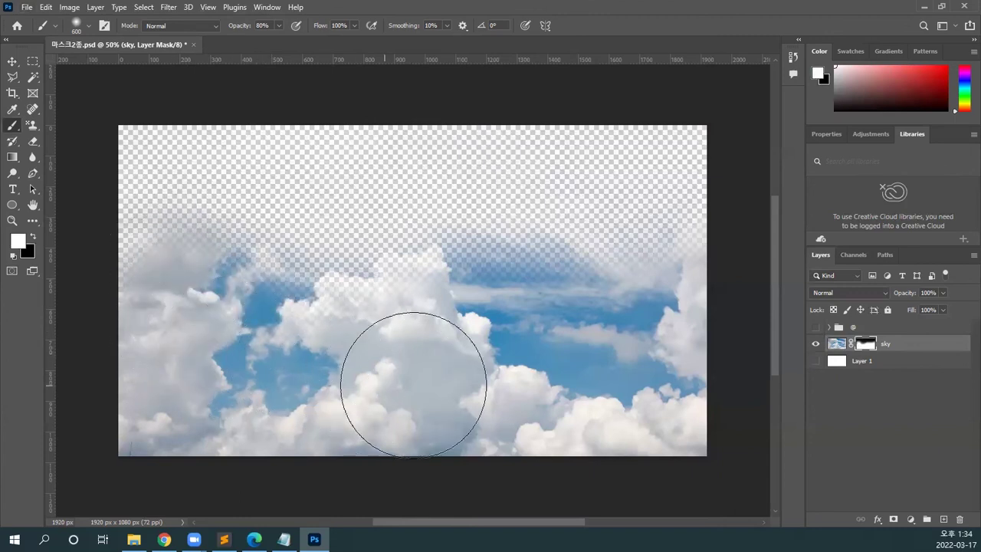
key("x")
mouse_move(498, 279)
left_mouse_down()
mouse_move(405, 272)
mouse_move(563, 263)
mouse_move(641, 274)
left_mouse_up()
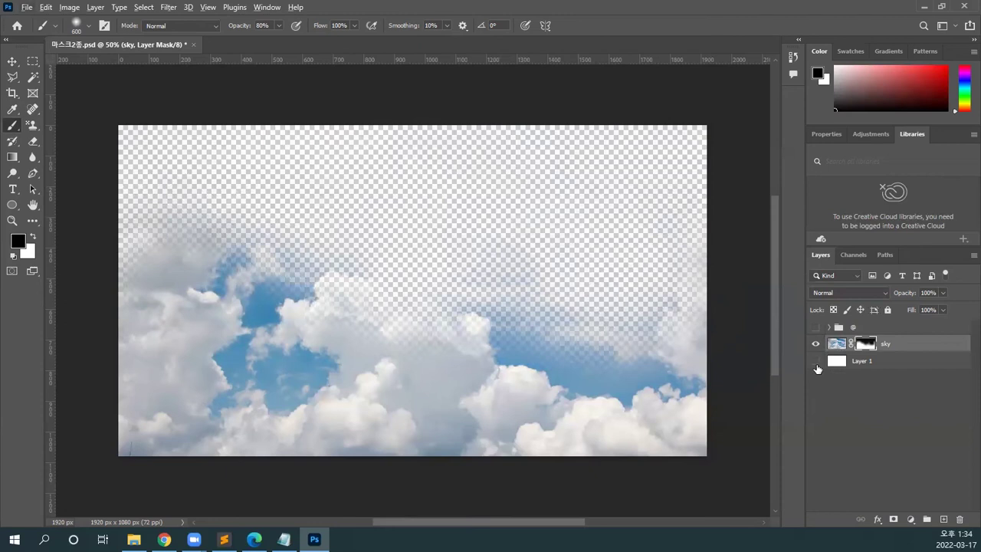
left_click(815, 360)
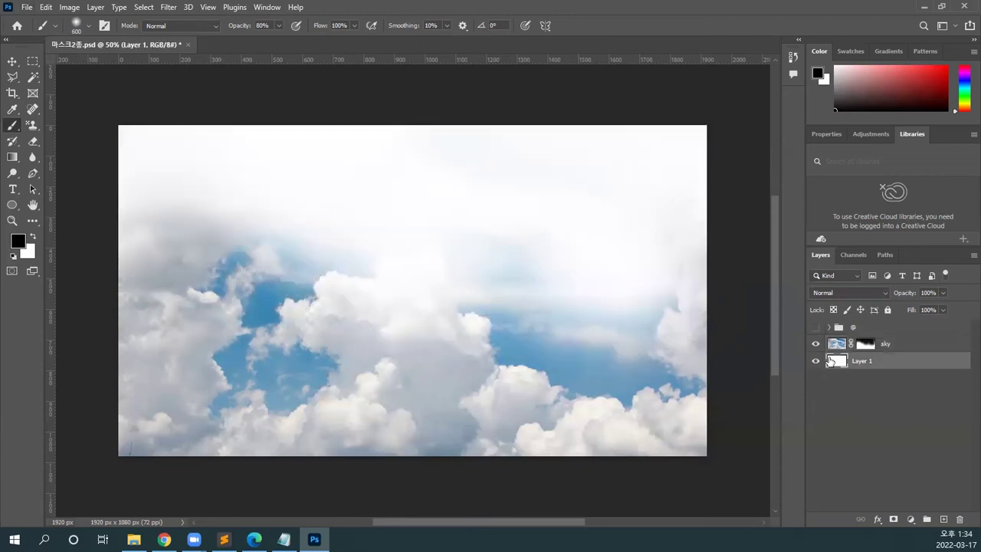
Target the sky layer mask, undo the unwanted strokes, and lower brush opacity to 30%.
left_click(869, 347)
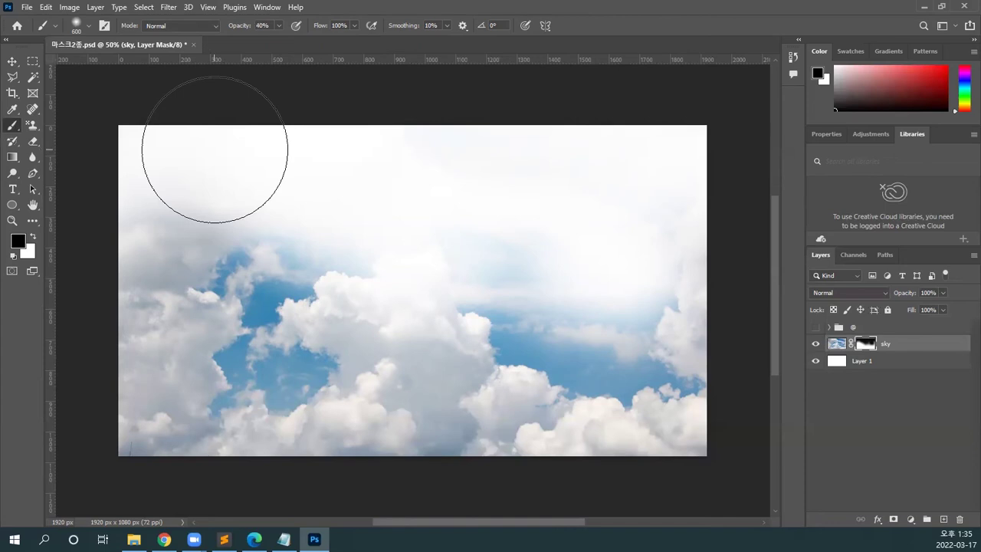
key("ctrl+z")
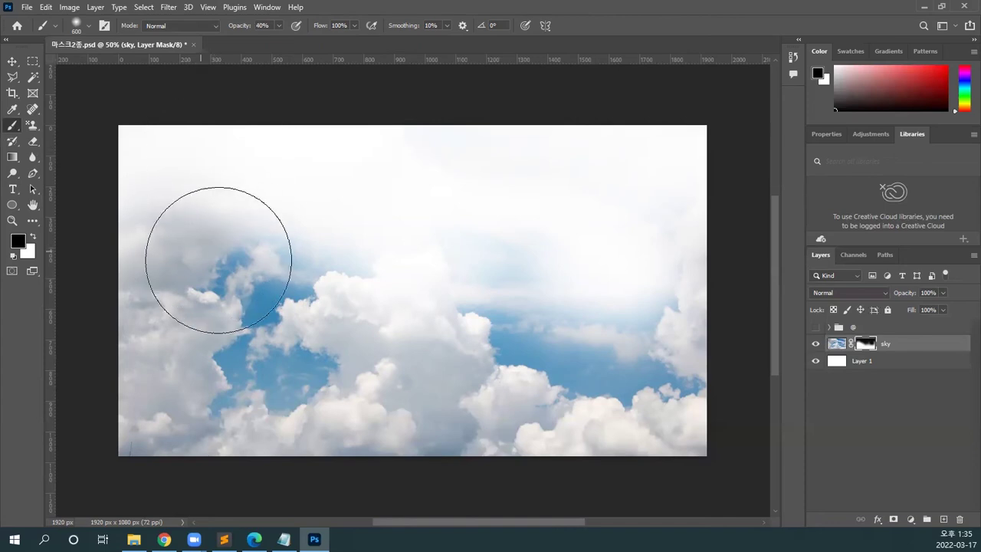
left_click_drag(214, 256, 243, 197)
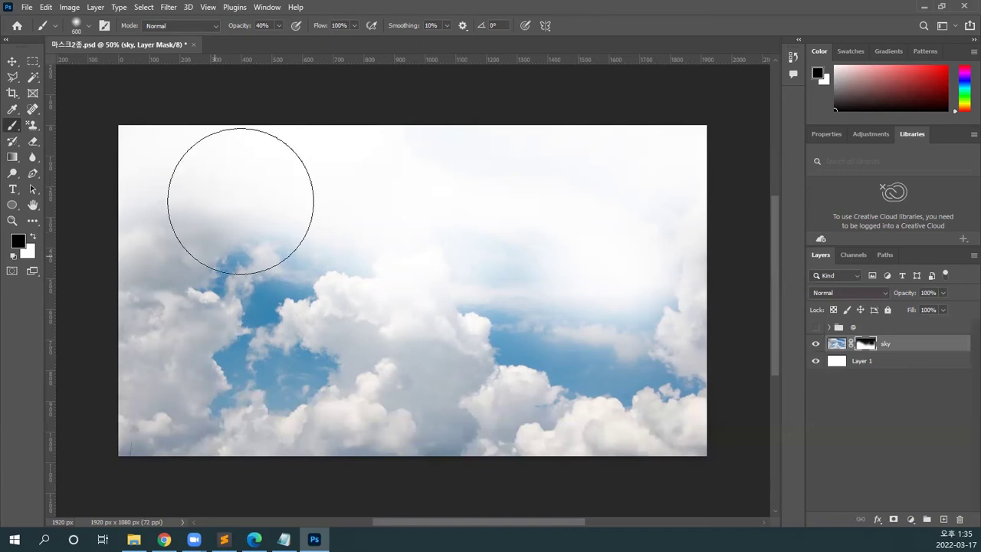
key("ctrl+z")
key("3")
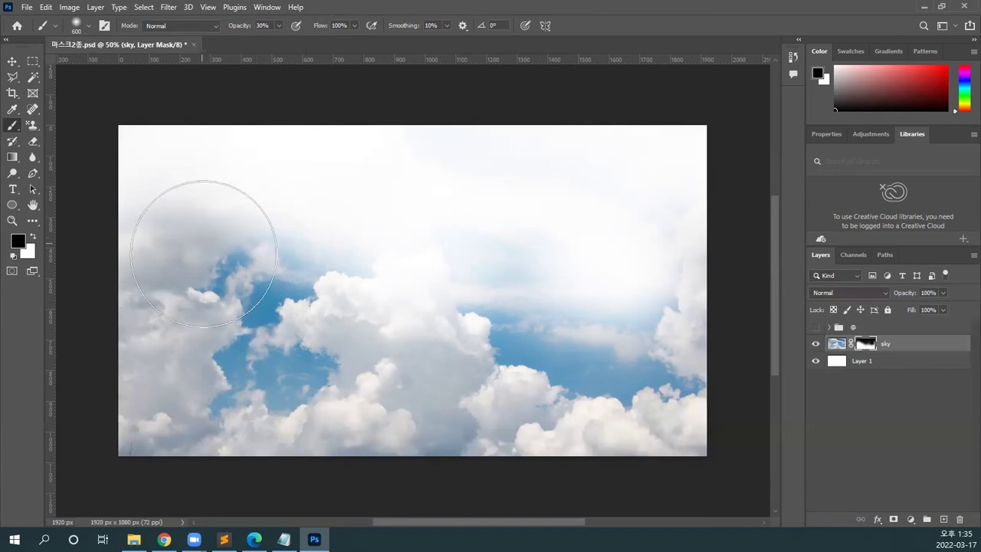
Softly fade the left and right sky to white, restore blue sky at lower right, then target the sky image.
mouse_move(167, 297)
left_mouse_down()
mouse_move(233, 291)
mouse_move(192, 318)
mouse_move(201, 383)
mouse_move(181, 383)
mouse_move(164, 416)
mouse_move(123, 452)
mouse_move(164, 350)
mouse_move(202, 387)
left_mouse_up()
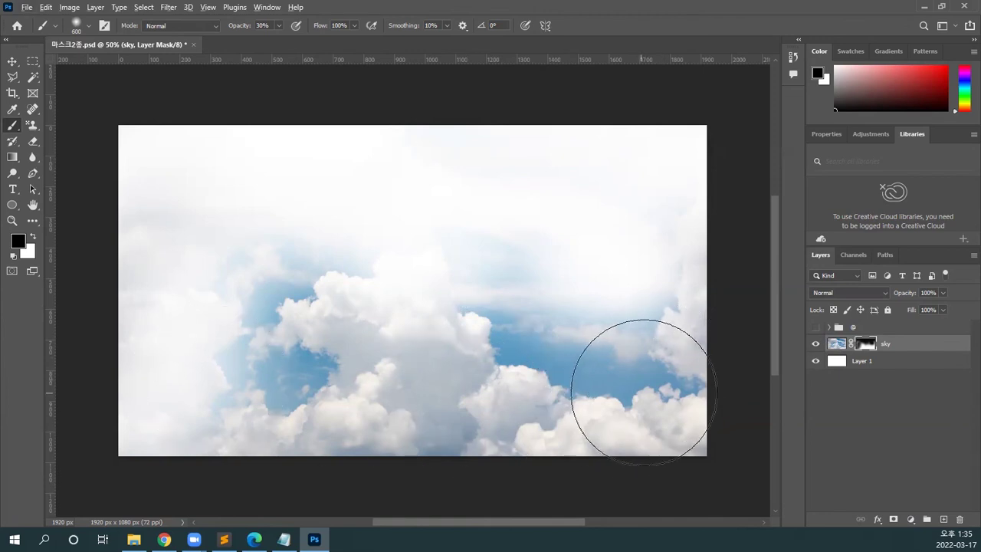
mouse_move(657, 372)
left_mouse_down()
mouse_move(674, 389)
mouse_move(654, 396)
mouse_move(633, 361)
mouse_move(641, 366)
left_mouse_up()
key("x")
mouse_move(664, 350)
left_mouse_down()
mouse_move(651, 319)
mouse_move(685, 332)
left_mouse_up()
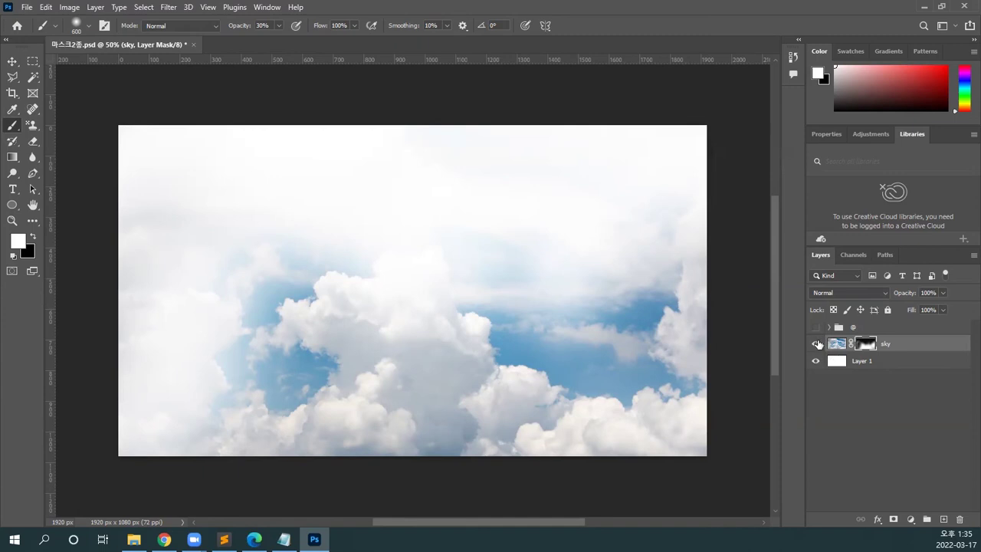
left_click(839, 345)
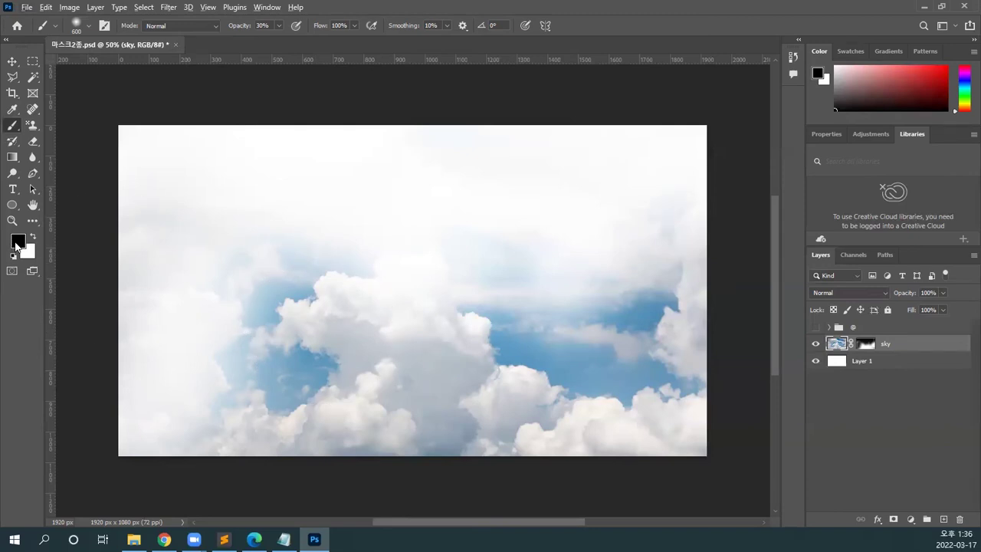
key("9")
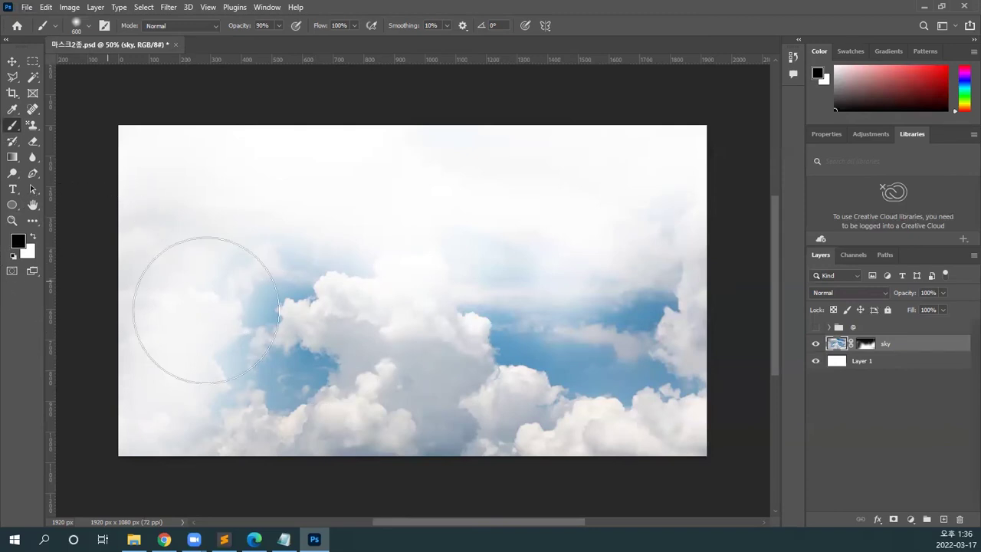
left_click(279, 306)
left_click_drag(387, 401, 74, 210)
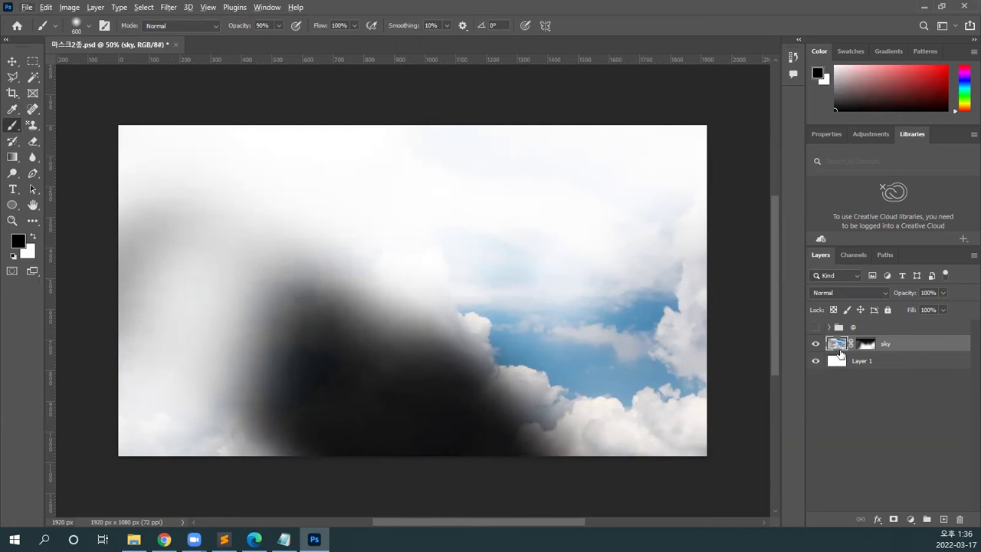
key("ctrl+z")
left_click(867, 345)
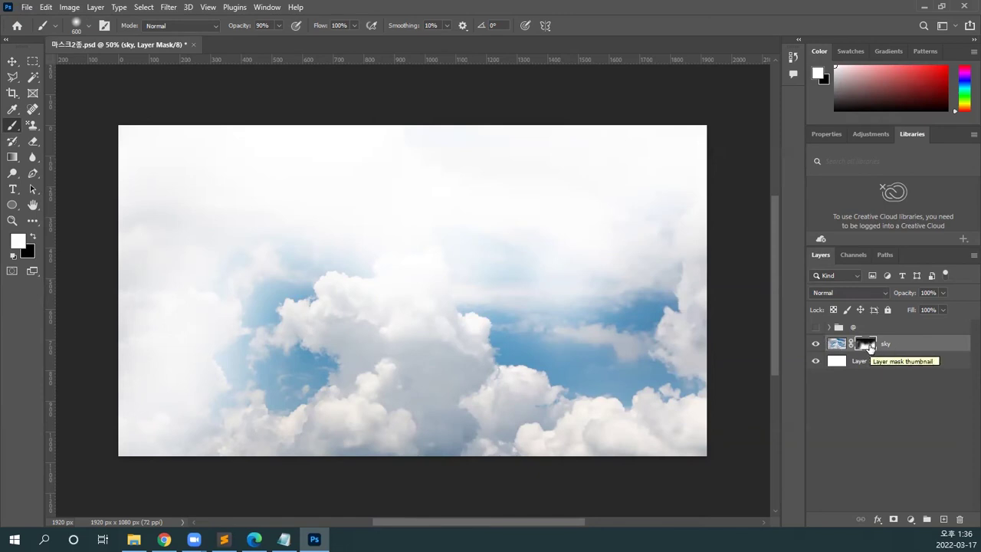
Reveal the left-middle clouds, then paint black to hide the left blue sky and lower-left clouds at 100% opacity.
left_click_drag(263, 330, 235, 361)
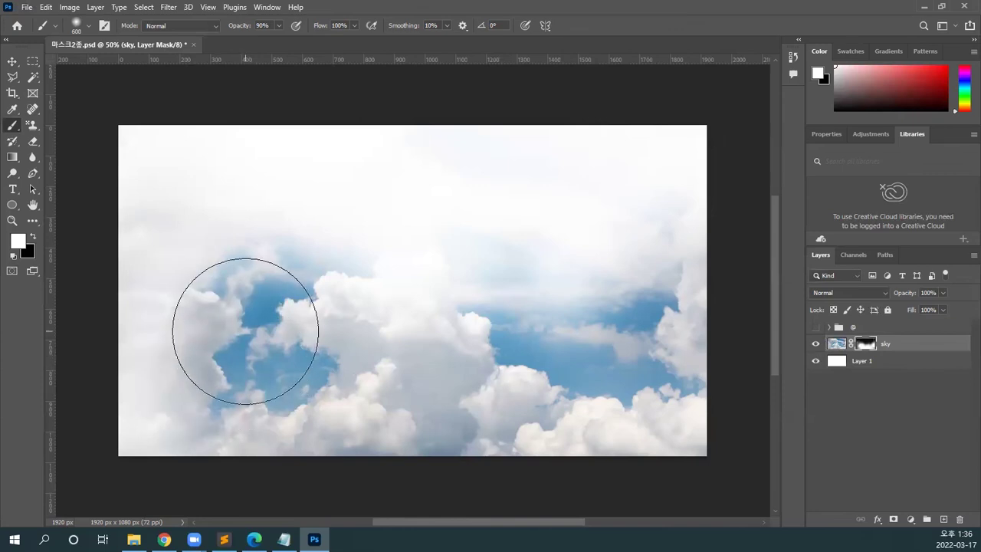
key("x")
mouse_move(245, 317)
left_mouse_down()
mouse_move(263, 291)
mouse_move(221, 336)
left_mouse_up()
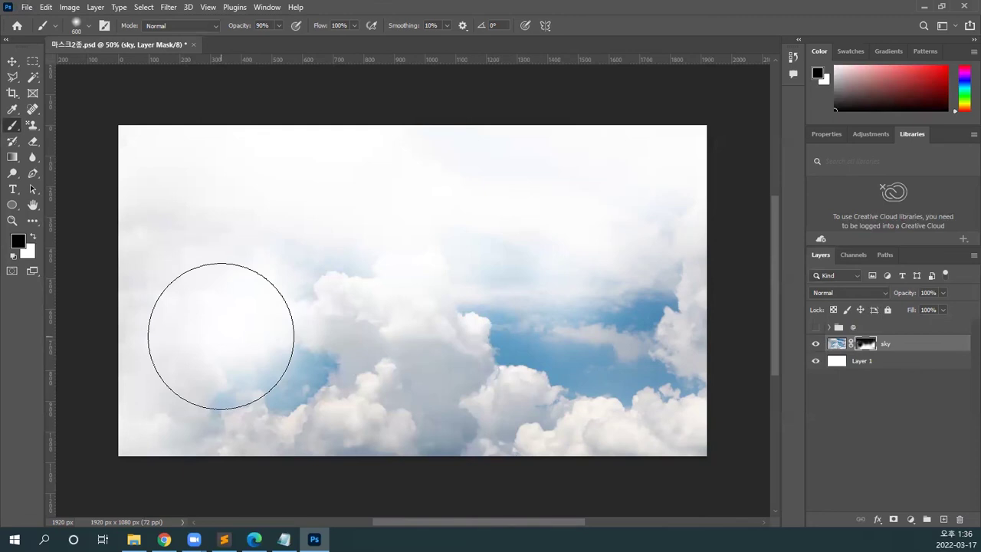
mouse_move(220, 336)
left_mouse_down()
mouse_move(285, 332)
mouse_move(276, 342)
left_mouse_up()
key("4")
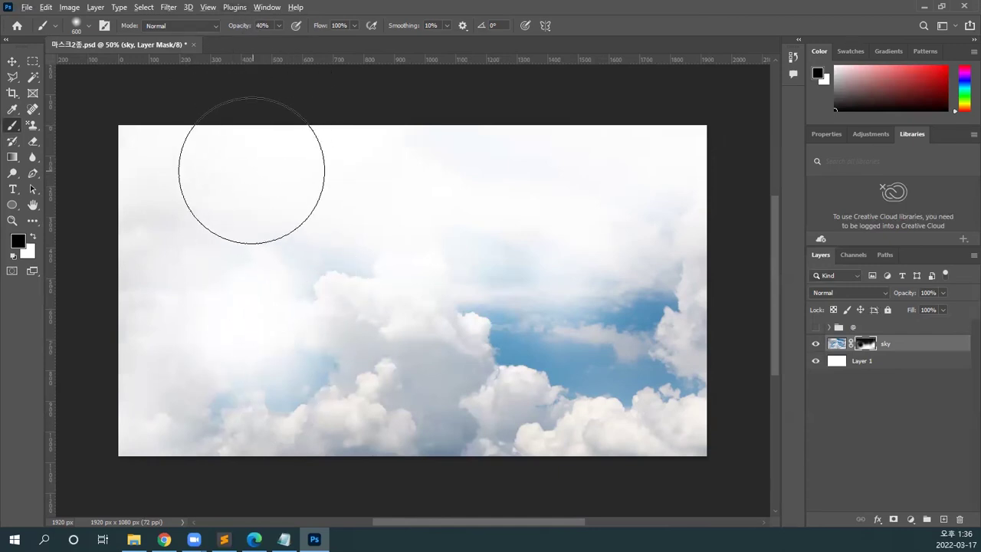
key("0")
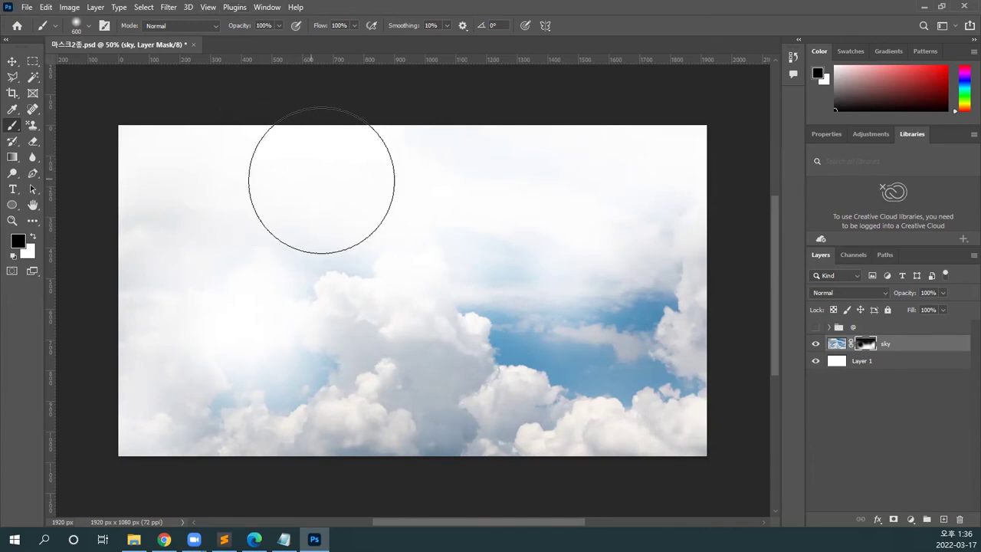
mouse_move(312, 311)
left_mouse_down()
mouse_move(235, 373)
mouse_move(345, 327)
mouse_move(368, 351)
mouse_move(259, 350)
mouse_move(368, 345)
left_mouse_up()
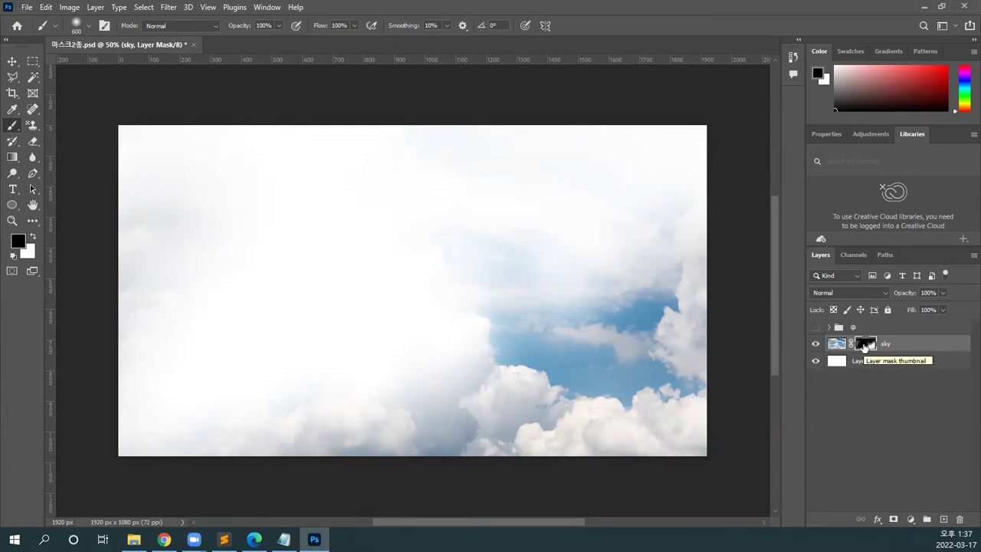
Try deleting and then applying the sky layer mask, undoing each so the mask is kept.
right_click(865, 346)
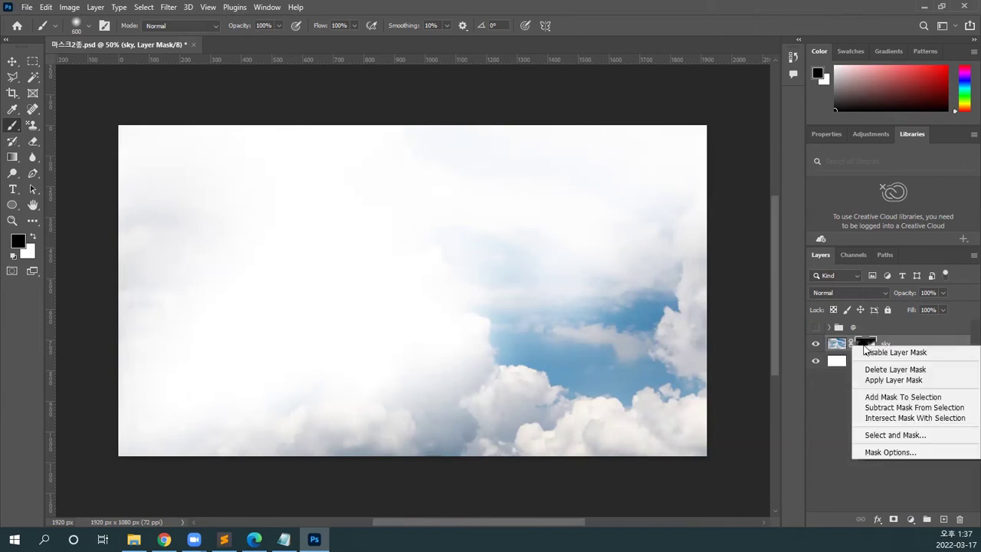
left_click(915, 373)
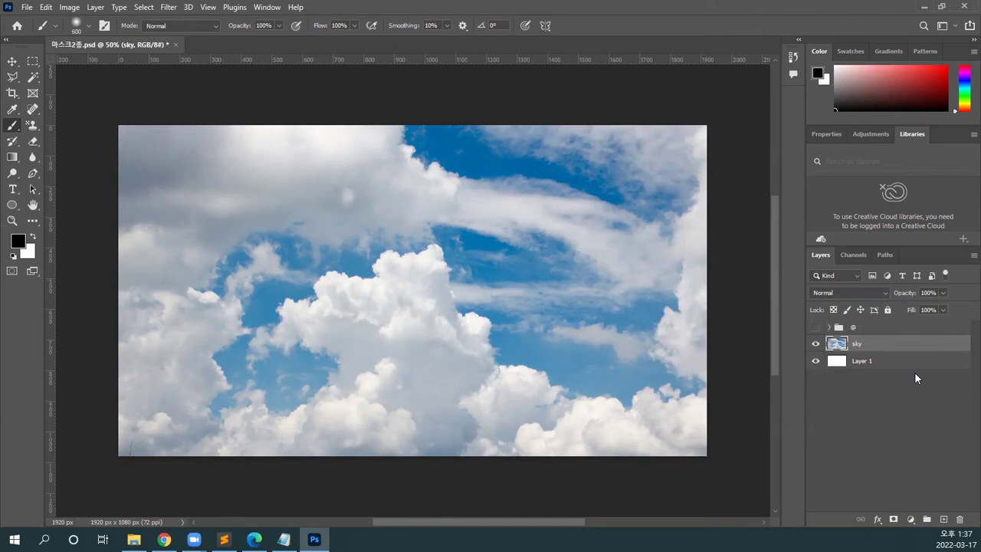
key("ctrl+z")
right_click(866, 347)
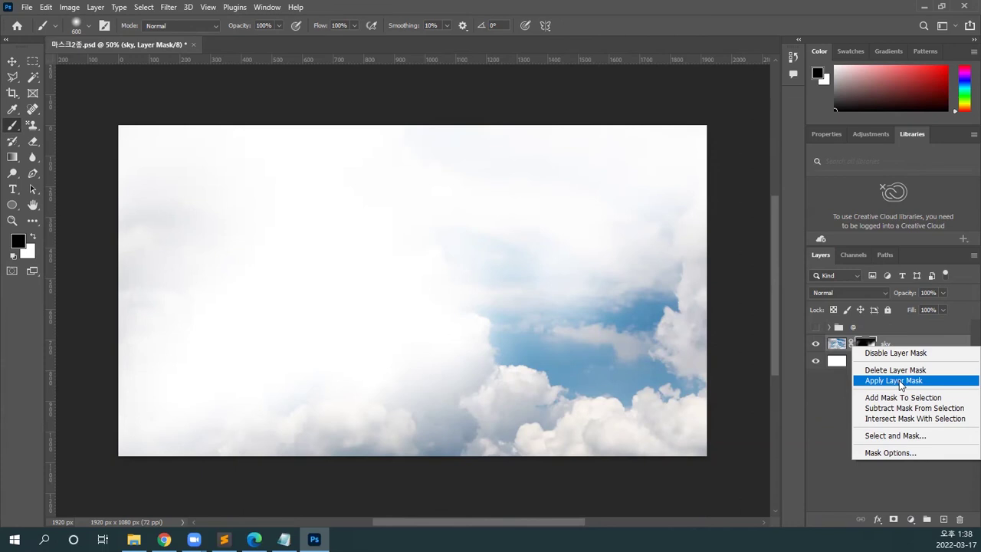
left_click(899, 381)
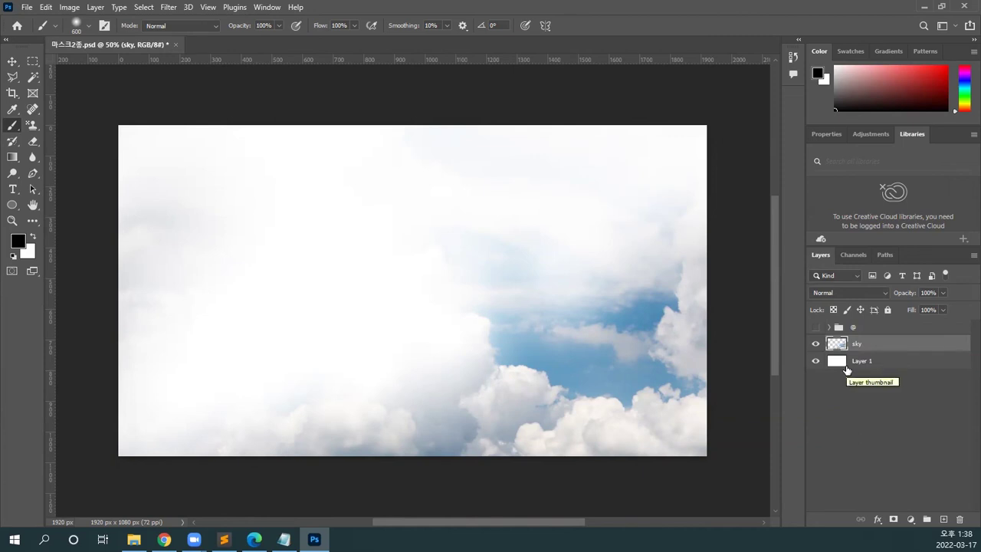
key("ctrl+z")
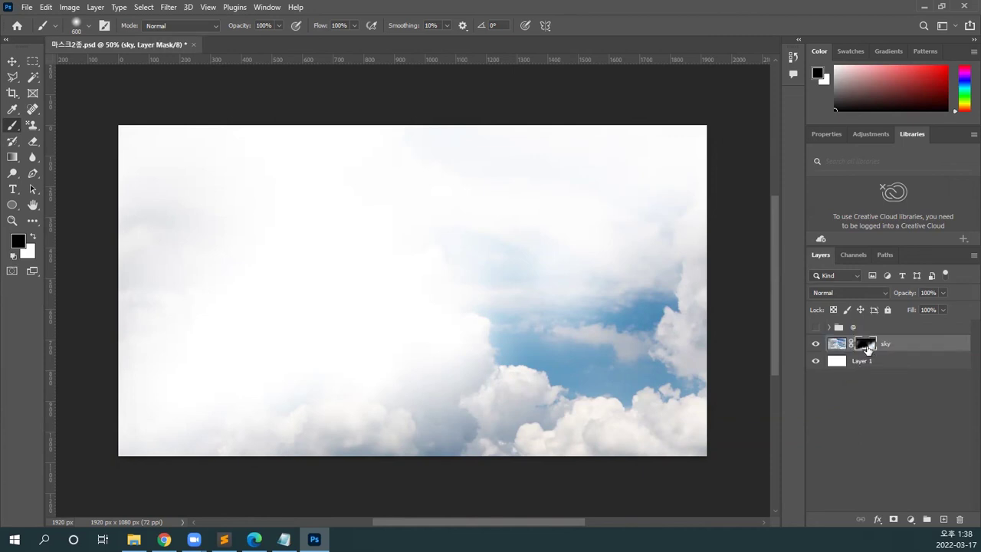
Apply and undo the sky mask once more, then choose Disable Layer Mask to show the full sky.
right_click(867, 349)
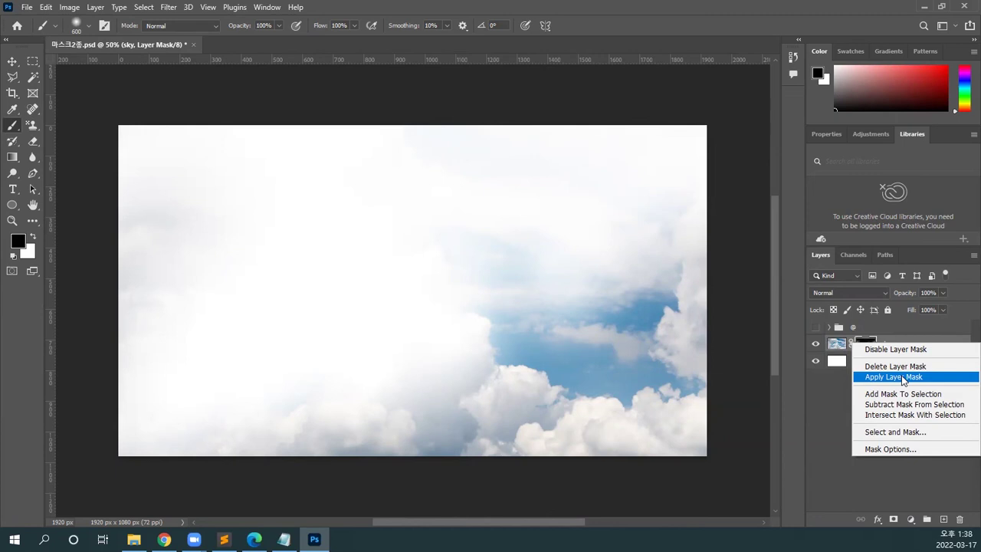
left_click(903, 380)
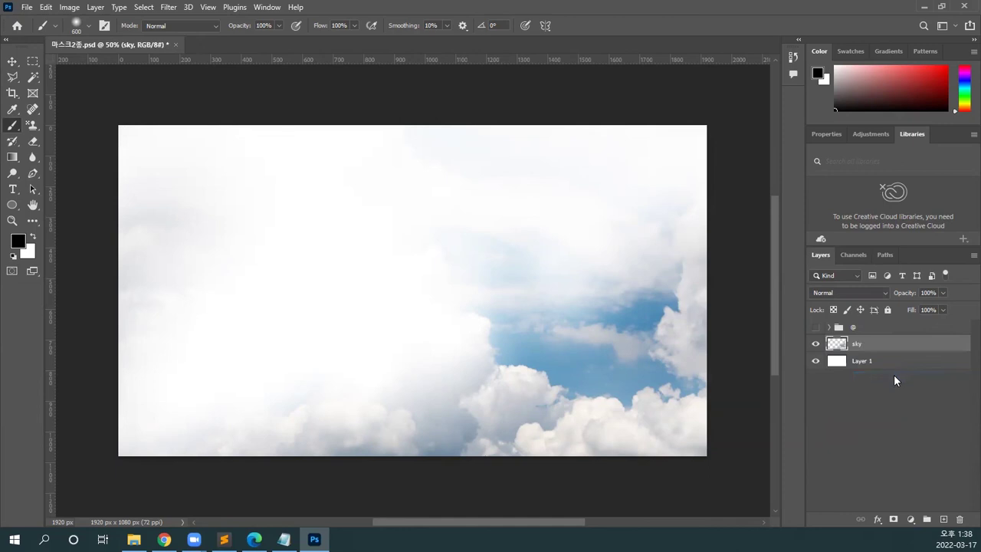
key("ctrl+z")
right_click(864, 347)
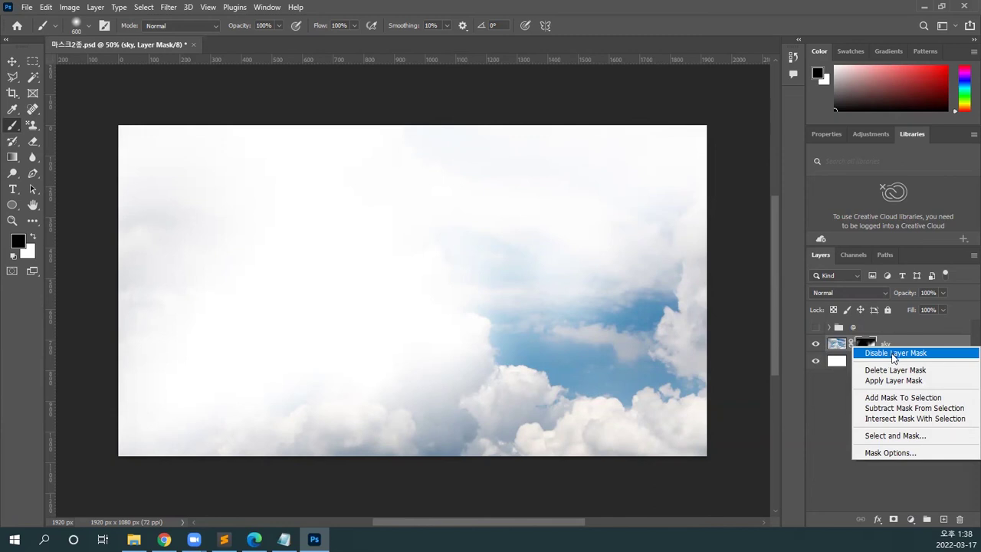
left_click(894, 354)
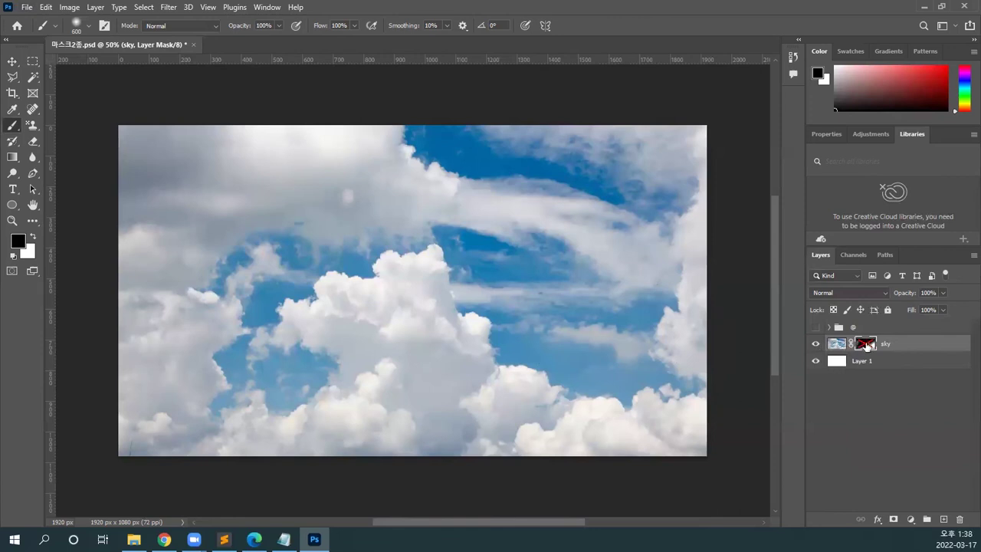
Toggle the sky layer mask off and on twice to compare, leave it enabled, and select the Gradient tool.
left_click(866, 345, "shift")
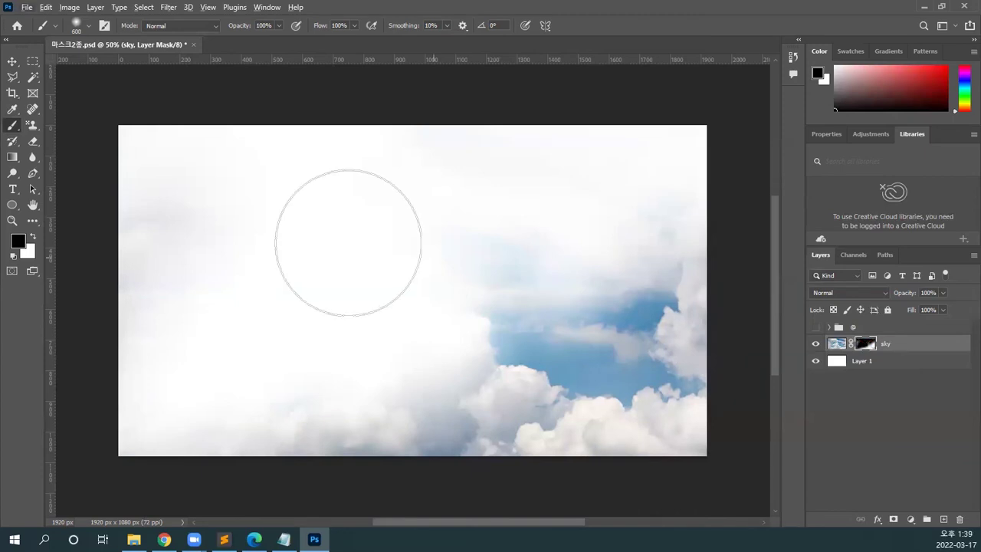
right_click(864, 345)
left_click(889, 352)
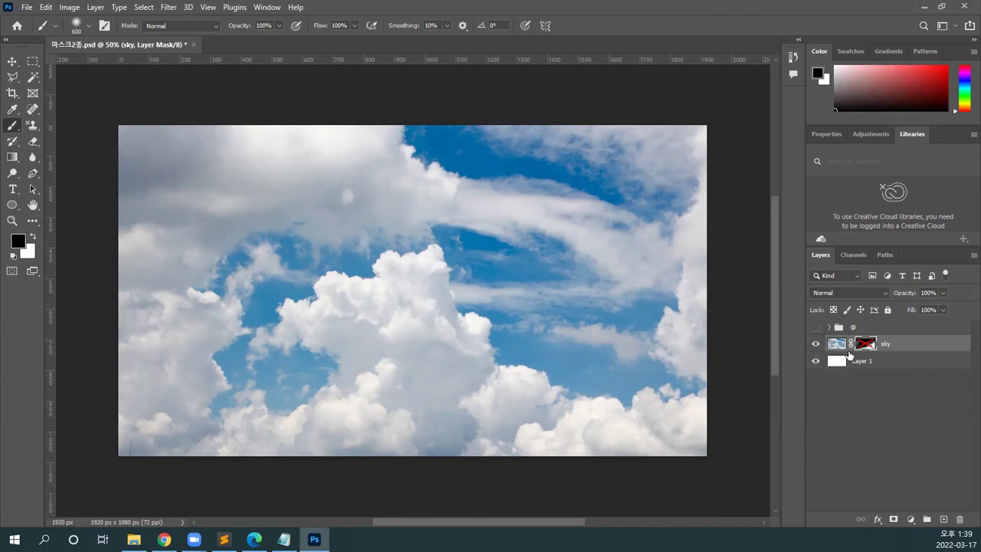
left_click(864, 344, "shift")
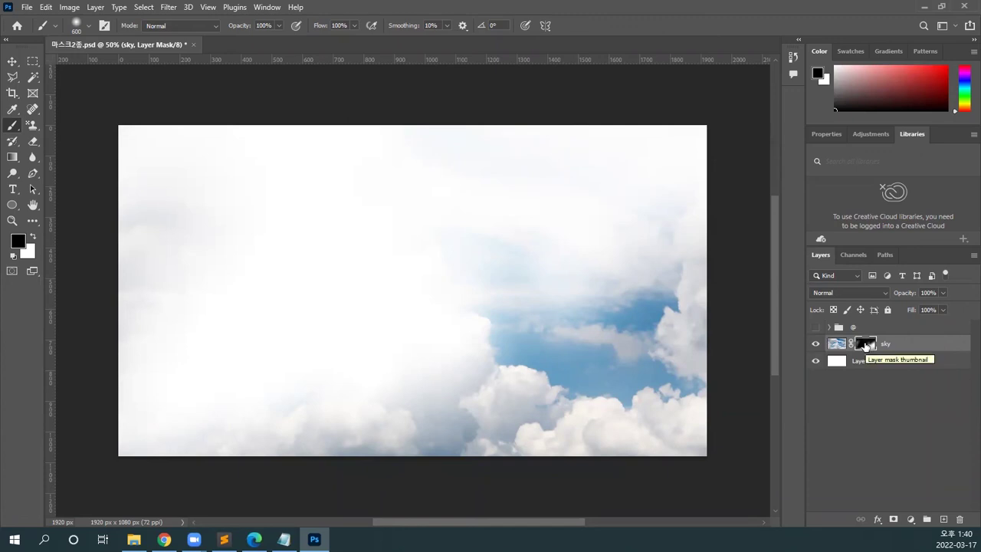
right_click(865, 344)
left_click(872, 352)
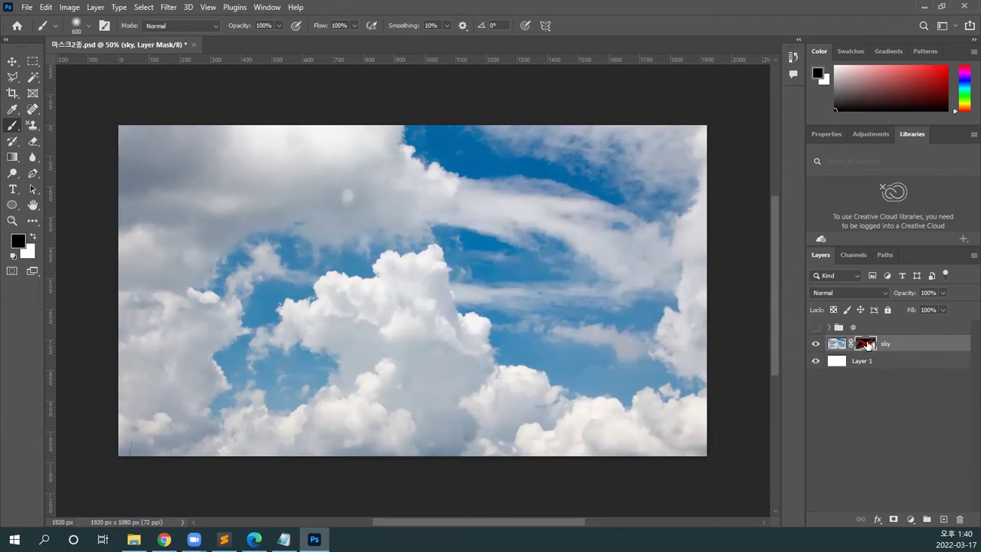
left_click(866, 344, "shift")
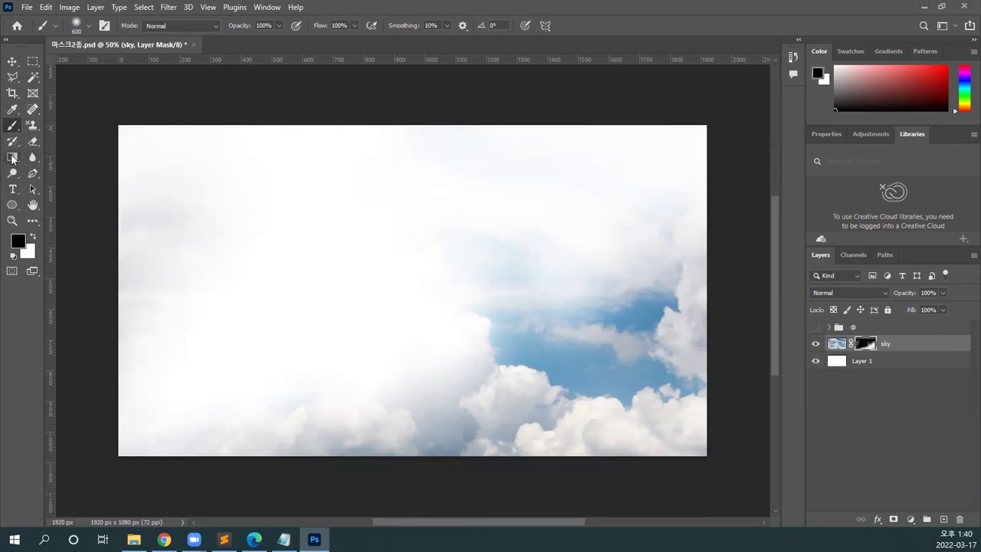
left_click(13, 158)
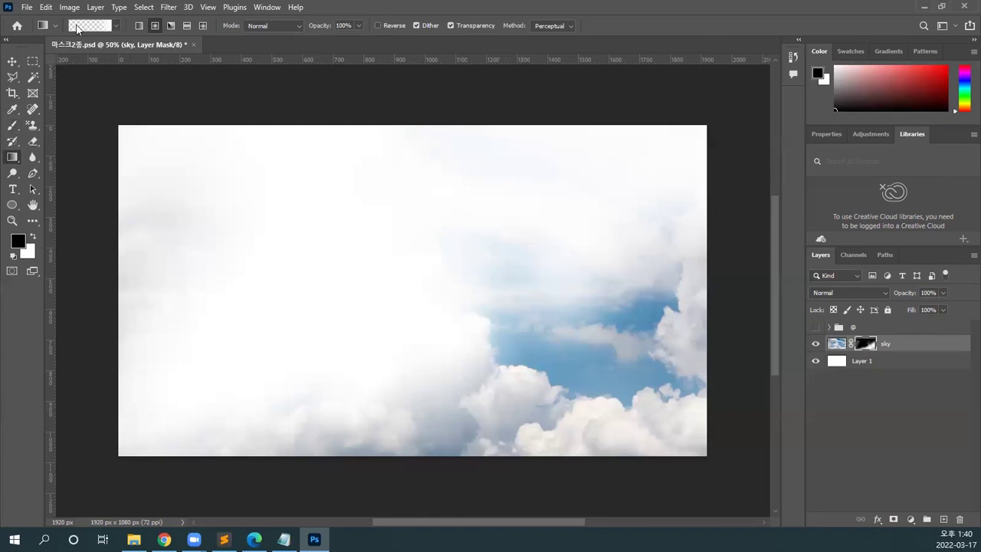
Pick the Black, White preset from the Basics gradients and bring up the Gradient Editor.
left_click(118, 28)
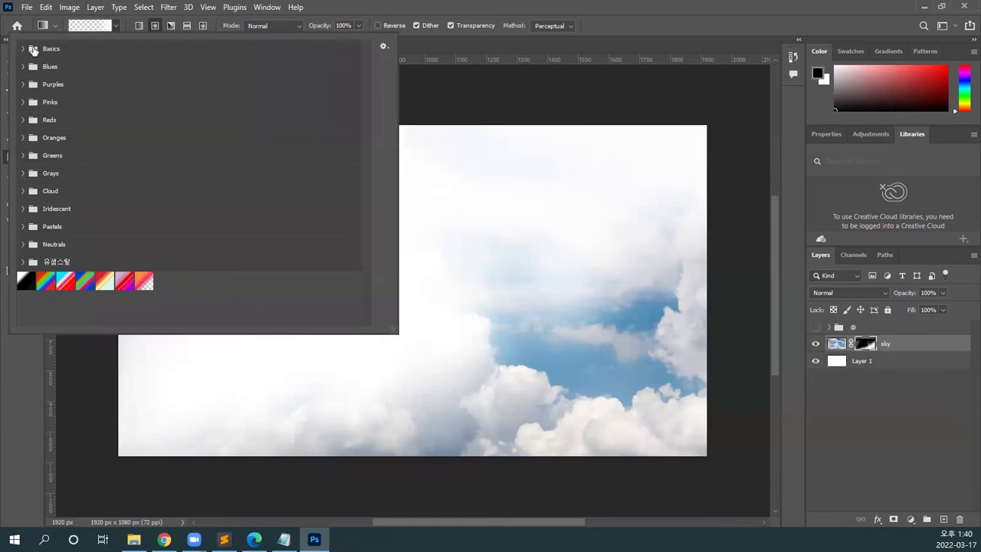
left_click(24, 49)
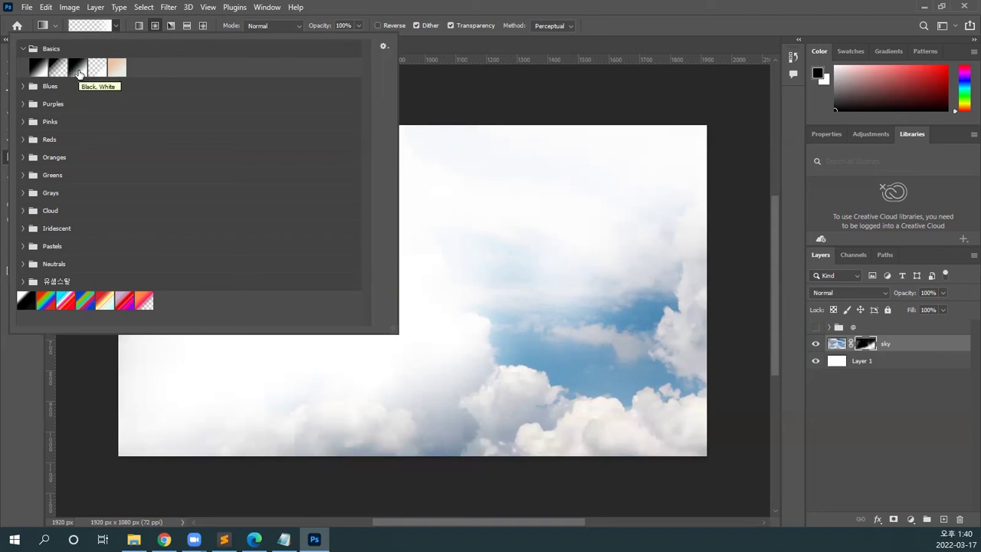
left_click(79, 73)
left_click(84, 26)
key("alt")
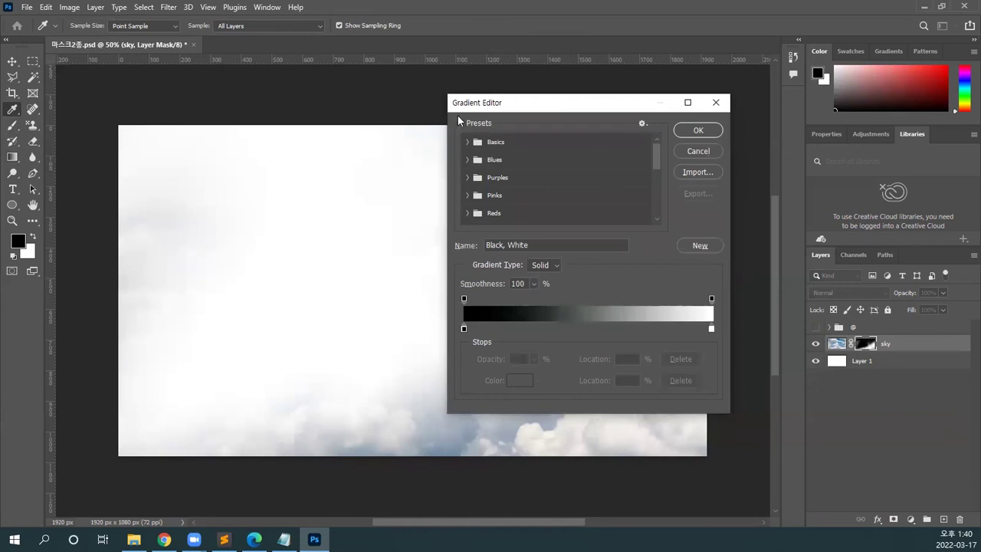
Set the Black, White gradient's left stop to near-black in the Gradient Editor and confirm with OK.
left_click_drag(459, 108, 118, 78)
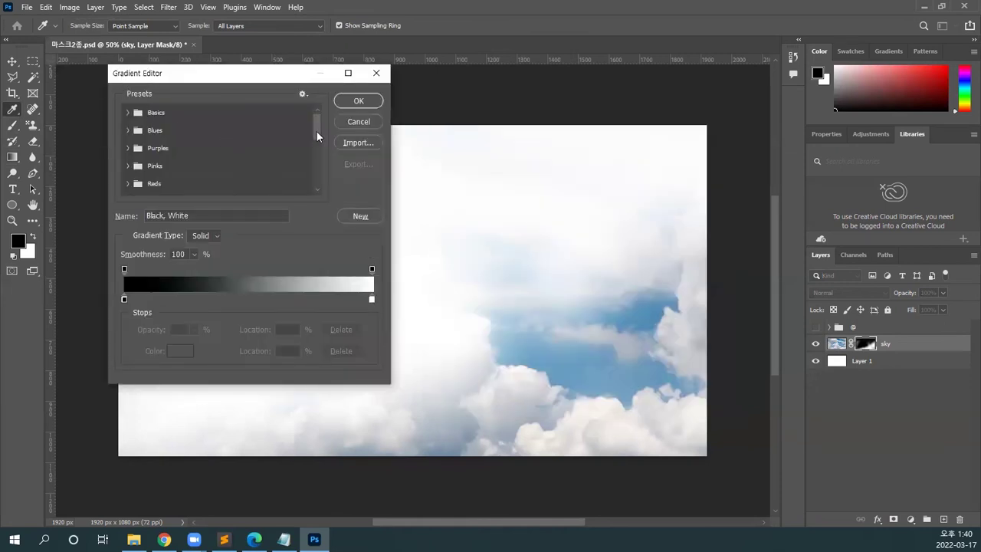
left_click(356, 121)
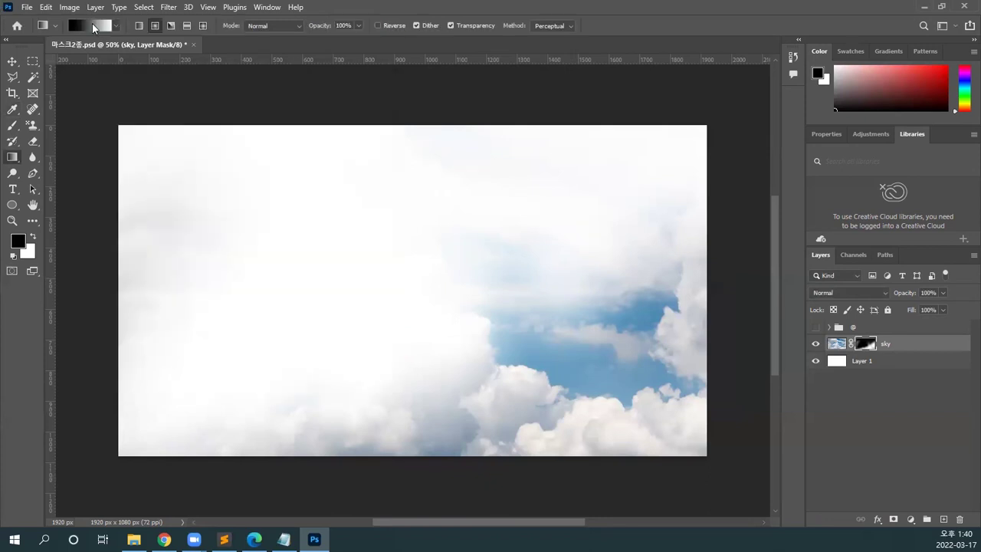
left_click(95, 26)
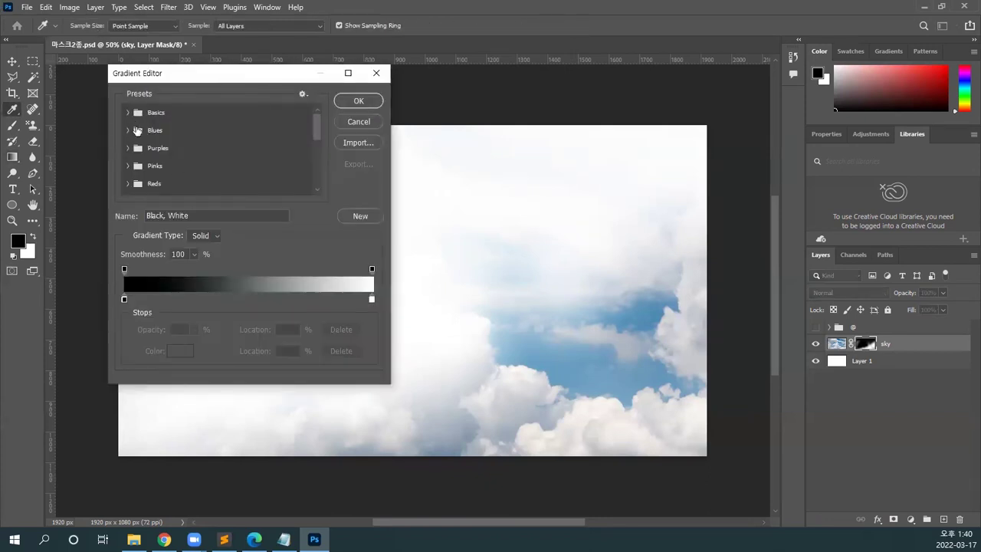
left_click(124, 300)
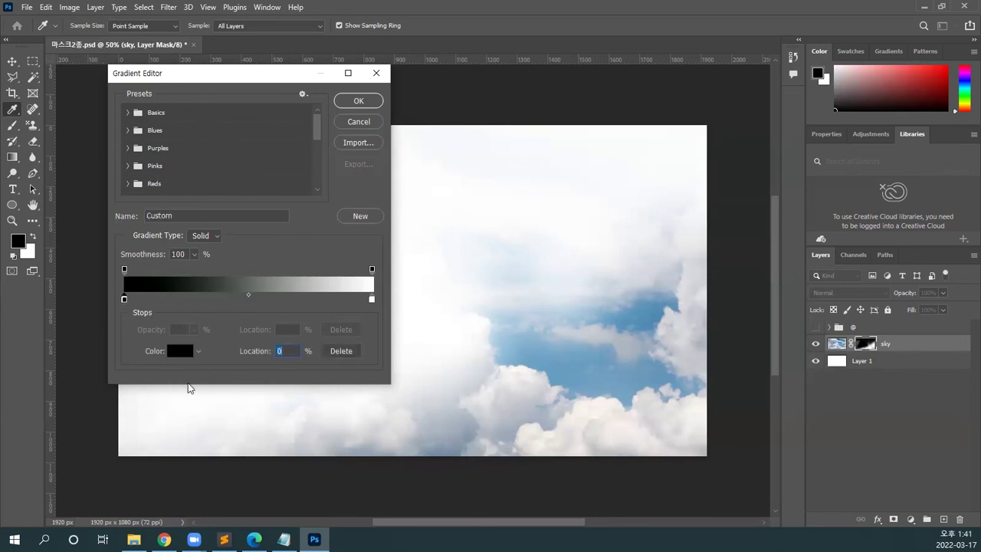
left_click(180, 352)
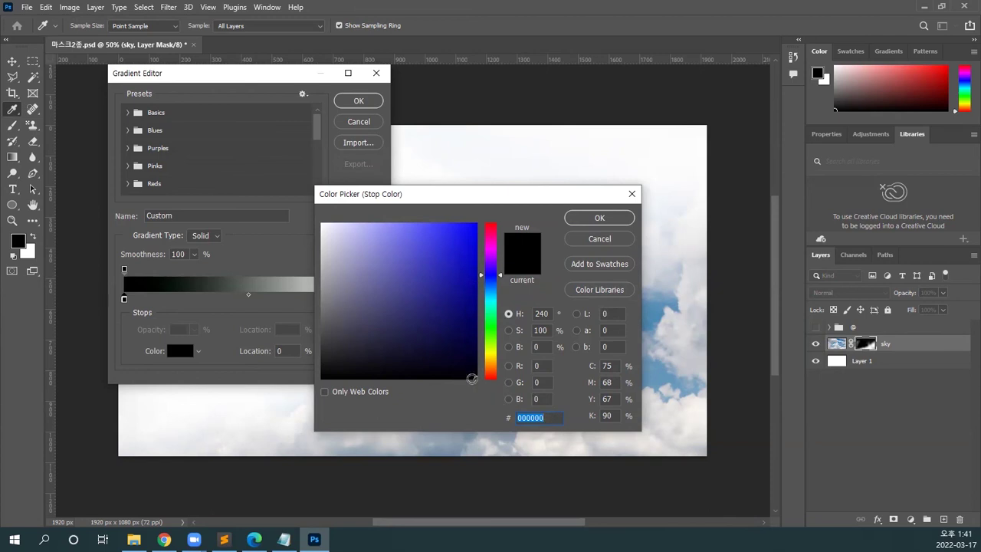
mouse_move(340, 373)
left_mouse_down()
mouse_move(294, 377)
mouse_move(295, 385)
left_mouse_up()
left_click(589, 217)
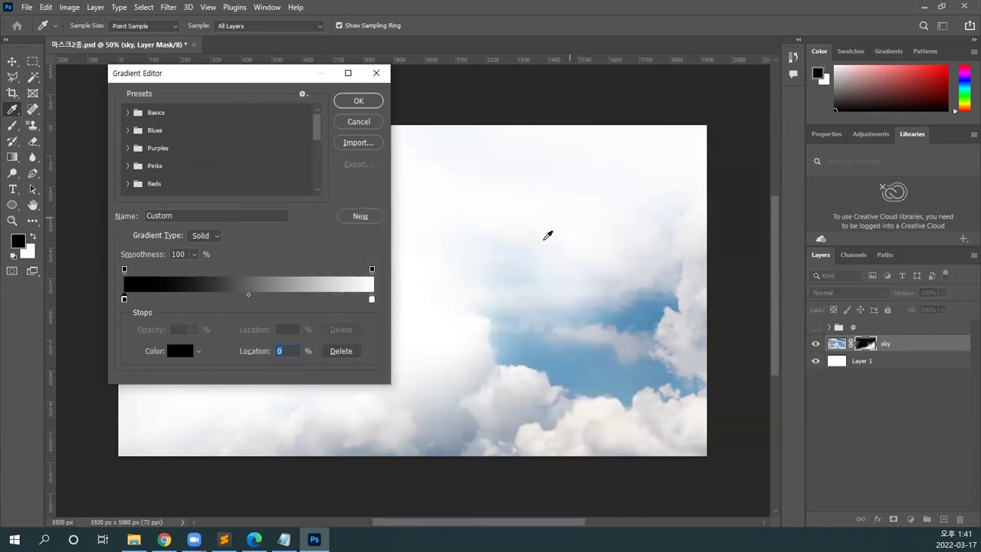
left_click(358, 102)
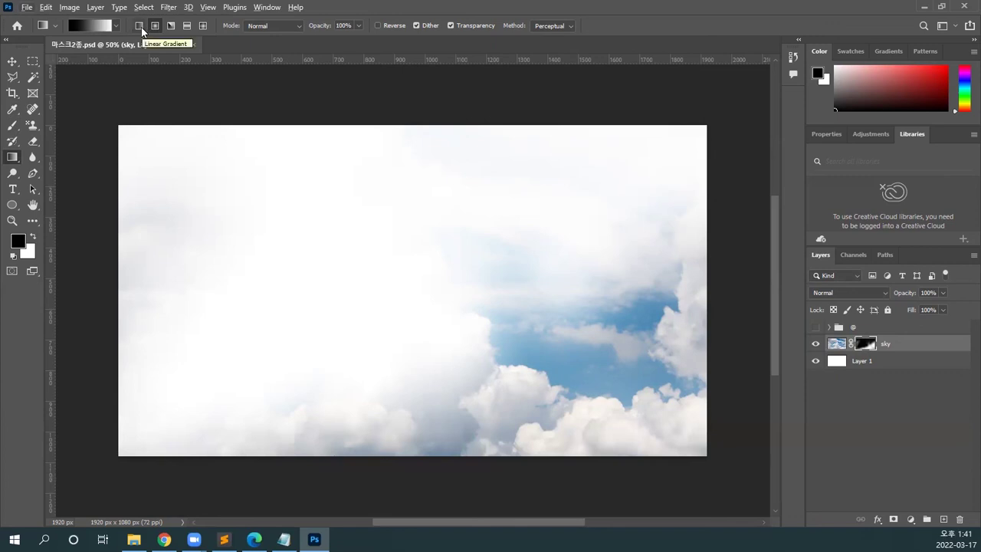
Draw a linear gradient on the sky mask, redrawing it diagonally to reveal more sky on the right.
left_click(140, 26)
left_click_drag(255, 295, 612, 294)
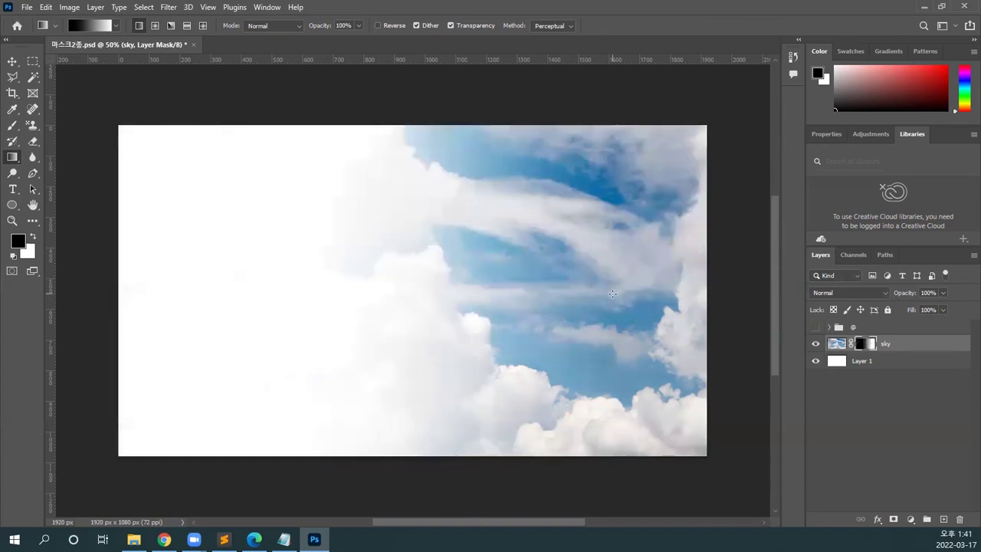
mouse_move(462, 206)
left_mouse_down()
mouse_move(473, 360)
mouse_move(465, 225)
left_mouse_up()
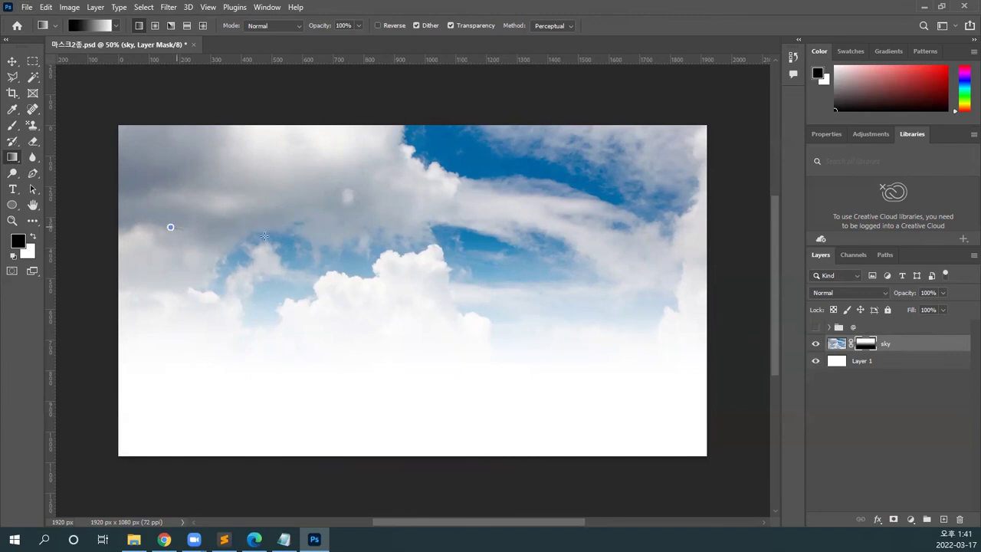
left_click_drag(168, 226, 391, 267)
left_click_drag(256, 185, 670, 357)
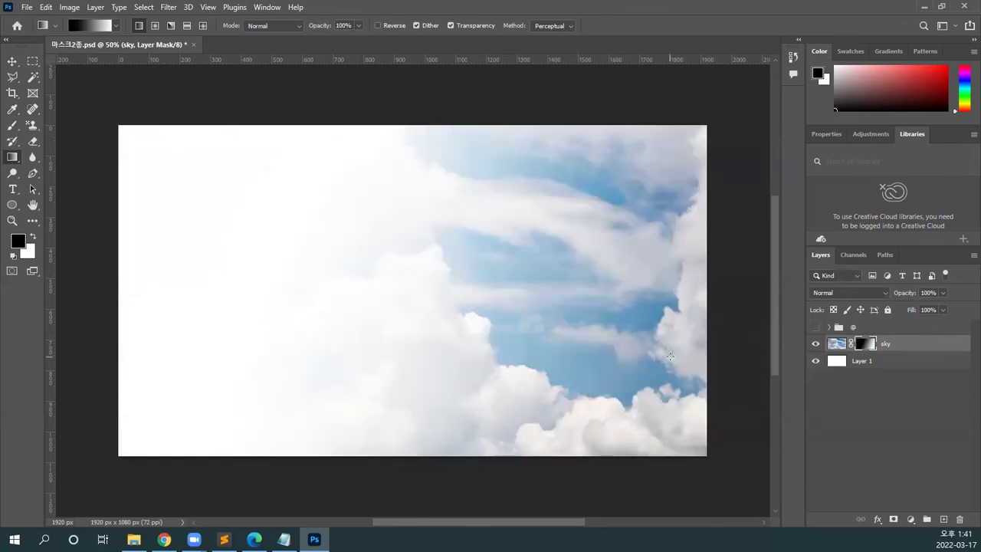
left_click_drag(226, 217, 618, 355)
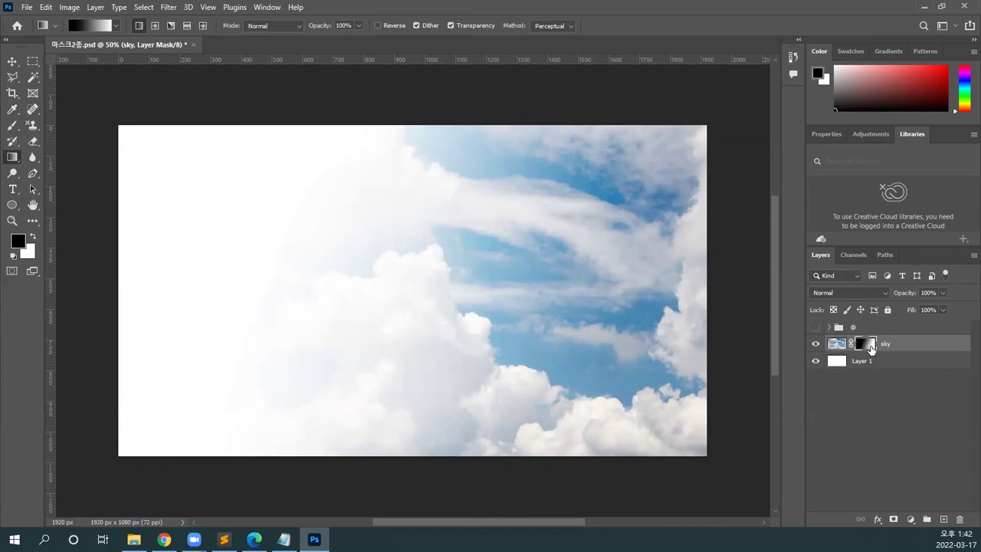
Show the @ artwork group again and choose View Properties for the sky layer's mask.
left_click(816, 327)
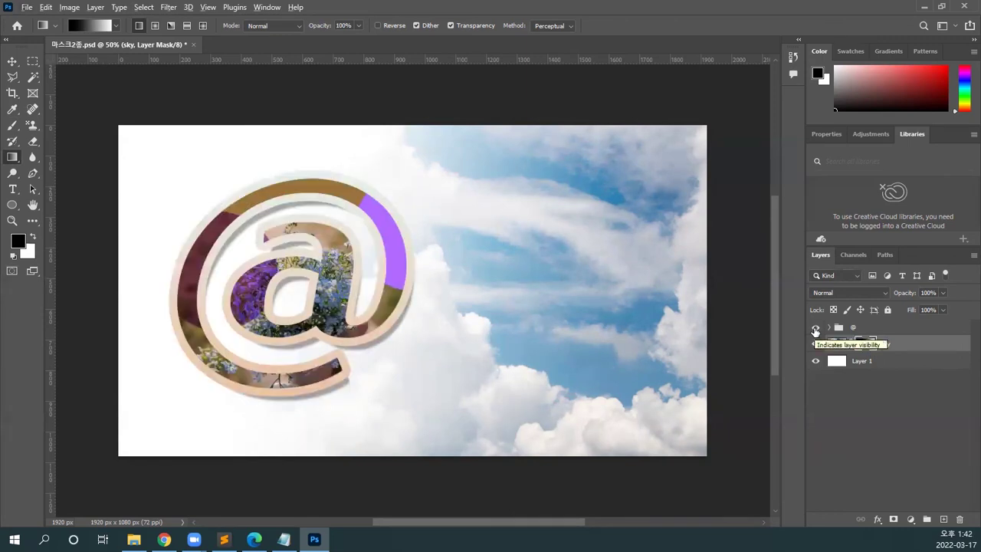
double_click(865, 343)
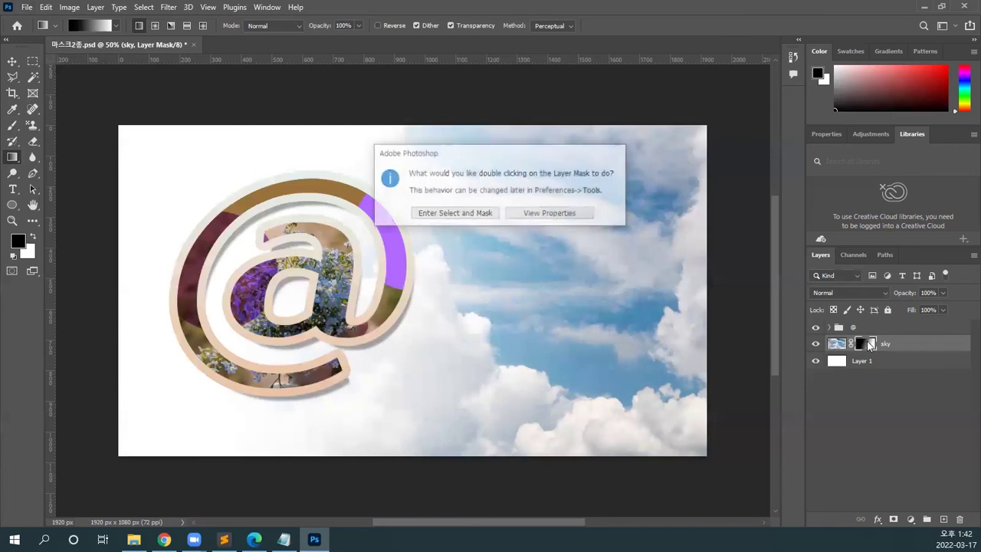
left_click(588, 213)
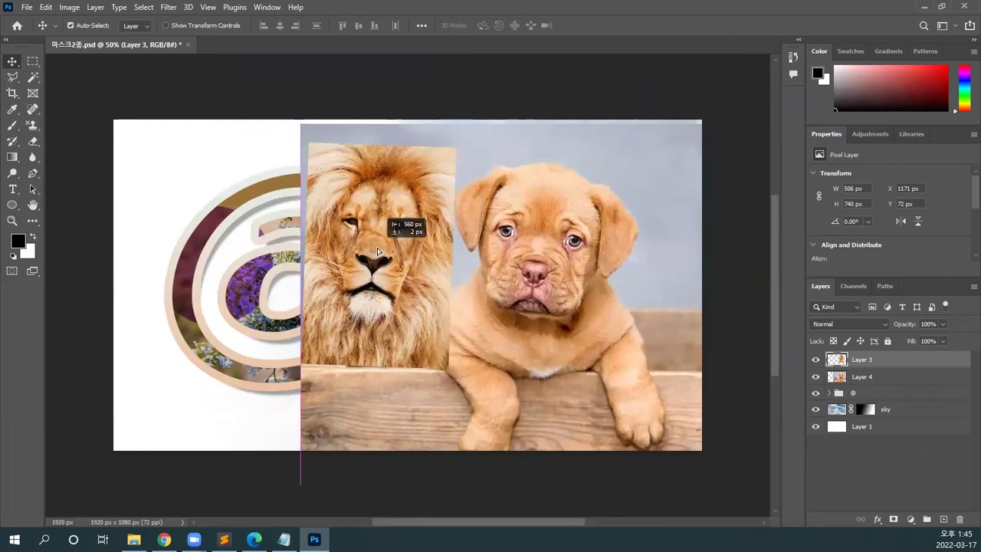
Drag the lion photo right so its face covers the puppy's face (X 1154 px, Y 106 px).
left_click_drag(377, 251, 377, 253)
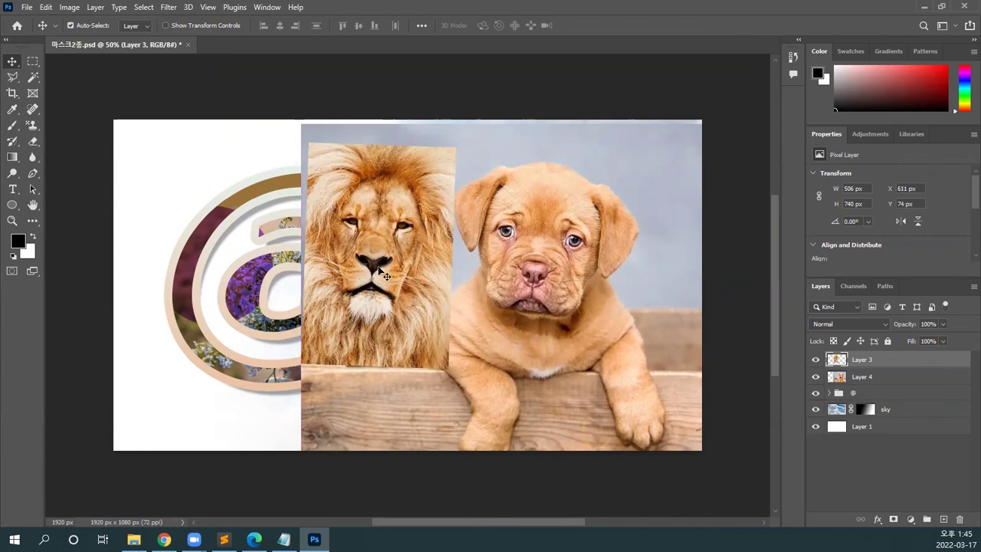
mouse_move(379, 267)
left_mouse_down()
mouse_move(540, 272)
mouse_move(468, 273)
mouse_move(542, 274)
mouse_move(566, 285)
left_mouse_up()
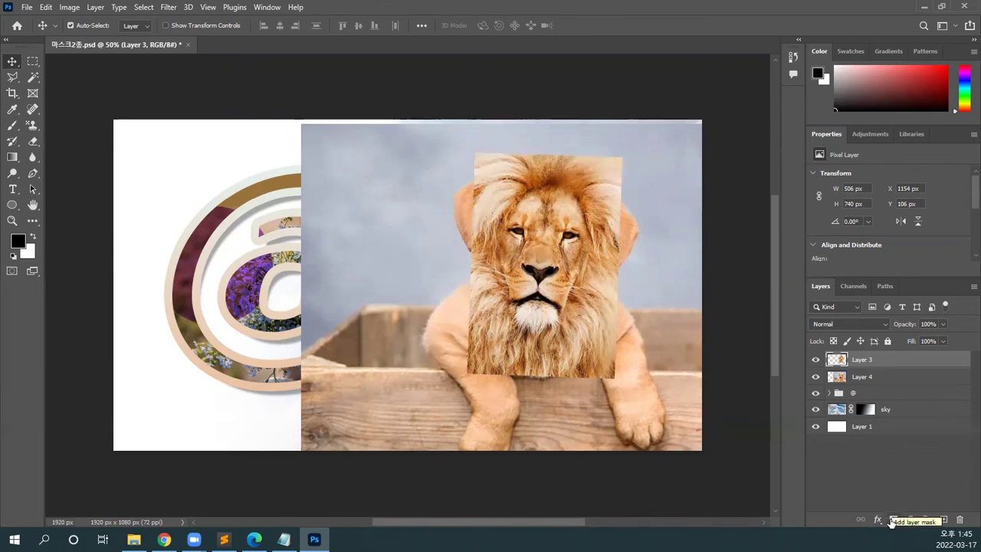
Replace Layer 3's white mask with an all-black hide-all mask so only the puppy shows.
left_click(893, 520)
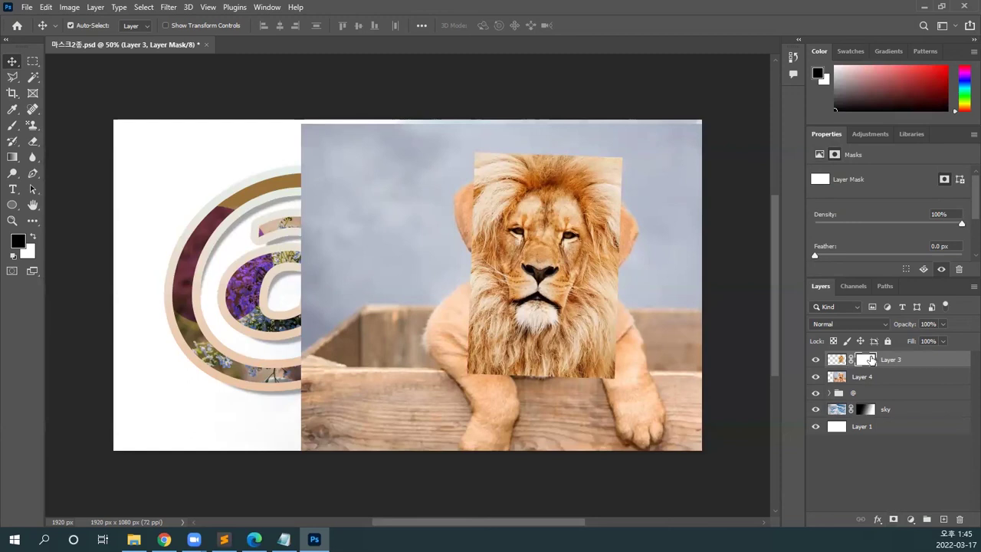
key("ctrl+z")
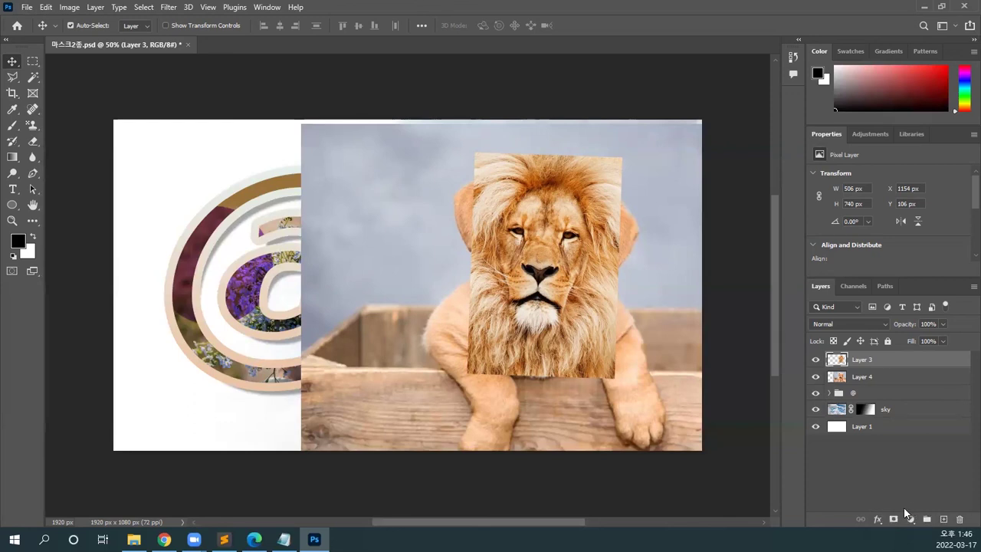
left_click(894, 521, "alt")
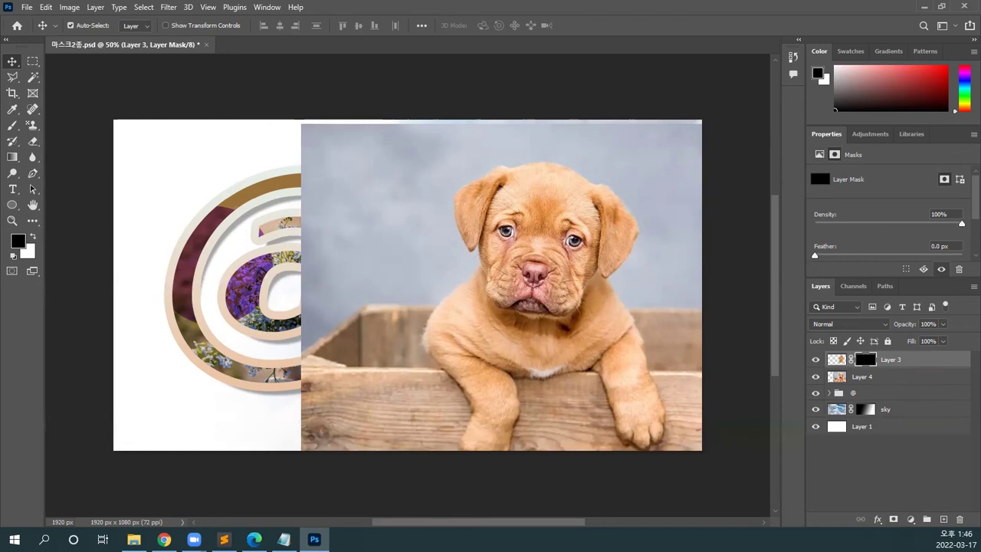
Pick the Brush with white as foreground, and disable Layer 3's mask to show the whole lion.
left_click(14, 125)
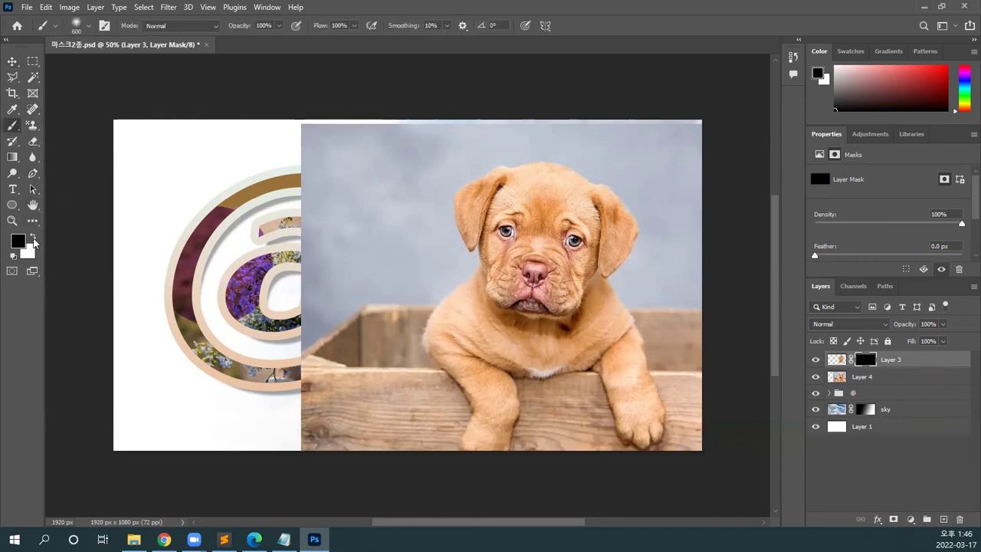
left_click(33, 239)
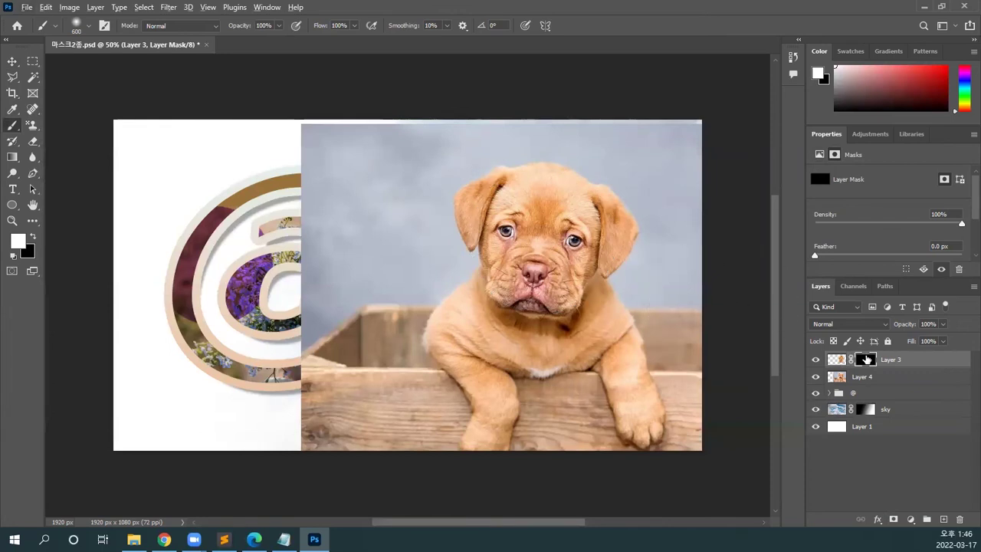
right_click(865, 360)
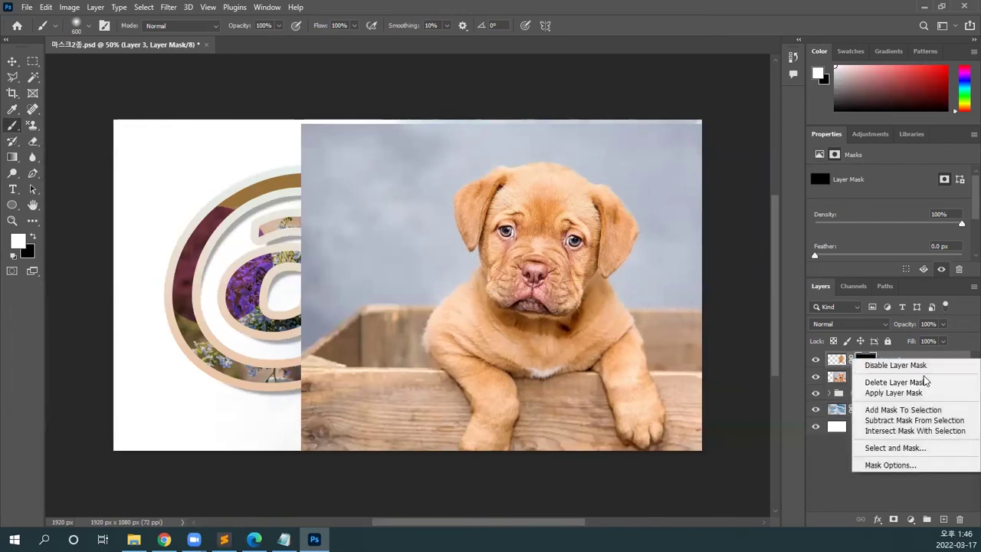
left_click(836, 359)
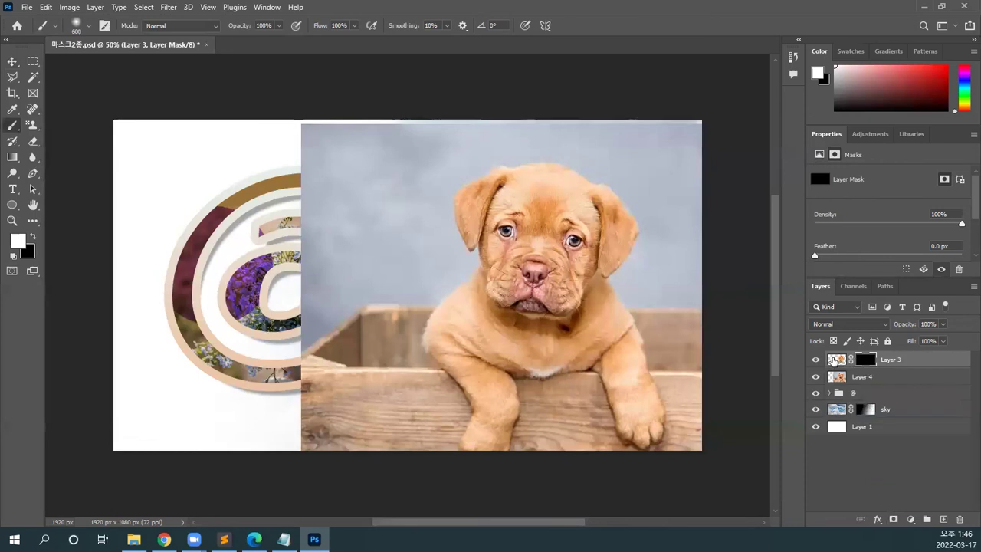
left_click(862, 360)
right_click(863, 360)
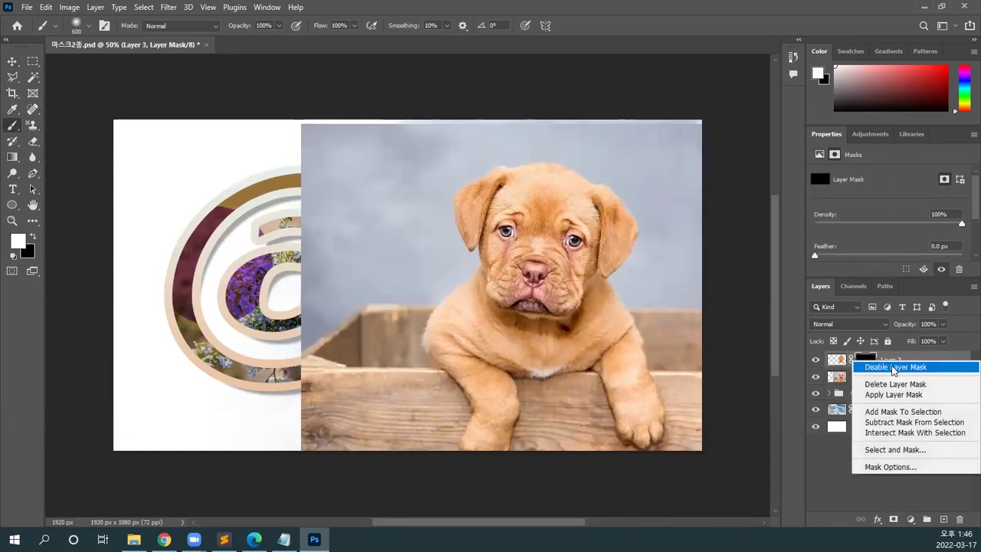
left_click(894, 368)
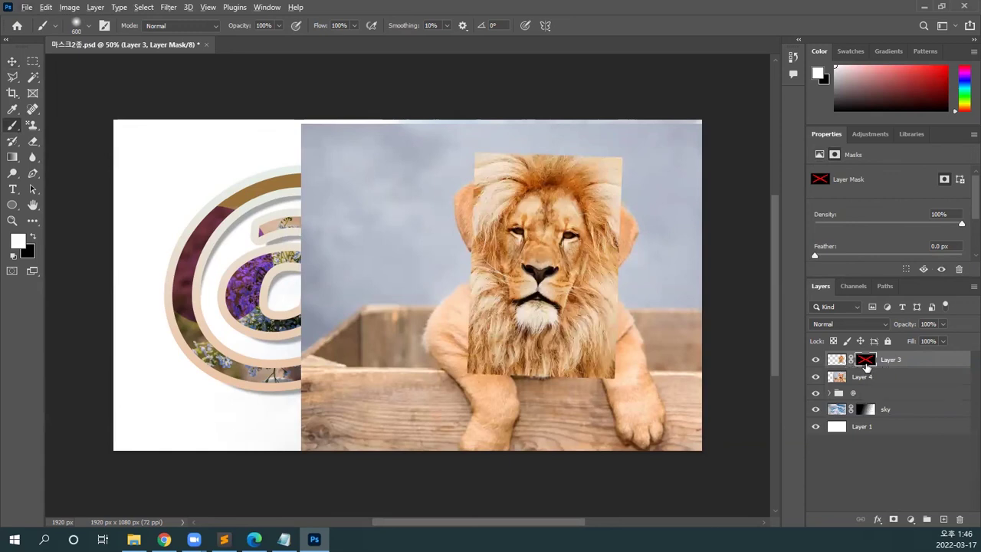
Re-enable the lion mask and paint white with a smaller brush to reveal both lion eyes.
left_click(866, 361)
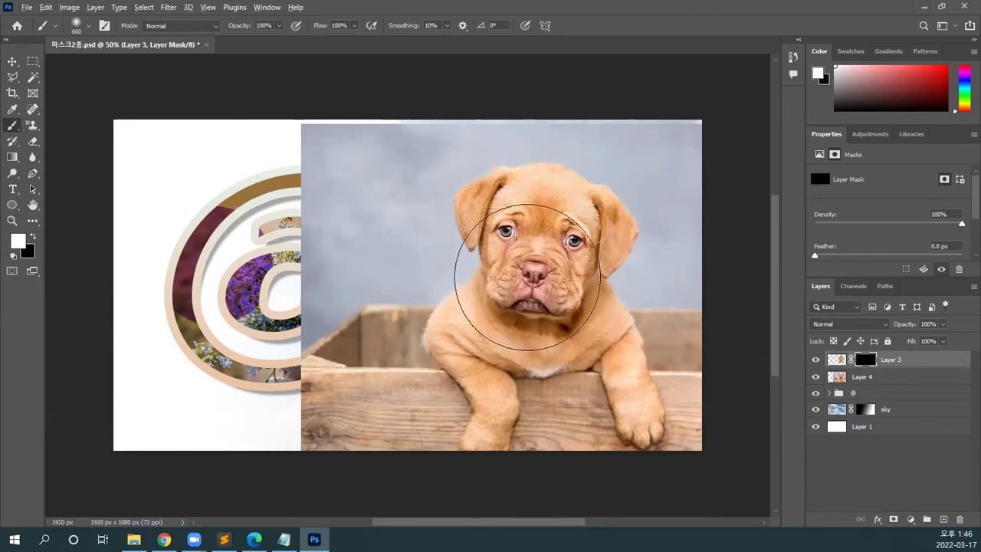
key("bracketleft")
key("bracketleft")
key("bracketleft")
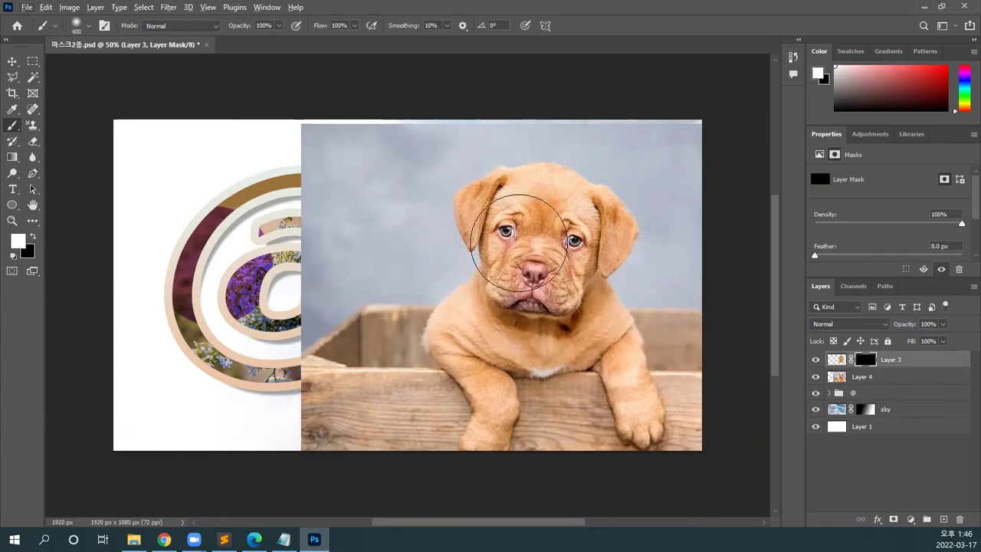
left_click(522, 232)
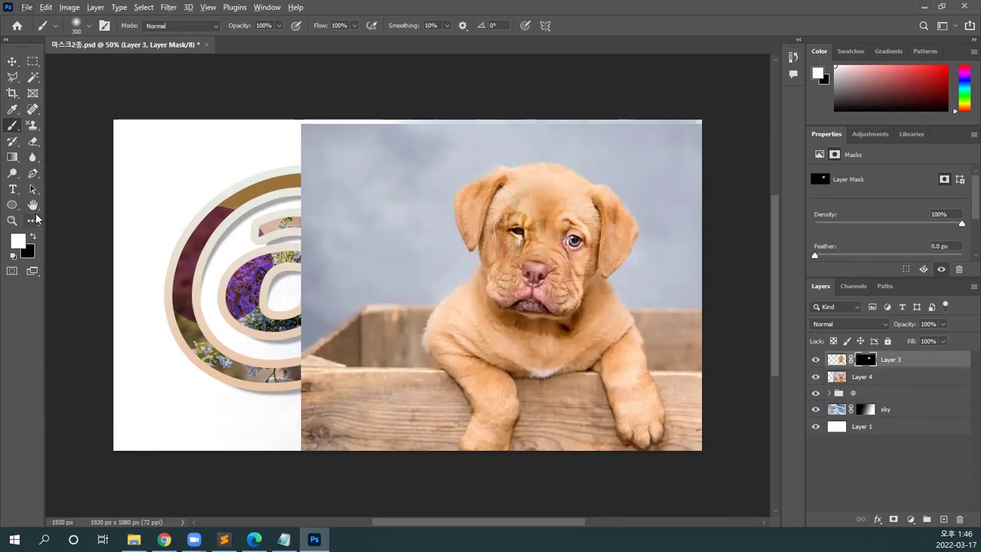
left_click_drag(574, 226, 584, 243)
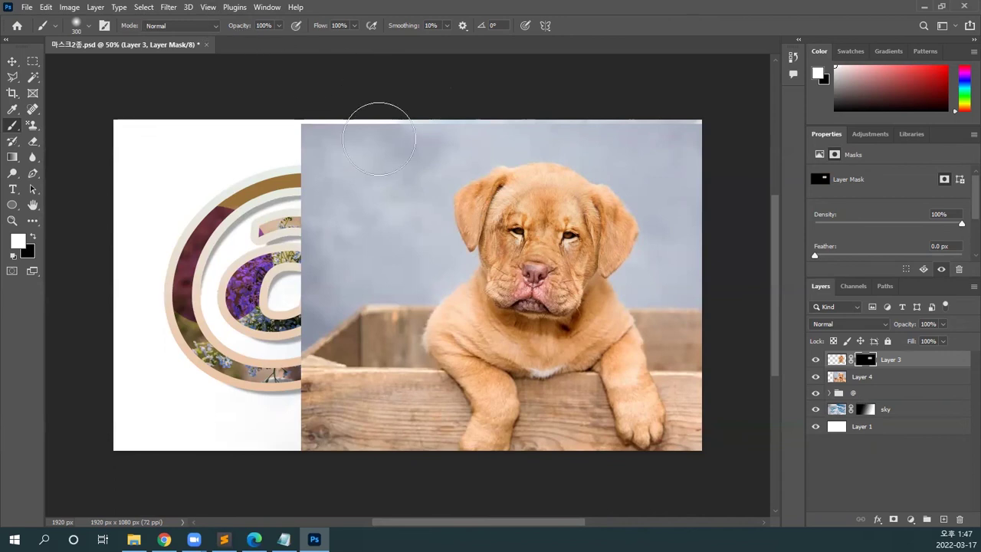
At 30% brush opacity, softly blend the lion's nose, muzzle and forehead onto the puppy.
key("3")
mouse_move(555, 257)
left_mouse_down()
mouse_move(546, 280)
mouse_move(567, 324)
mouse_move(519, 283)
mouse_move(545, 295)
mouse_move(532, 330)
mouse_move(520, 331)
left_mouse_up()
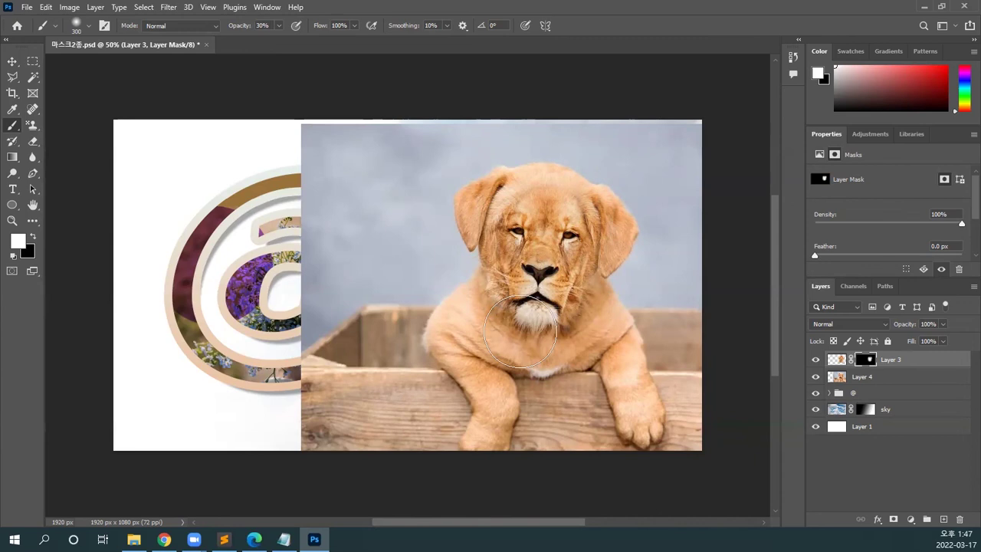
mouse_move(537, 227)
left_mouse_down()
mouse_move(549, 222)
mouse_move(552, 234)
mouse_move(524, 284)
mouse_move(555, 296)
mouse_move(548, 249)
left_mouse_up()
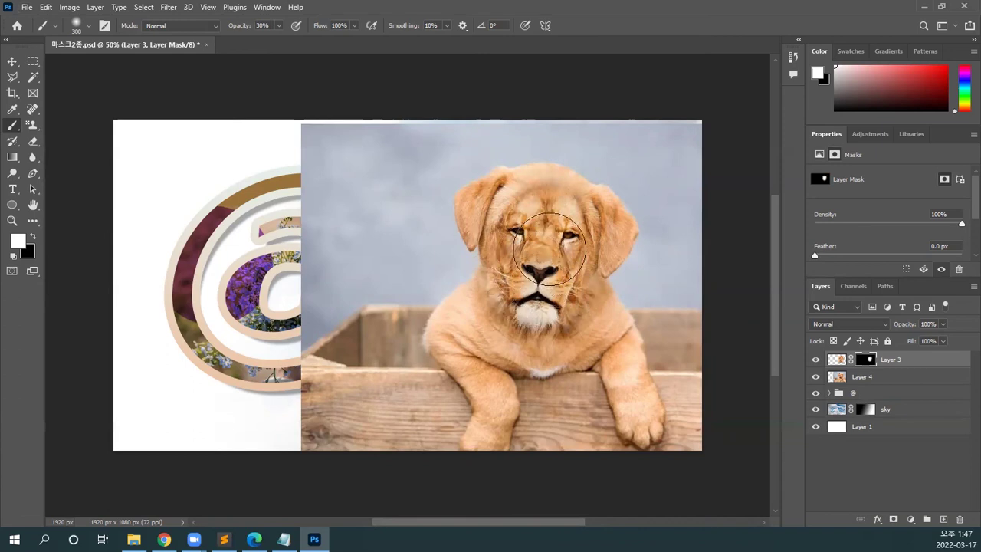
Nudge the masked lion layer to X 1170 px, Y 90 px over the puppy's face, keeping its mask.
left_click(12, 61)
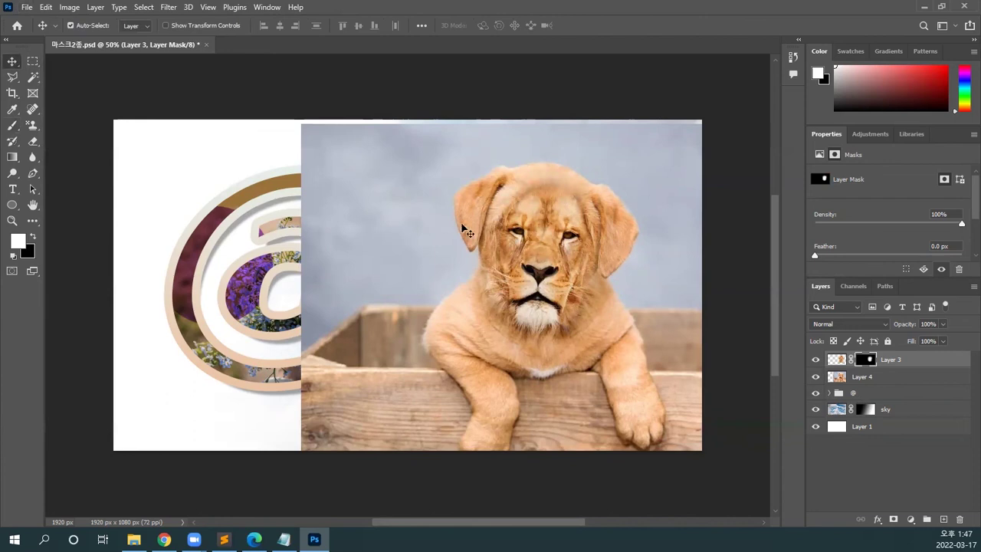
mouse_move(555, 257)
left_mouse_down()
mouse_move(568, 251)
mouse_move(602, 269)
left_mouse_up()
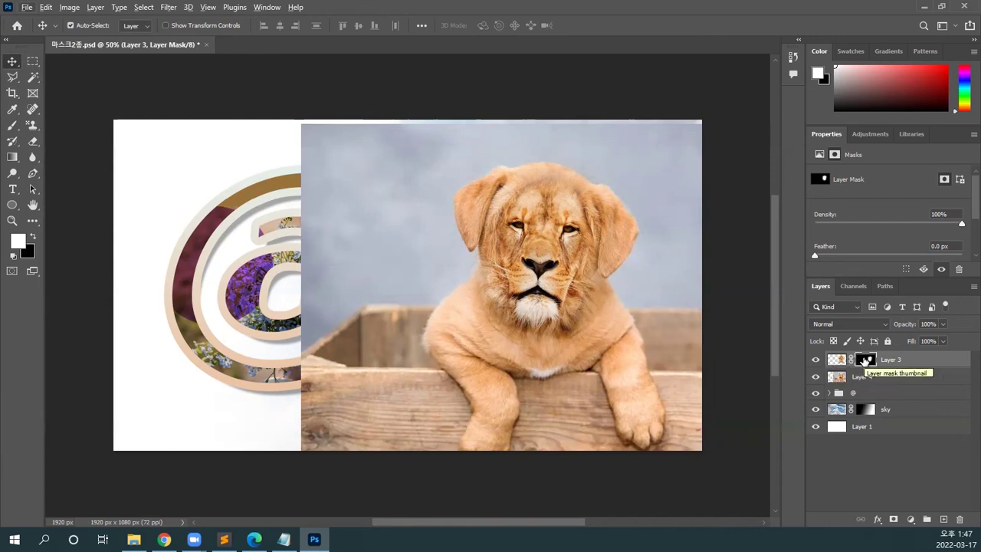
right_click(863, 360)
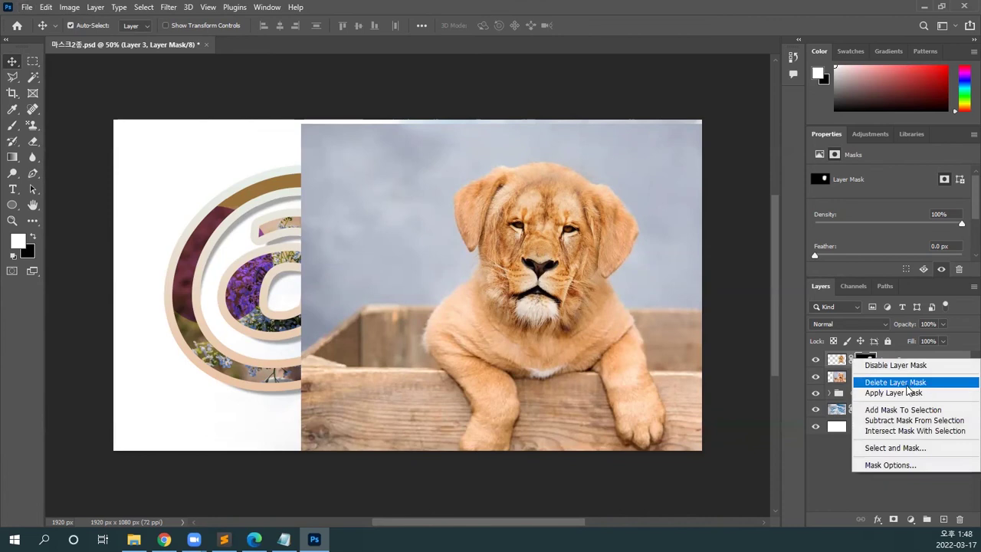
left_click(906, 387)
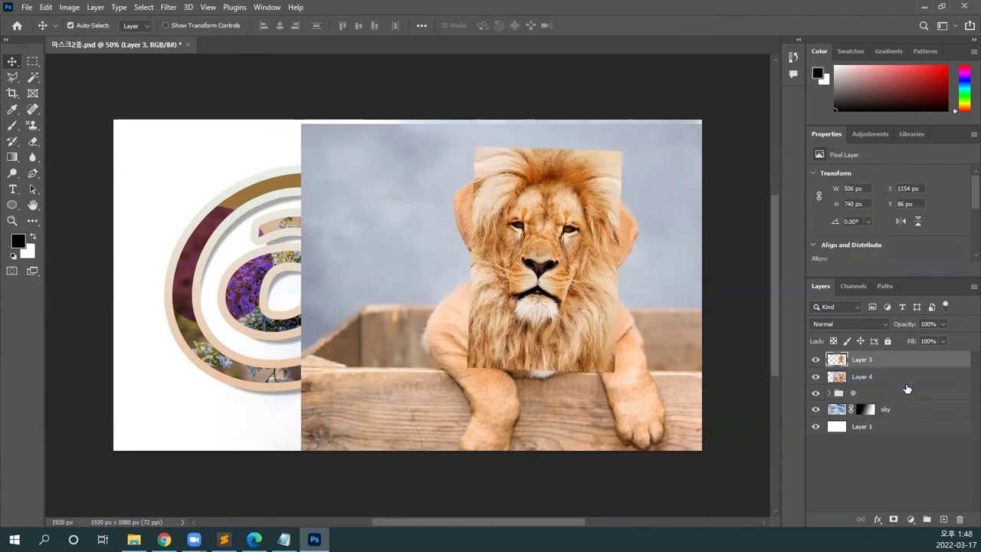
key("ctrl+z")
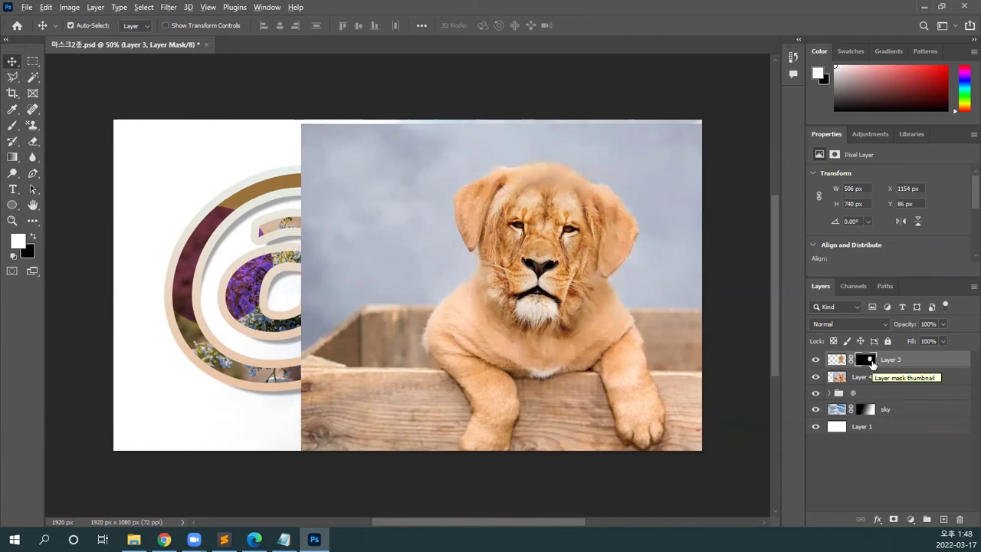
mouse_move(551, 268)
left_mouse_down()
mouse_move(553, 282)
mouse_move(542, 265)
mouse_move(545, 275)
left_mouse_up()
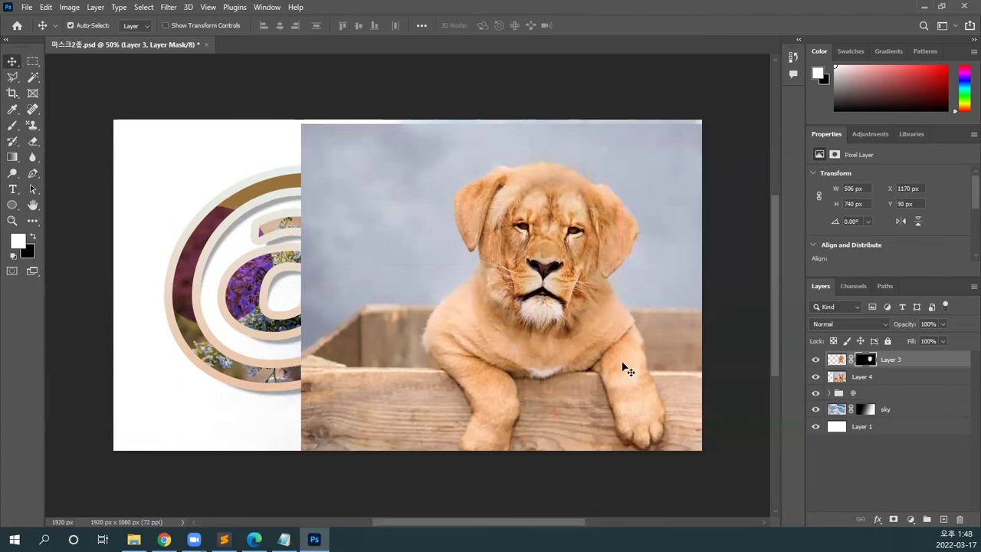
key("ctrl")
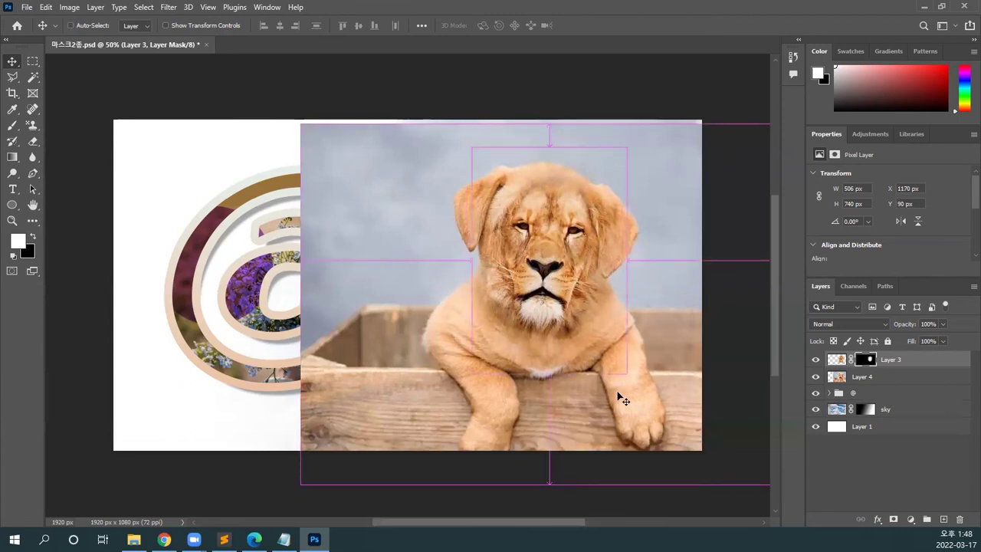